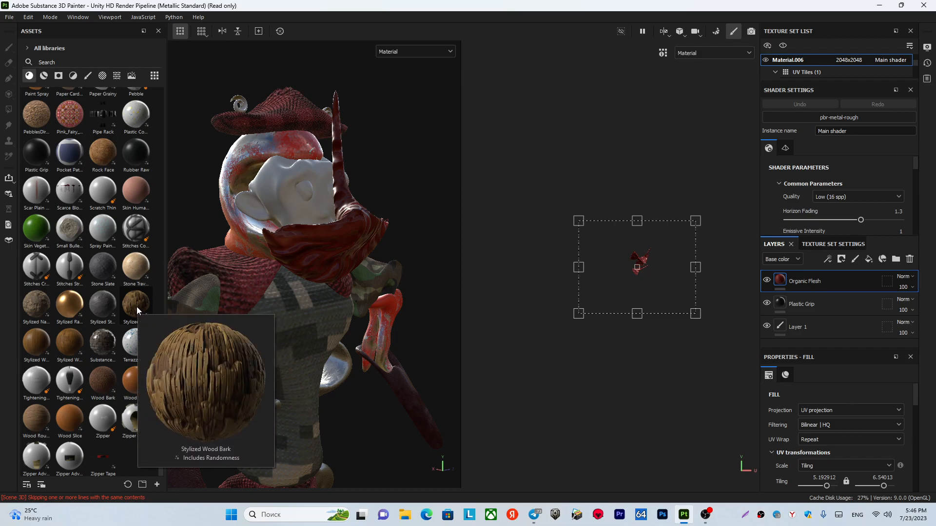
- Try Stylized Wood Bark on the horned piece below the face, and undo its material fills back to the bare Layer 1
drag(136, 306, 326, 253)
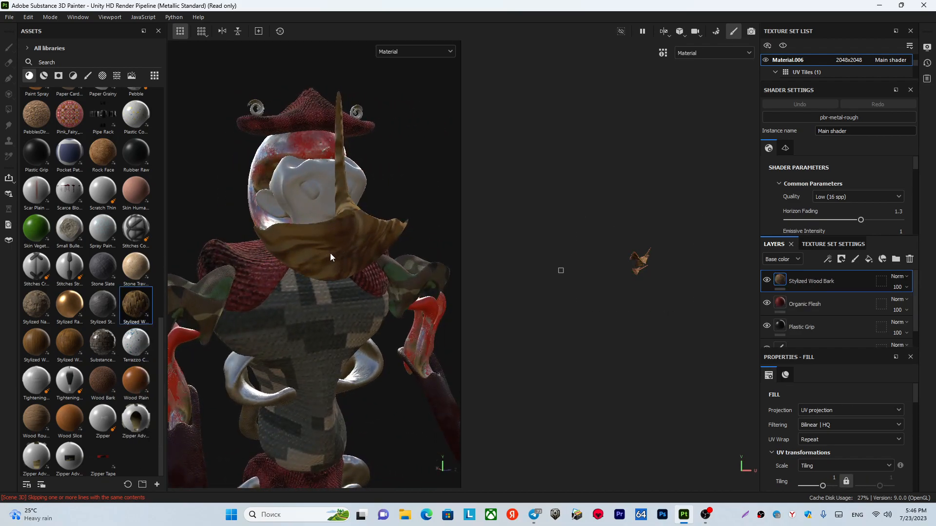
key(ctrl+z)
key(ctrl+z)
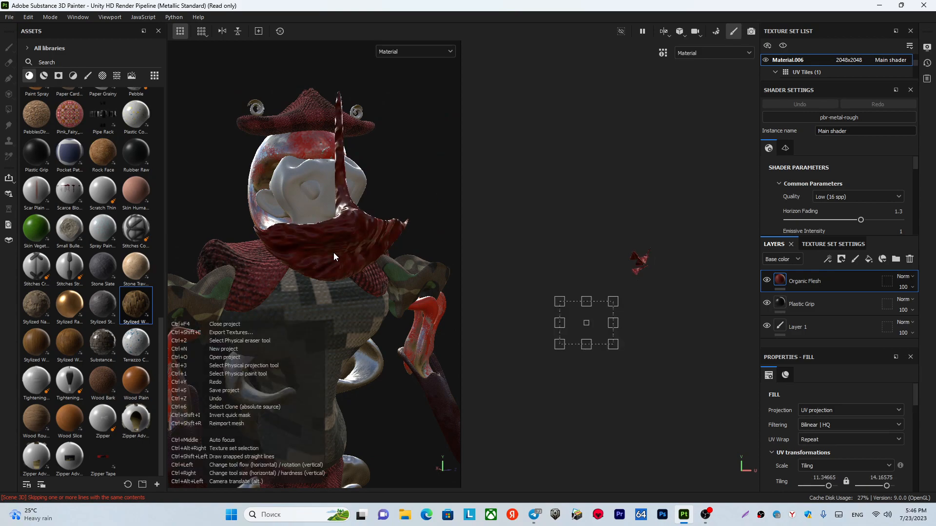
key(ctrl+z)
key(ctrl+z)
key(ctrl+z)
key(ctrl+z)
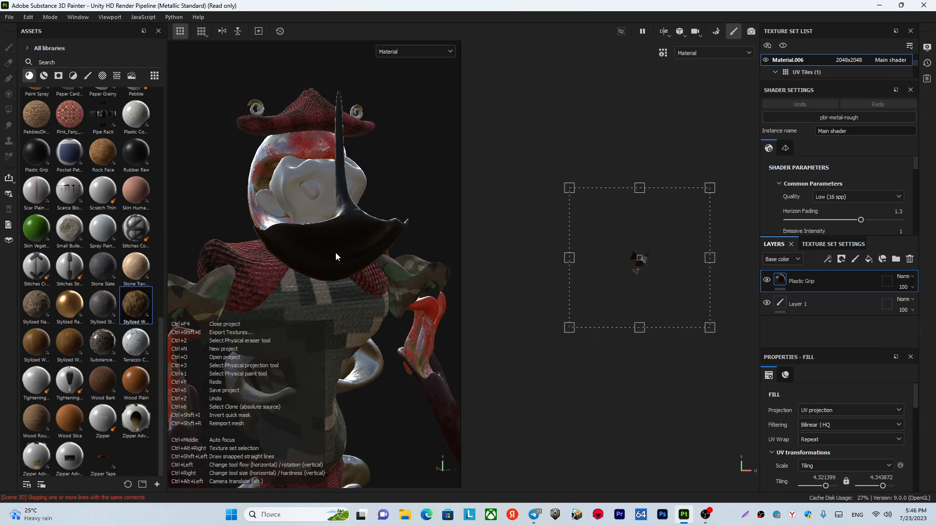
key(ctrl+z)
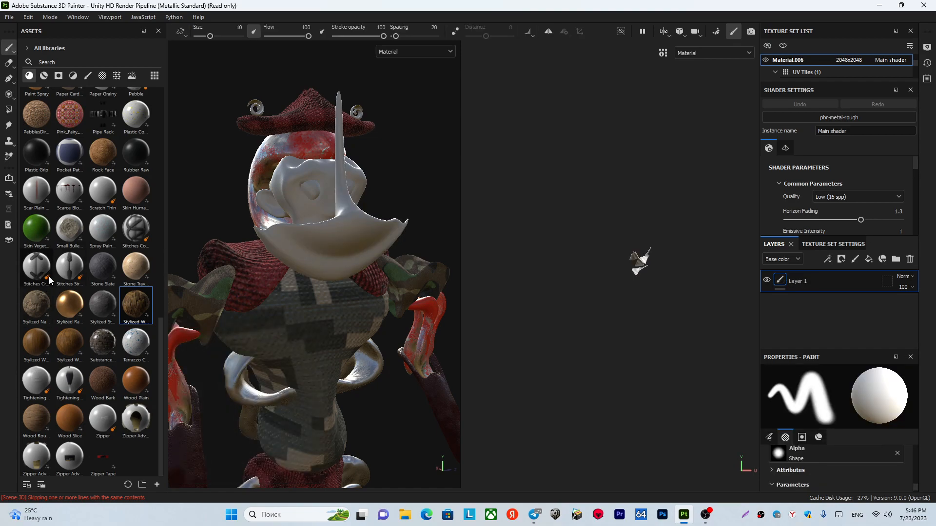
- Apply the Paint Spray material to the horned piece below the character's face
scroll(64, 257, up, 3)
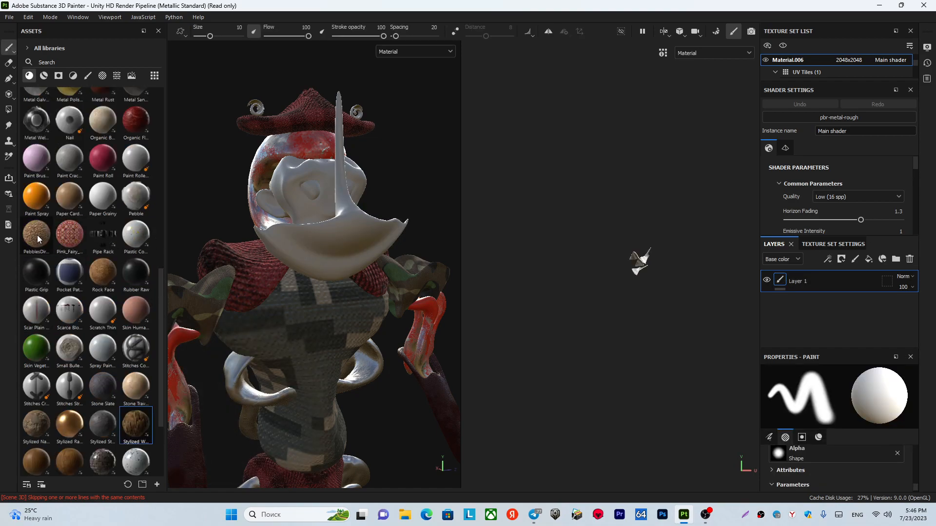
mouse_move(37, 236)
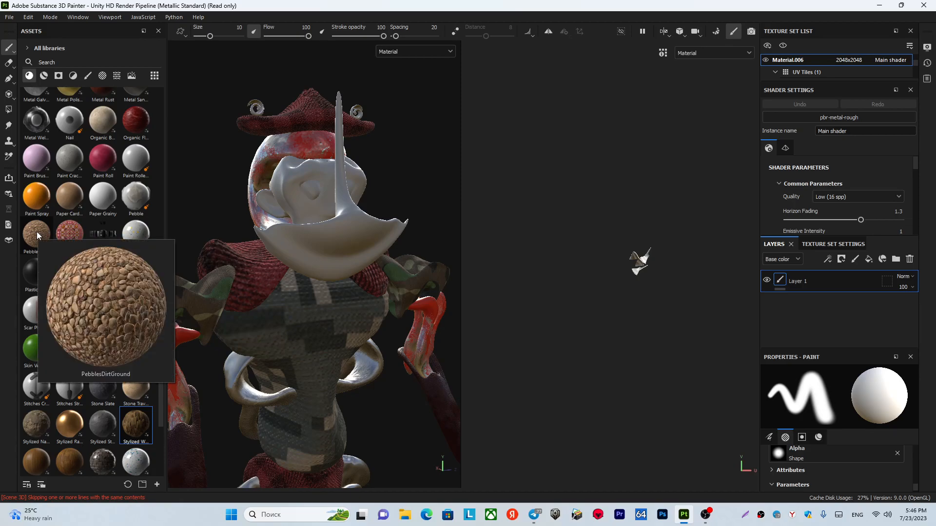
mouse_move(36, 205)
mouse_move(36, 194)
mouse_down()
mouse_move(347, 241)
mouse_move(322, 255)
mouse_move(317, 282)
mouse_move(403, 283)
mouse_move(335, 278)
mouse_up()
- Apply the Paint Spray material to the knee joints of both legs
scroll(322, 255, down, 3)
alt+middle_drag(327, 336, 317, 243)
drag(75, 225, 299, 374)
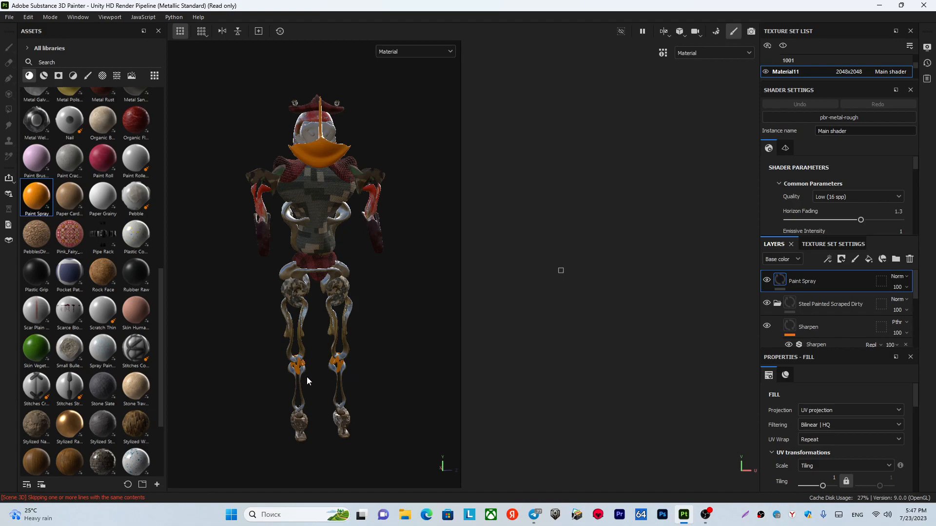
scroll(325, 384, up, 3)
alt+middle_drag(307, 399, 331, 236)
scroll(332, 237, up, 4)
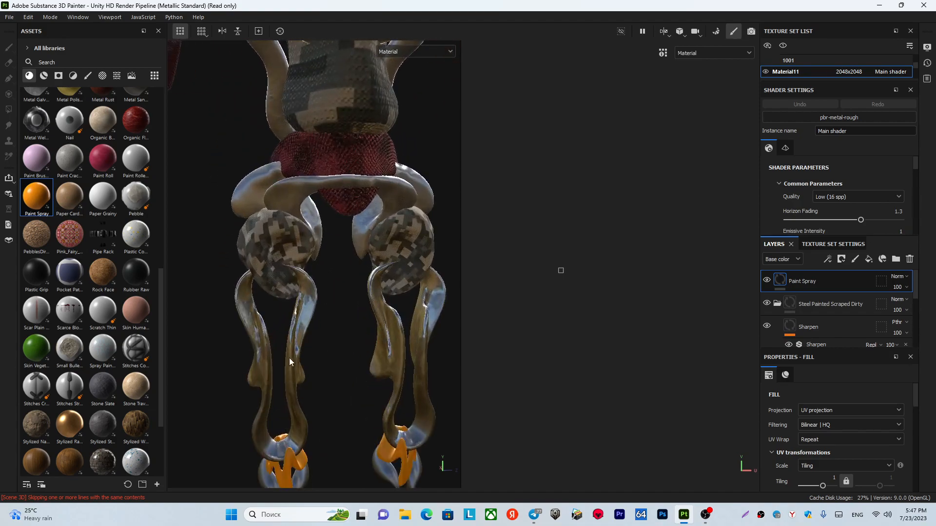
alt+middle_drag(293, 355, 368, 45)
alt+middle_drag(348, 148, 302, 256)
alt+drag(324, 241, 353, 251)
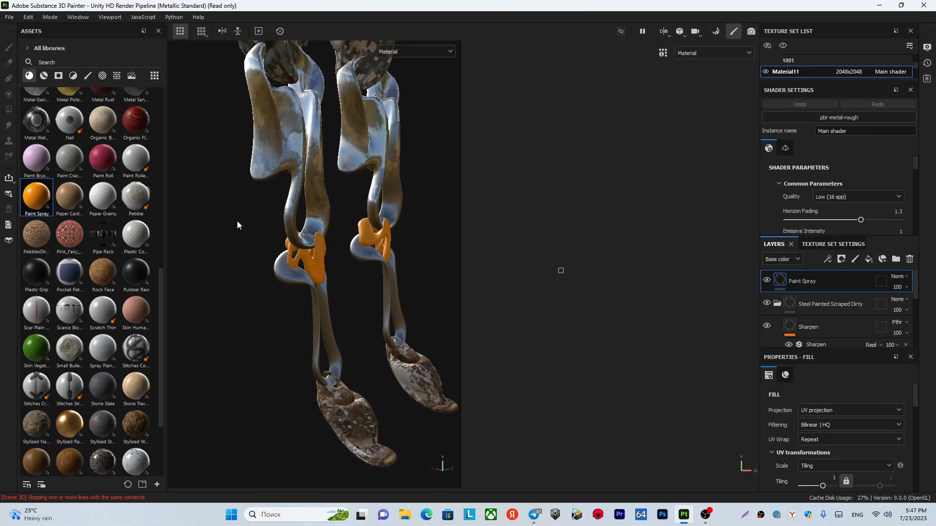
- Add a moss smart mask to the knee joints' Paint Spray layer and replace it with the Ground Dirt mask
click(58, 76)
mouse_move(103, 229)
mouse_down()
mouse_move(312, 286)
mouse_move(317, 270)
mouse_move(108, 232)
mouse_move(820, 283)
mouse_up()
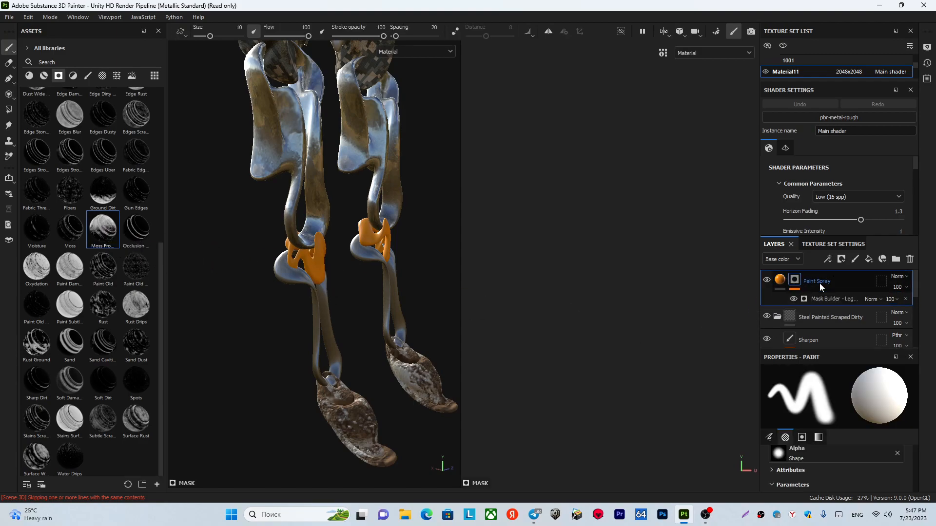
scroll(332, 273, up, 5)
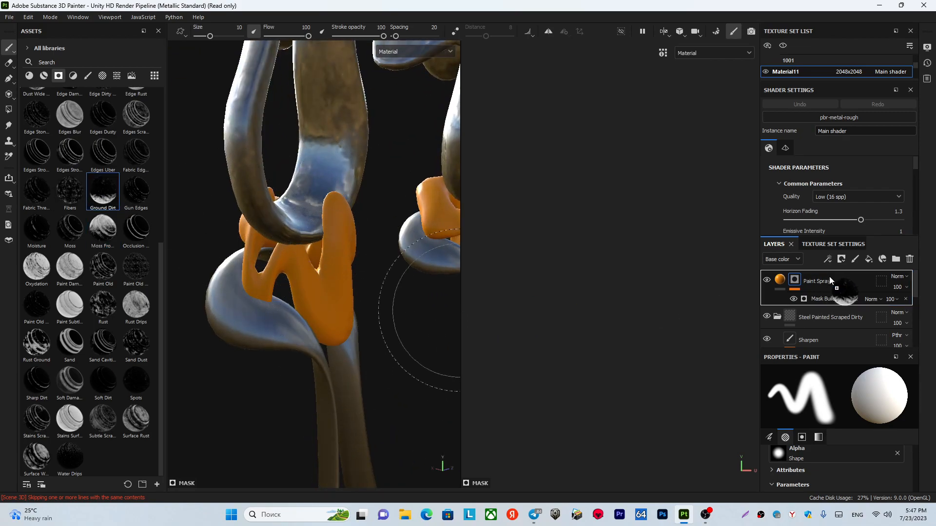
drag(830, 283, 830, 283)
scroll(308, 324, down, 5)
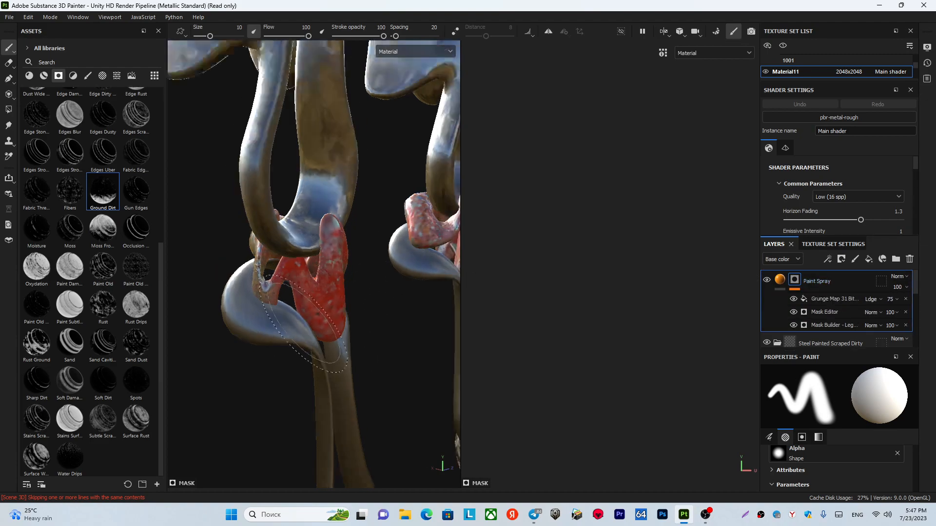
scroll(308, 324, down, 4)
alt+drag(351, 322, 284, 301)
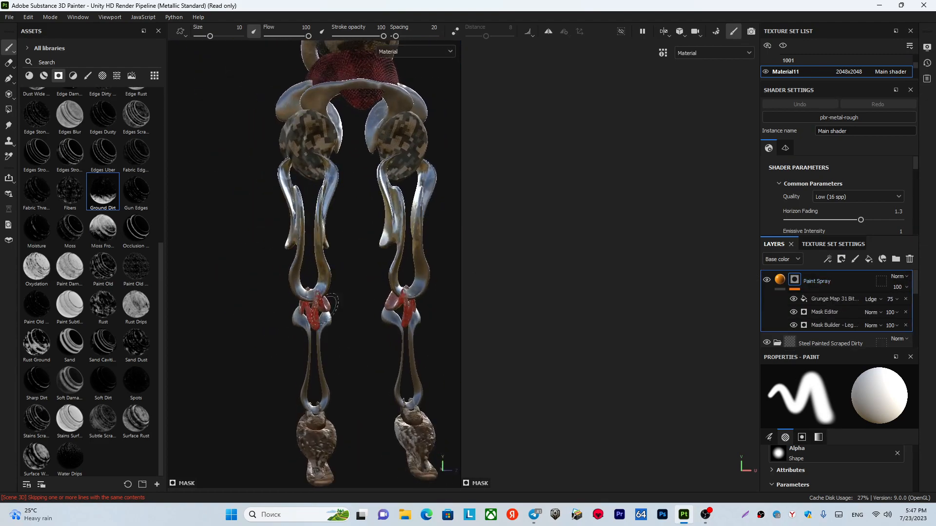
- Delete the knee joints' Paint Spray layer, and try deleting the Steel Painted Scraped Dirty group before undoing that removal
alt+middle_drag(367, 321, 318, 266)
scroll(318, 267, up, 4)
mouse_move(334, 278)
alt+mouse_down()
mouse_move(221, 262)
mouse_move(361, 246)
mouse_move(412, 252)
alt+mouse_up()
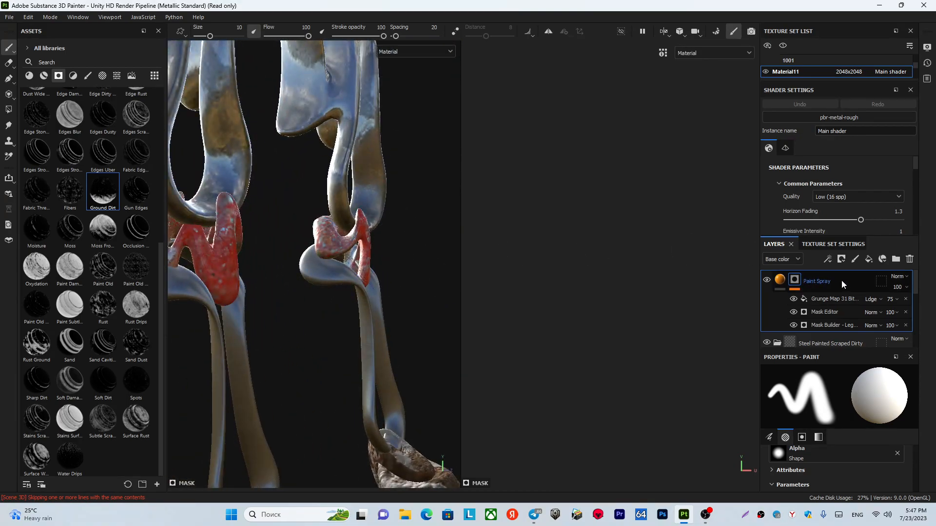
key(Delete)
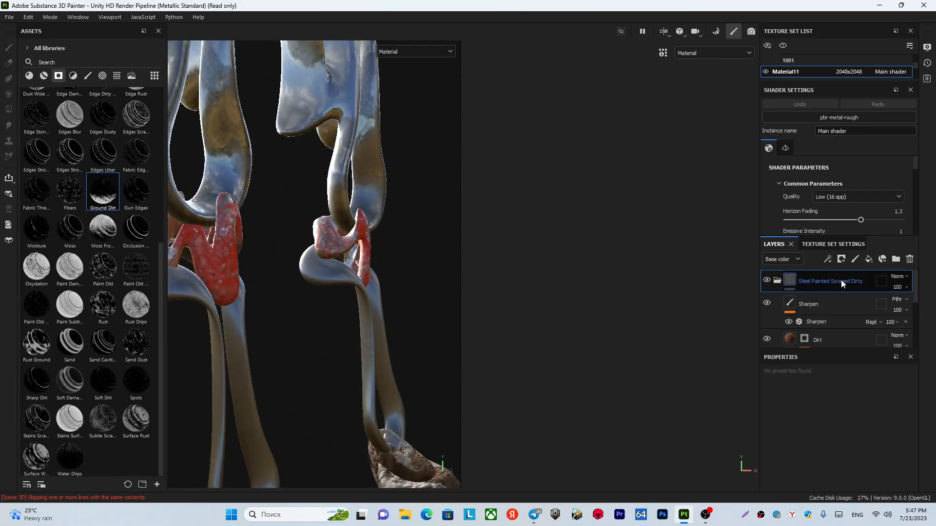
key(Delete)
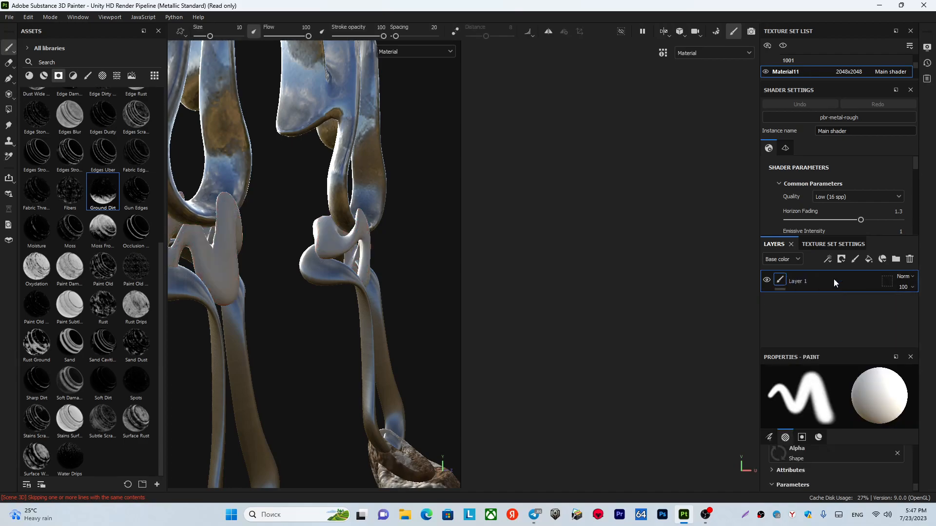
key(ctrl+z)
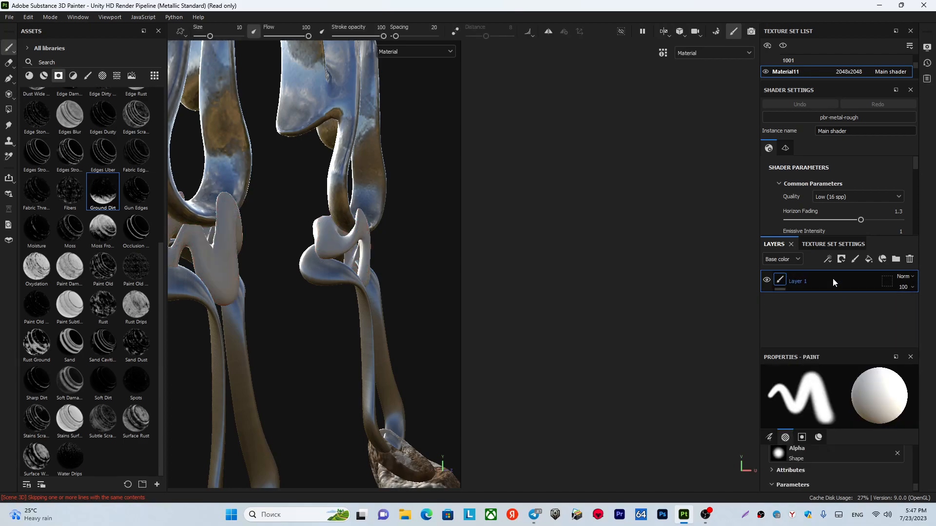
- Add the MatFx Peeling Paint filter above the Sharpen layer in the Material11 layer stack
scroll(317, 282, down, 8)
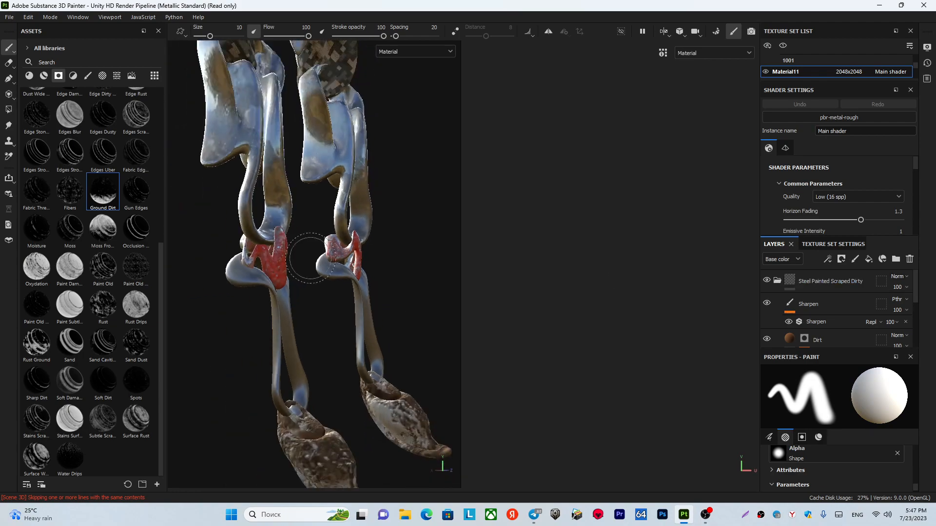
alt+drag(311, 292, 287, 295)
alt+middle_drag(284, 256, 290, 393)
scroll(296, 312, down, 2)
mouse_move(289, 327)
alt+mouse_down()
mouse_move(327, 312)
mouse_move(276, 321)
alt+mouse_up()
scroll(323, 305, up, 4)
click(73, 76)
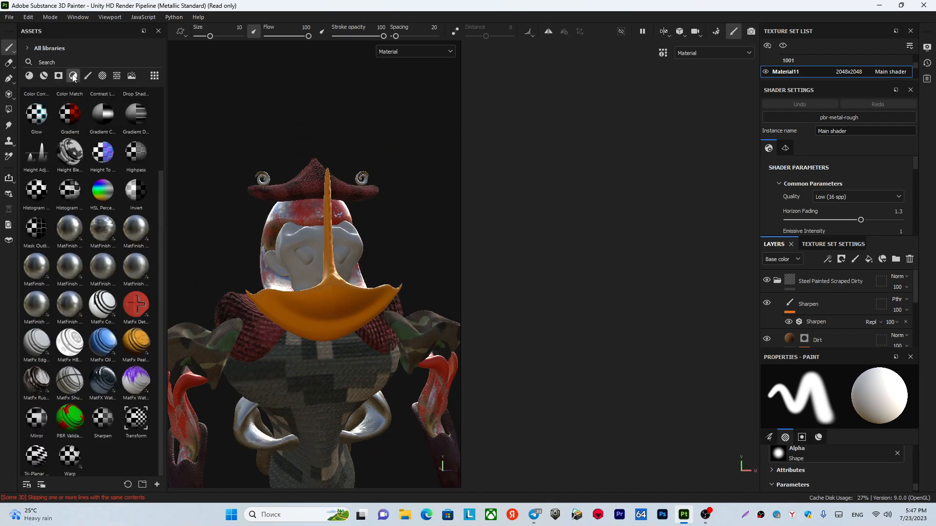
mouse_move(139, 340)
mouse_down()
mouse_move(288, 271)
mouse_move(372, 257)
mouse_move(790, 315)
mouse_move(803, 298)
mouse_up()
- Check the filtered knee joints up close and undo the MatFx Peeling Paint filter
scroll(264, 277, down, 2)
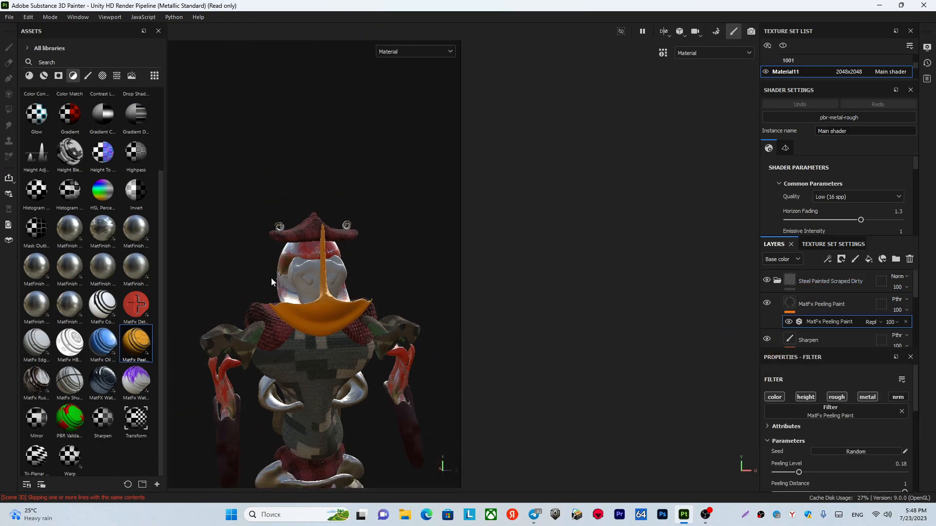
scroll(266, 283, down, 3)
alt+middle_drag(297, 309, 332, 134)
scroll(340, 104, up, 4)
alt+middle_drag(319, 400, 342, 235)
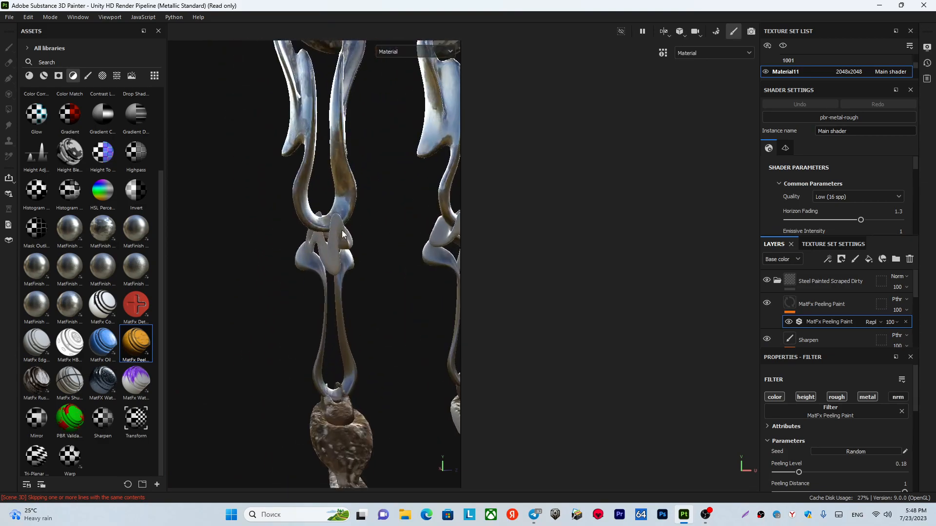
scroll(342, 234, up, 3)
key(ctrl+z)
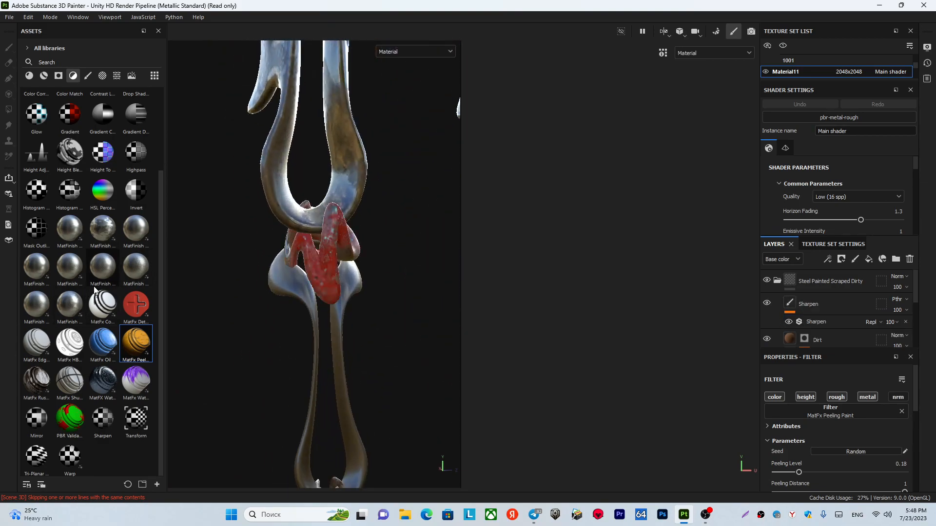
- Find the Wax Candle smart material in the asset library and apply it to the character's face
click(86, 78)
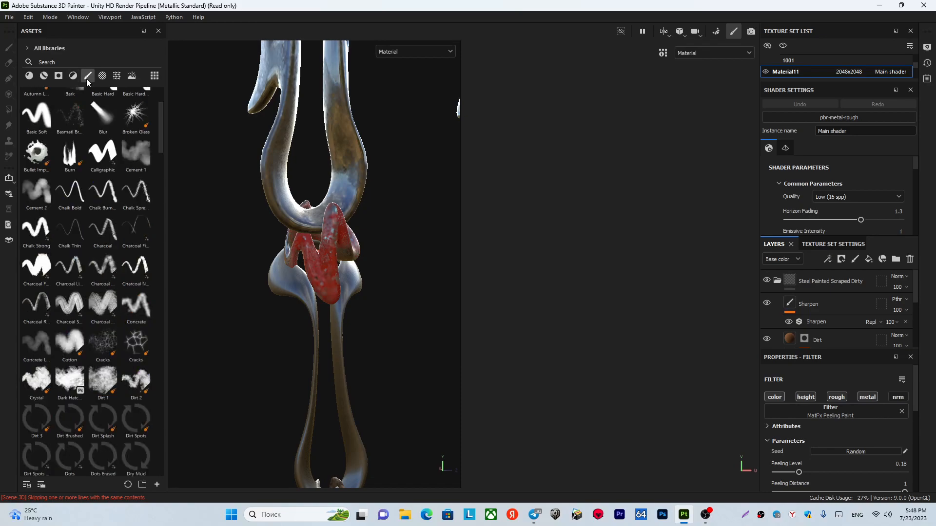
click(102, 79)
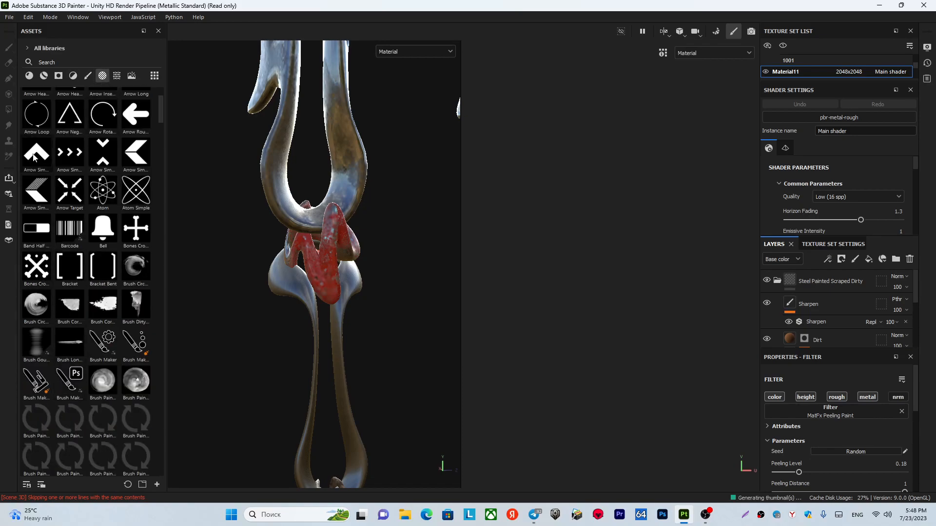
click(43, 76)
scroll(101, 282, down, 10)
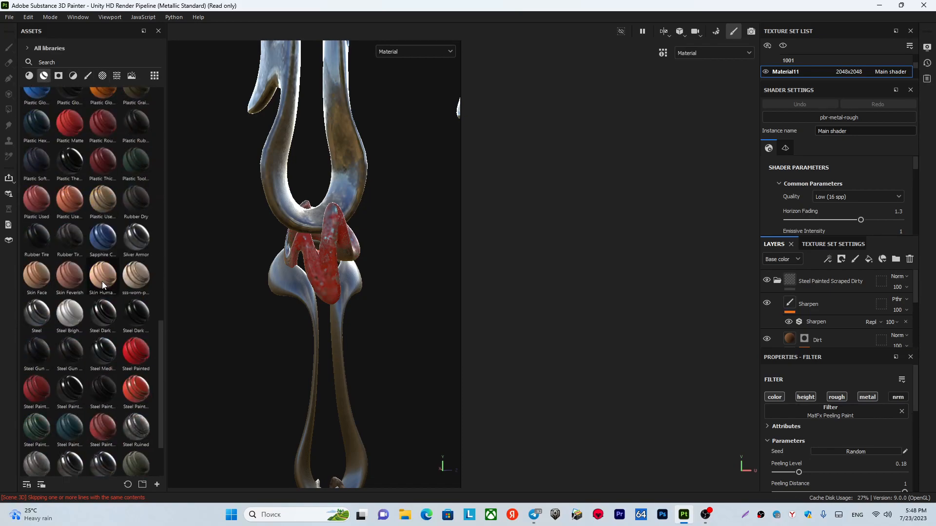
scroll(102, 281, down, 3)
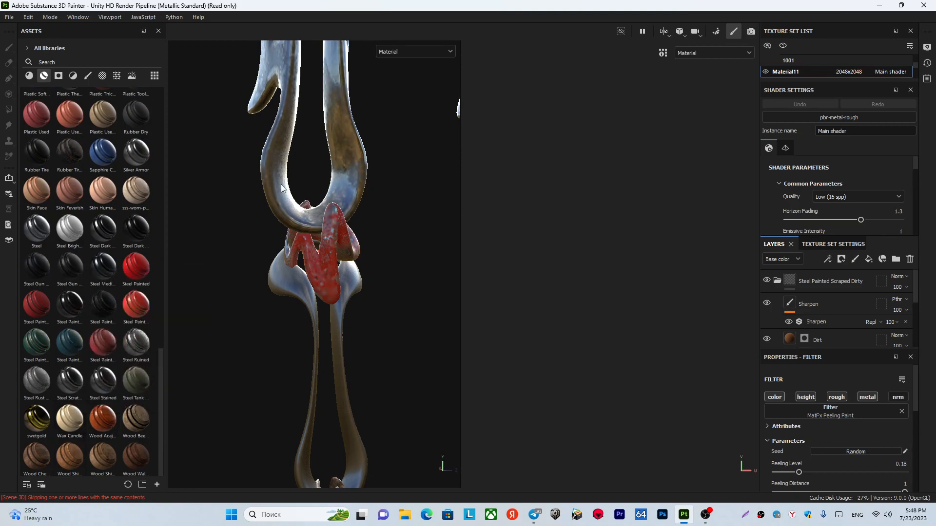
scroll(283, 195, down, 3)
scroll(281, 204, down, 2)
alt+middle_drag(281, 202, 271, 434)
alt+middle_drag(292, 228, 323, 335)
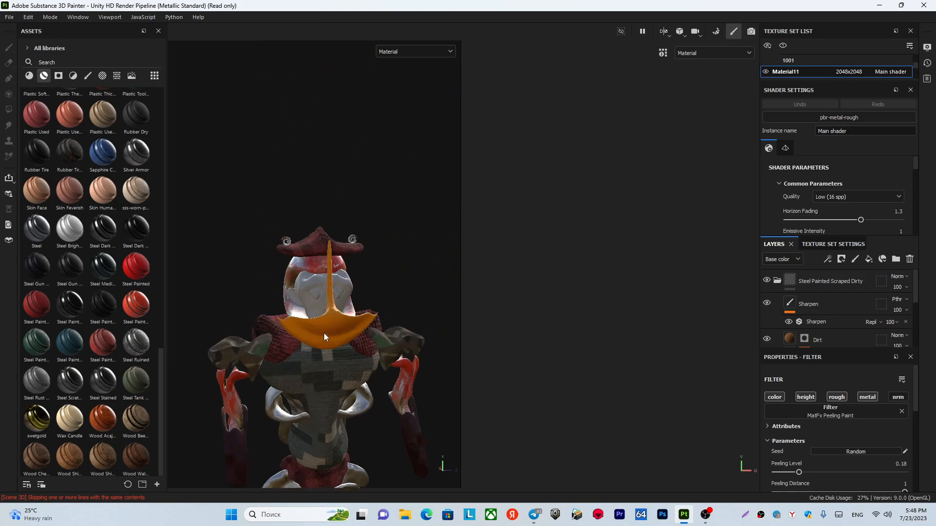
scroll(324, 333, up, 4)
drag(70, 418, 315, 254)
scroll(306, 229, down, 3)
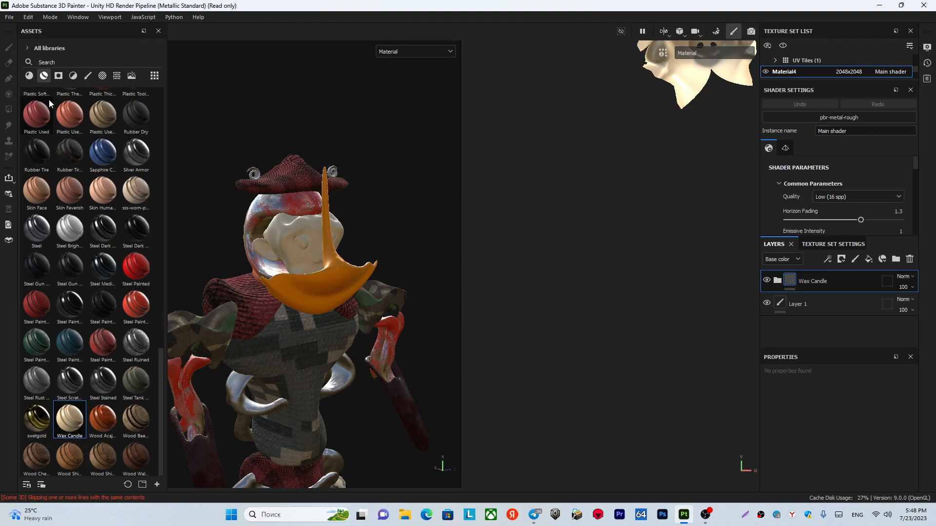
- Apply the Human Female 30s Face #06 material to the character's face above the Wax Candle group
click(30, 75)
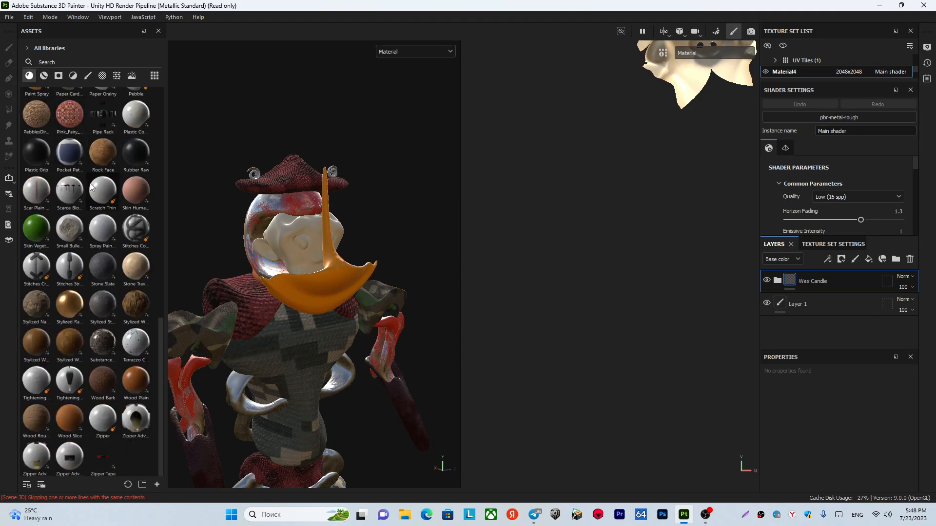
scroll(80, 252, up, 15)
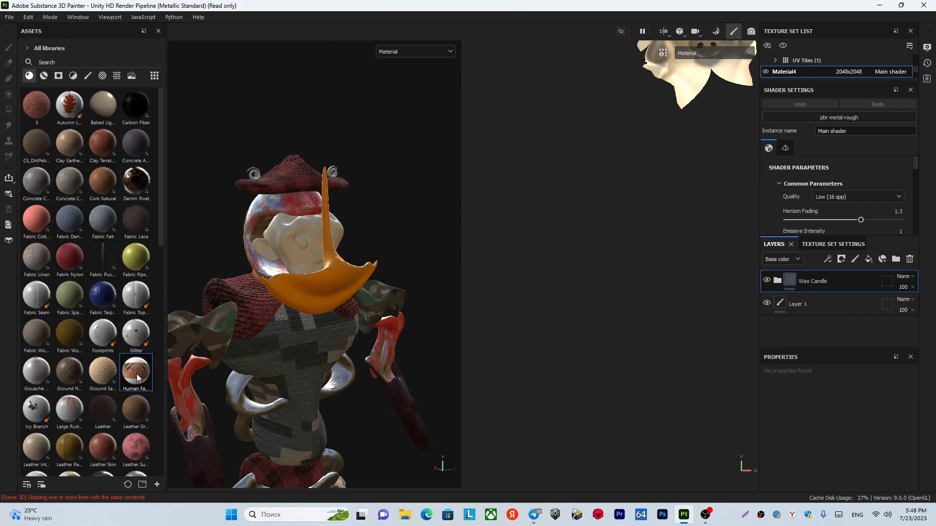
drag(137, 377, 286, 232)
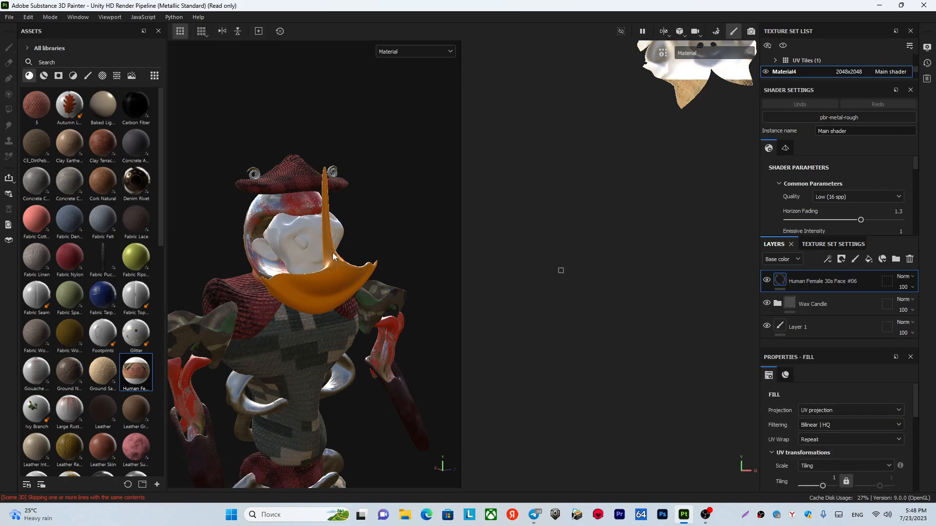
- Reposition, rotate and scale the face material over the face's UV island, with tiling about -5.89 by -9.92
scroll(630, 149, down, 3)
alt+middle_drag(666, 140, 590, 283)
drag(708, 173, 512, 411)
drag(483, 440, 671, 174)
drag(669, 121, 564, 292)
scroll(592, 268, up, 1)
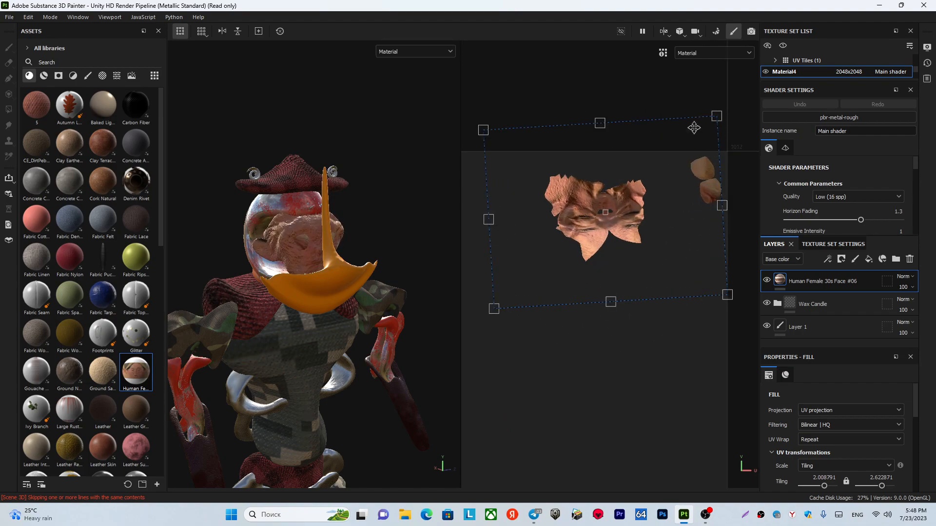
drag(714, 120, 609, 208)
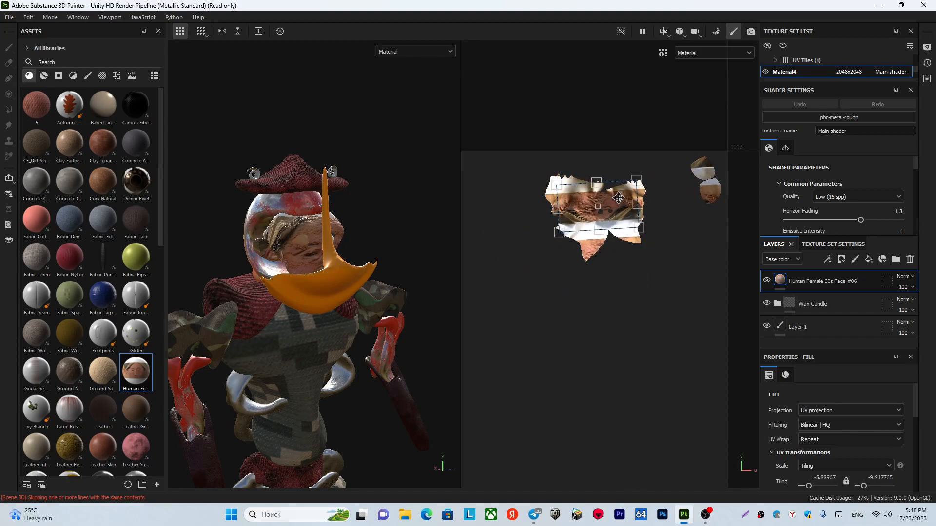
- Stretch the face material vertically to a tiling of about -7.05 and shift it to line up with the face's UV island
scroll(617, 200, up, 5)
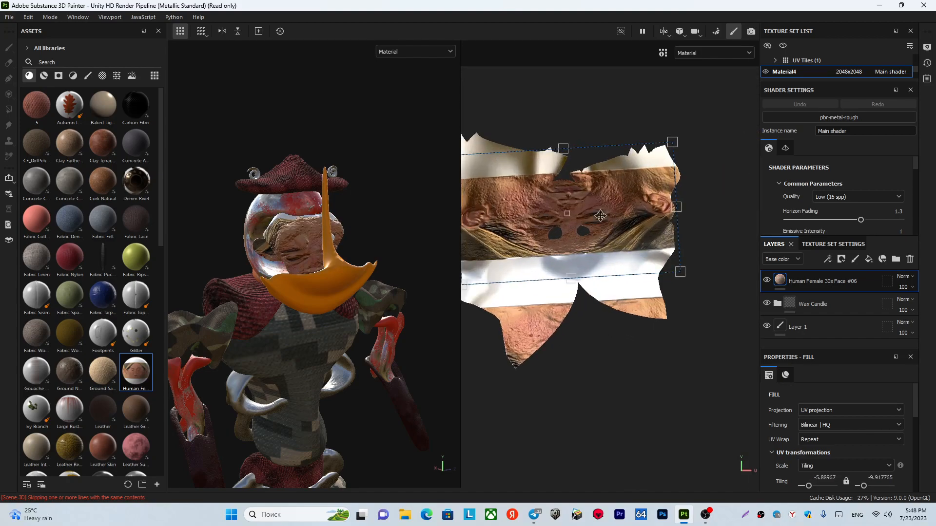
drag(557, 154, 567, 91)
drag(565, 194, 574, 240)
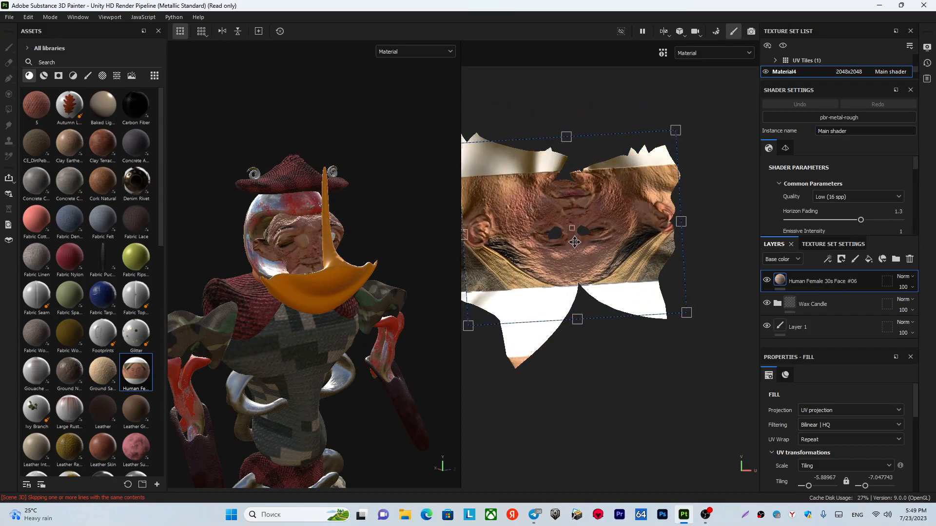
- Shrink the face material's repeat and recentre one face over the eye holes, with tiling about -11.74 by -15.41
drag(680, 125, 576, 173)
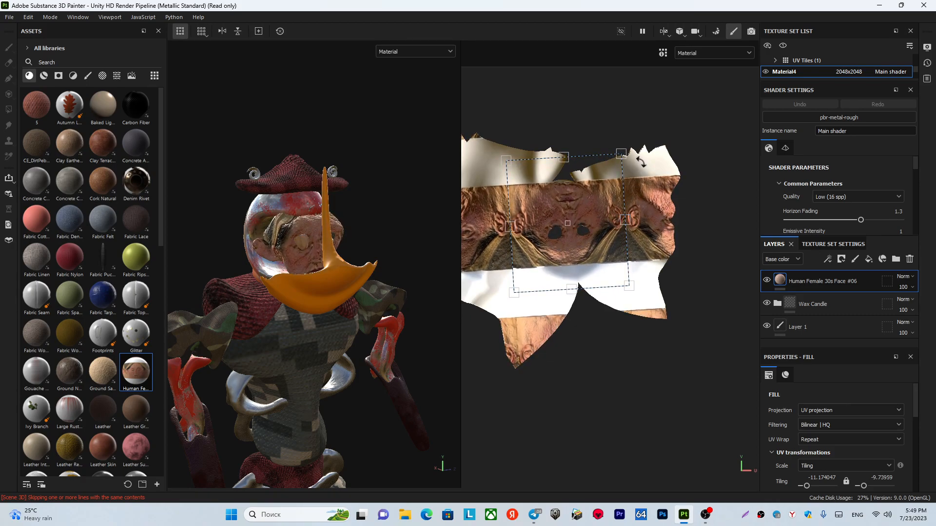
drag(613, 170, 579, 206)
scroll(573, 259, up, 2)
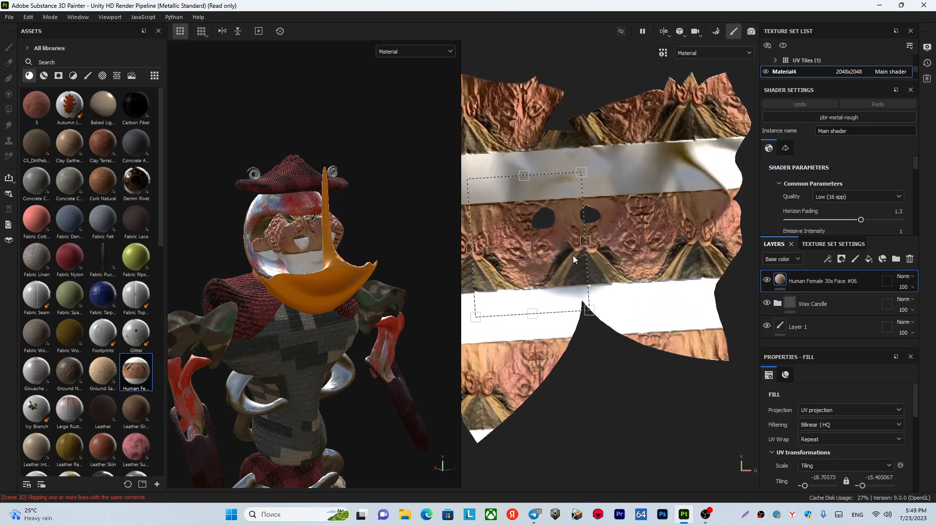
drag(549, 258, 655, 207)
drag(600, 227, 599, 227)
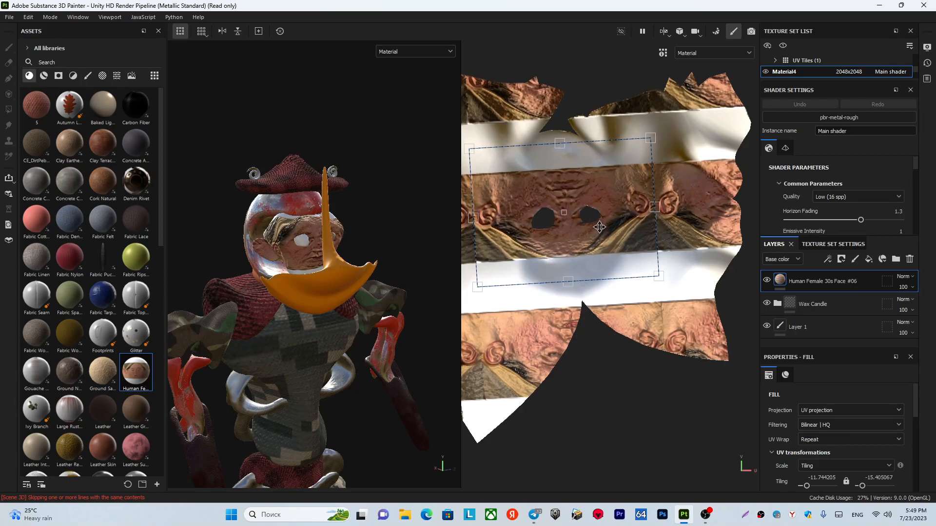
scroll(314, 247, down, 3)
mouse_move(315, 247)
alt+mouse_down()
mouse_move(248, 244)
mouse_move(316, 246)
alt+mouse_up()
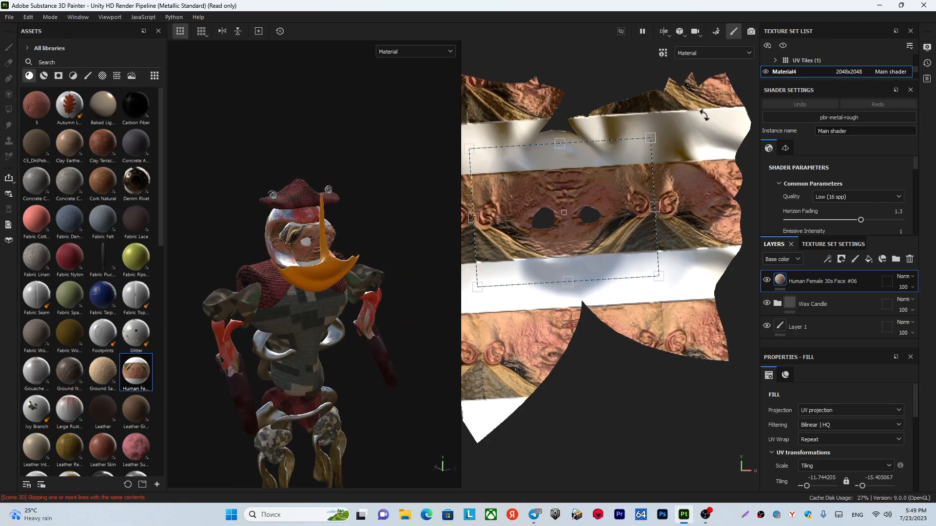
- Delete the Human Female 30s Face #06 layer so that the Wax Candle group is the topmost material on the face
click(805, 284)
key(Delete)
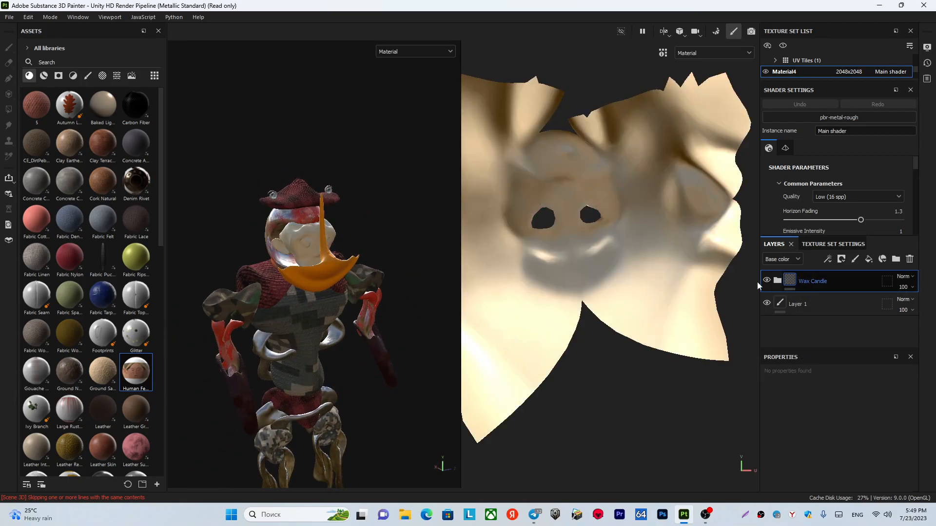
scroll(567, 278, down, 3)
alt+drag(350, 268, 289, 243)
scroll(302, 267, up, 2)
scroll(269, 267, down, 4)
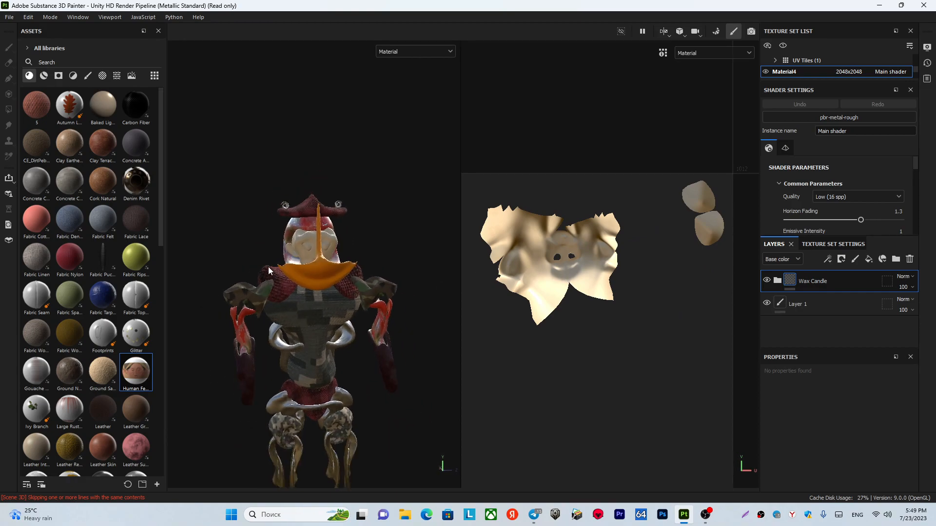
- Frame the whole character and render it in Iray, turning it to a three-quarter view
alt+middle_drag(279, 290, 308, 220)
mouse_move(363, 296)
alt+mouse_down()
mouse_move(264, 289)
mouse_move(362, 285)
alt+mouse_up()
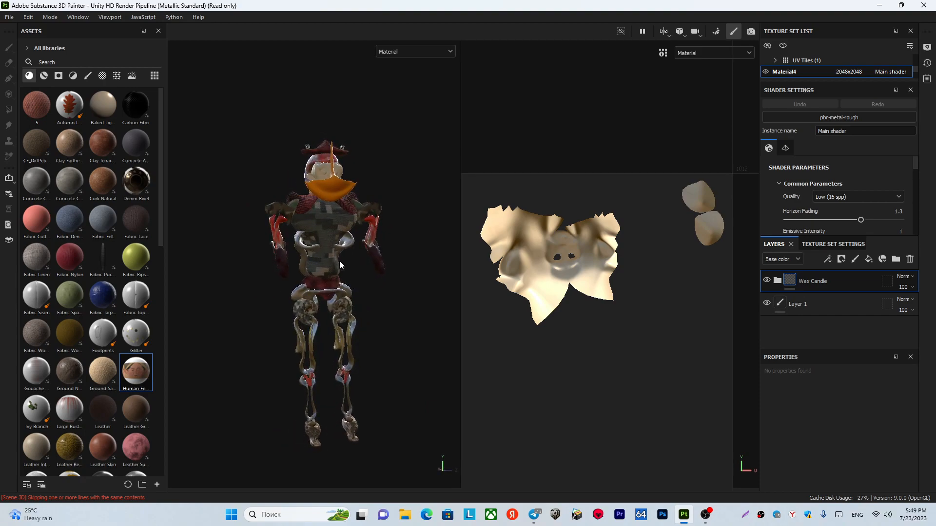
click(750, 32)
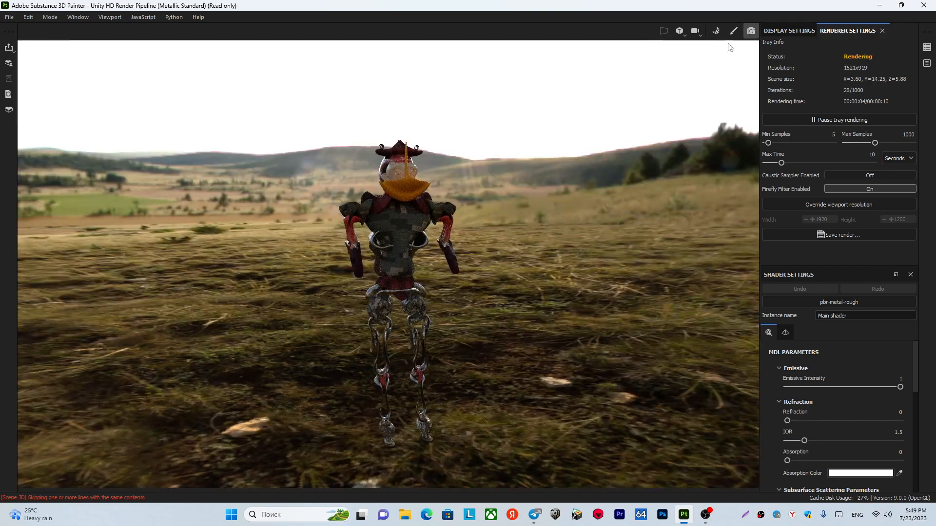
alt+drag(388, 256, 485, 268)
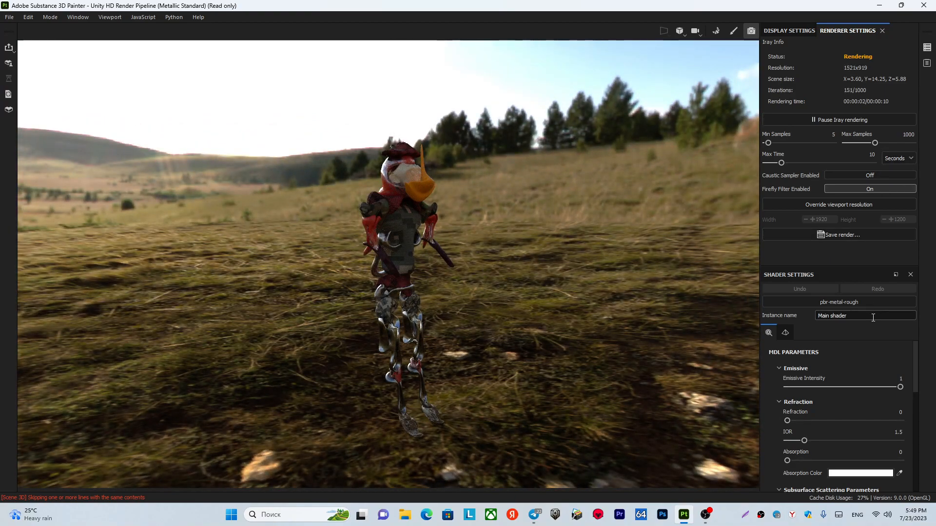
- Change the environment map to Atelier, face the character forward and rotate the environment to place the dark curtains behind it
click(782, 31)
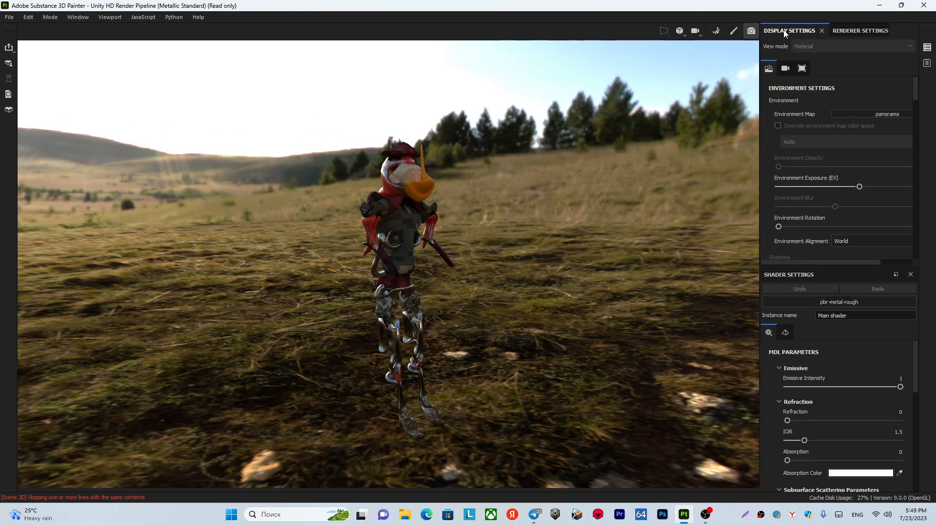
click(878, 113)
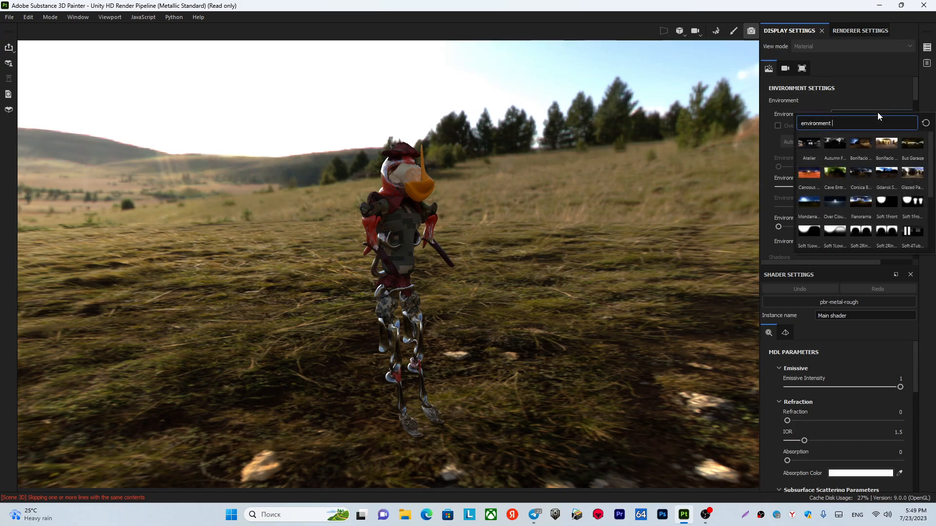
click(807, 144)
alt+drag(405, 239, 157, 240)
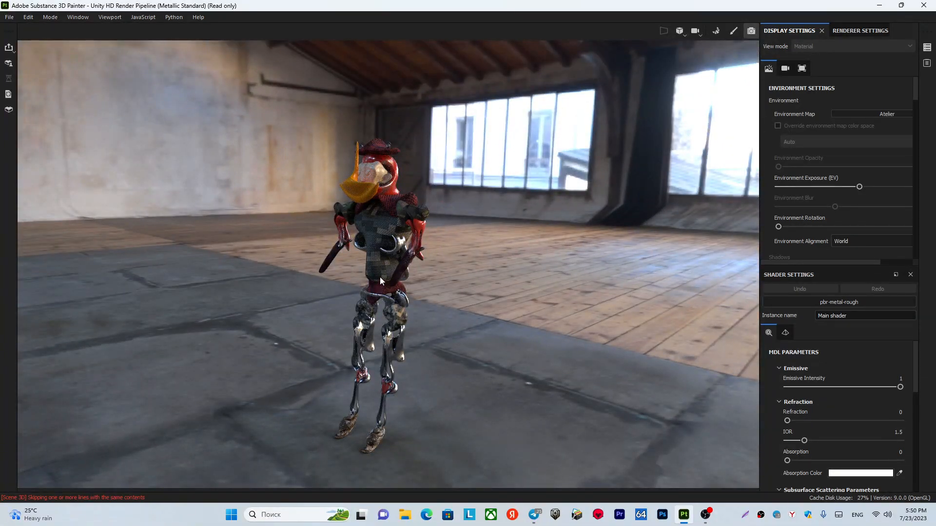
scroll(368, 285, up, 2)
alt+drag(342, 285, 481, 287)
mouse_move(481, 291)
shift+right_down()
mouse_move(501, 283)
mouse_move(493, 293)
shift+right_up()
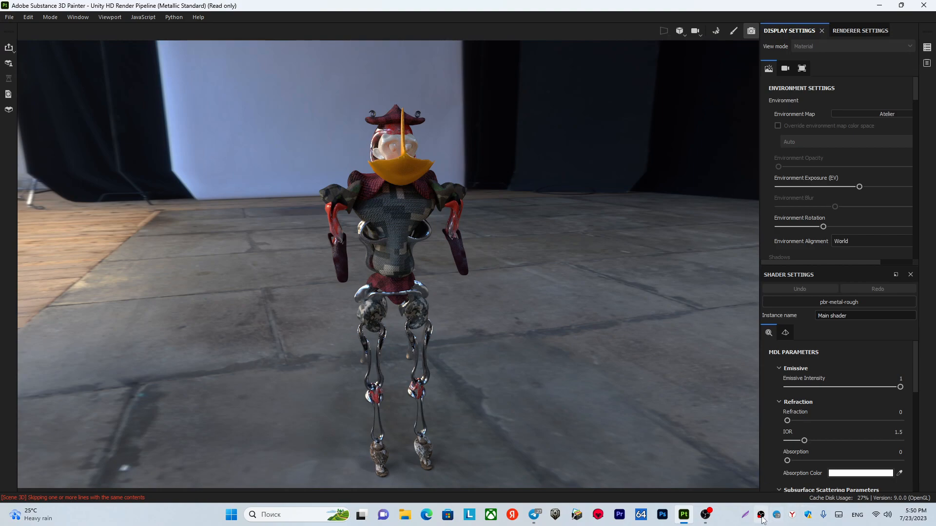
- Capture the rendered viewport as a screenshot area of about 1521 by 923 pixels and copy it to the clipboard
click(747, 517)
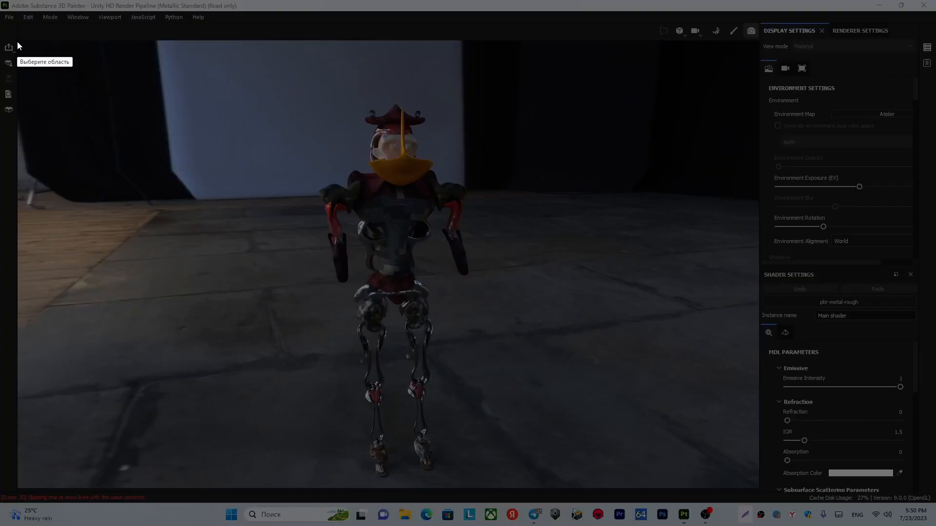
drag(18, 40, 758, 490)
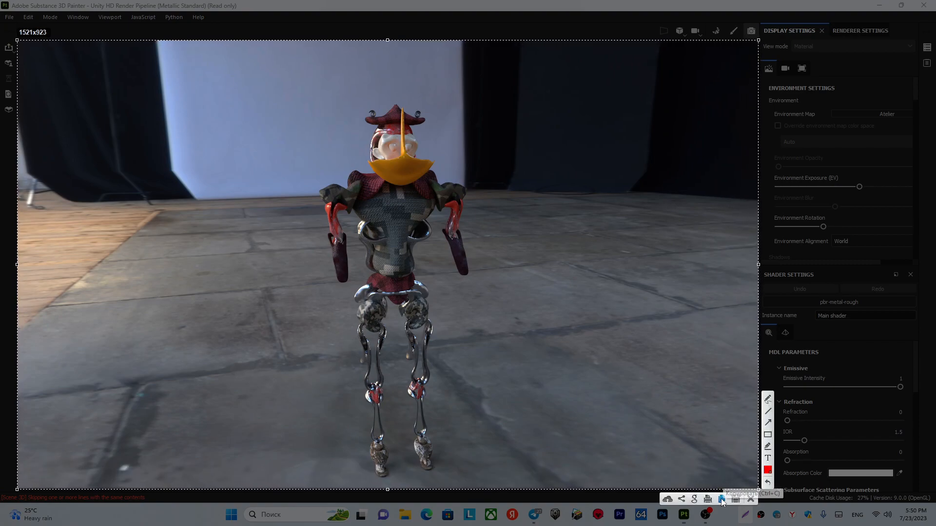
click(723, 499)
mouse_move(535, 518)
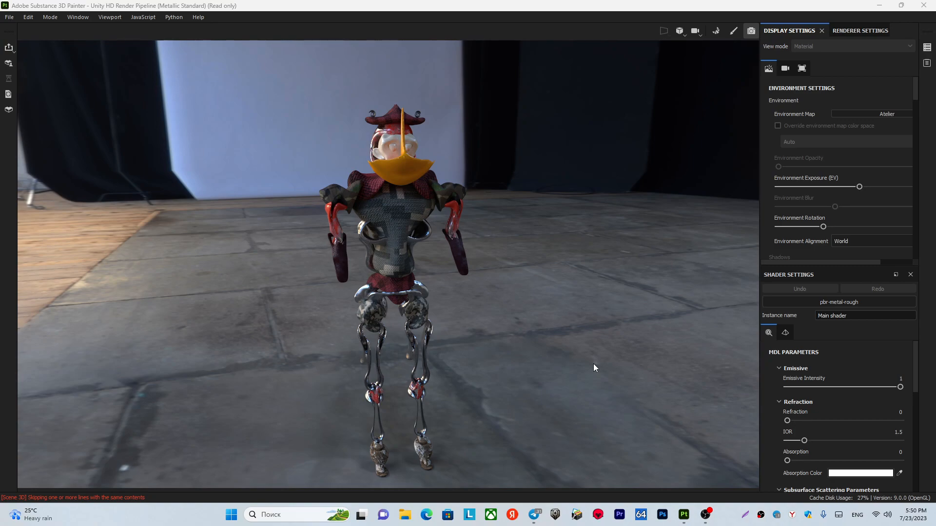
click(705, 514)
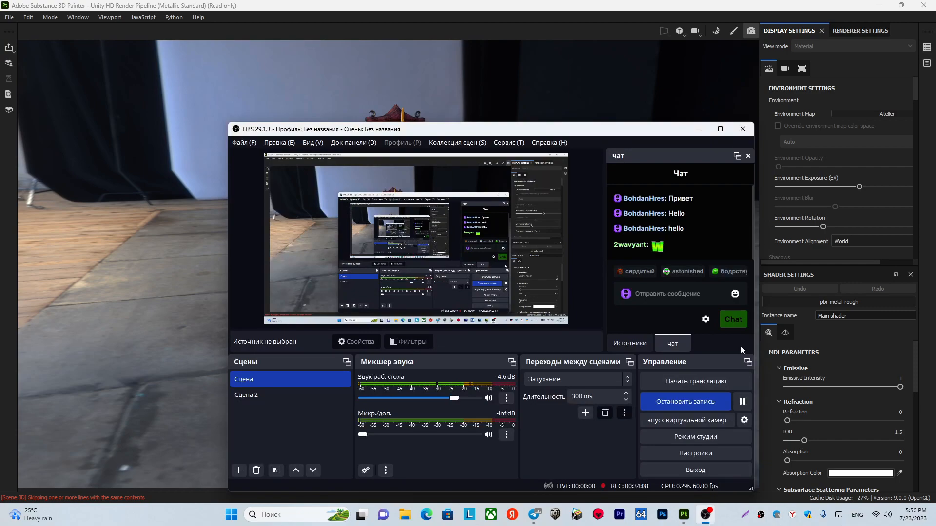
click(698, 129)
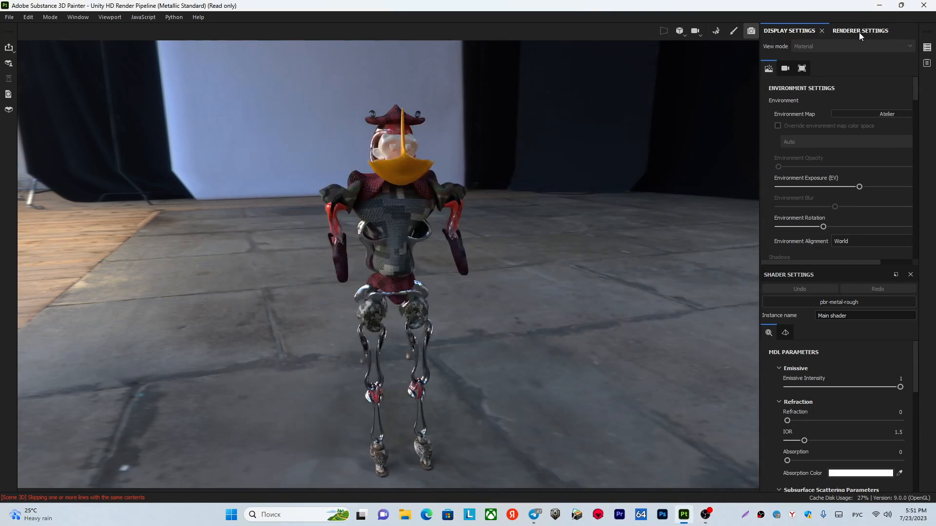
- Leave the Iray render and return to painting mode with the character's upper body framed
click(734, 31)
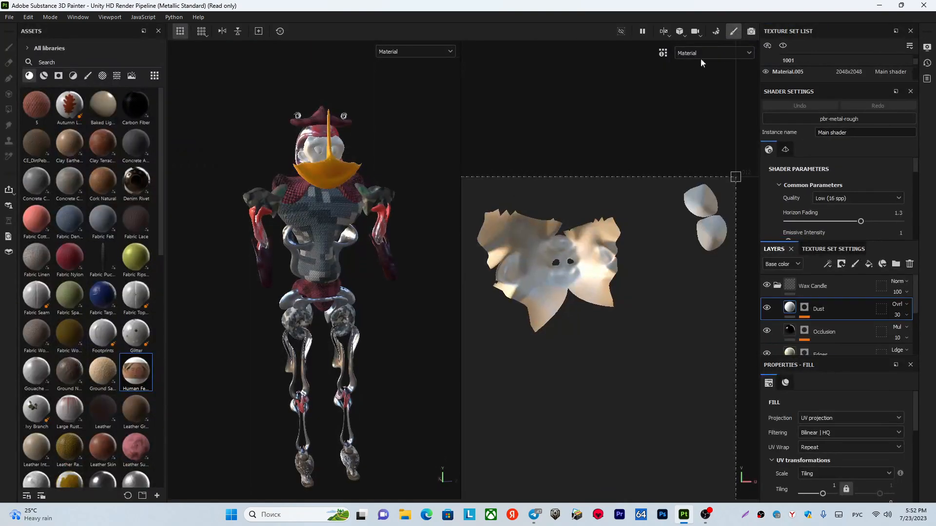
alt+middle_drag(329, 215, 350, 315)
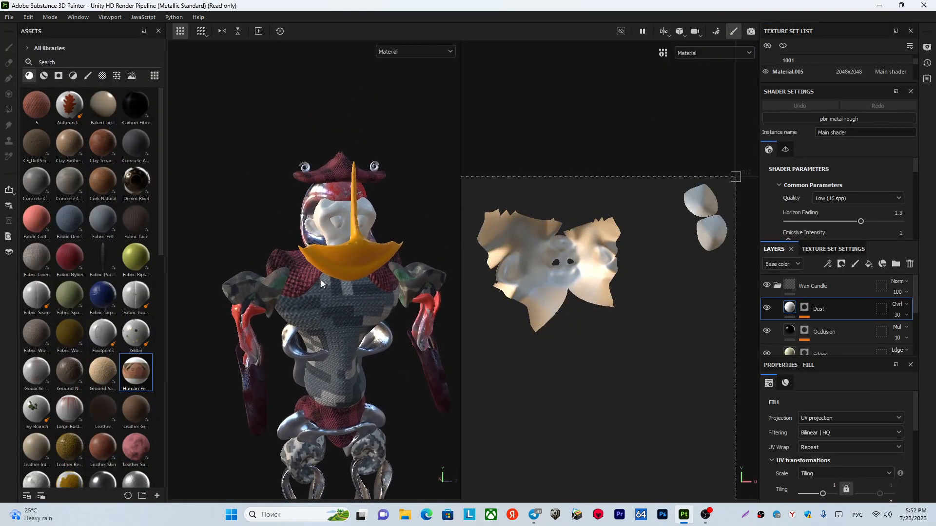
- Try the Fabric Lace material on the character's orange beak and undo it
drag(133, 219, 341, 261)
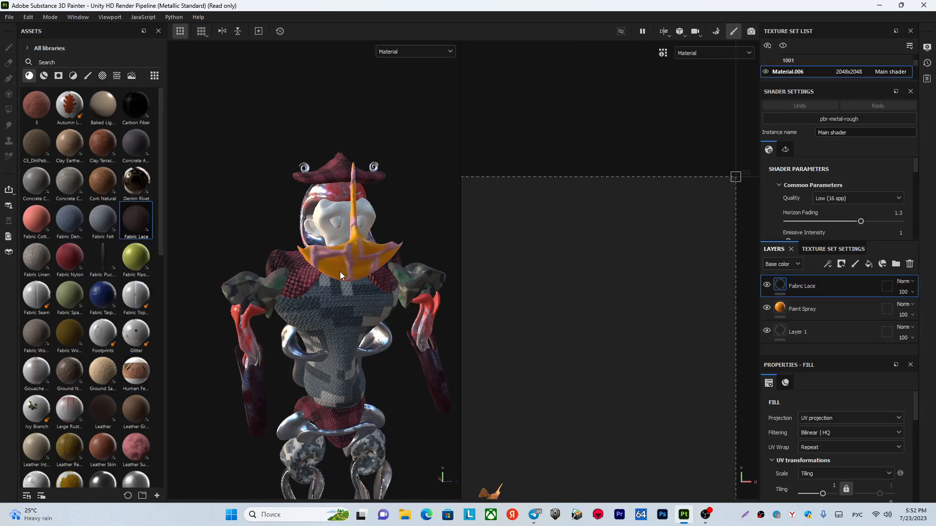
scroll(340, 271, up, 3)
key(ctrl+z)
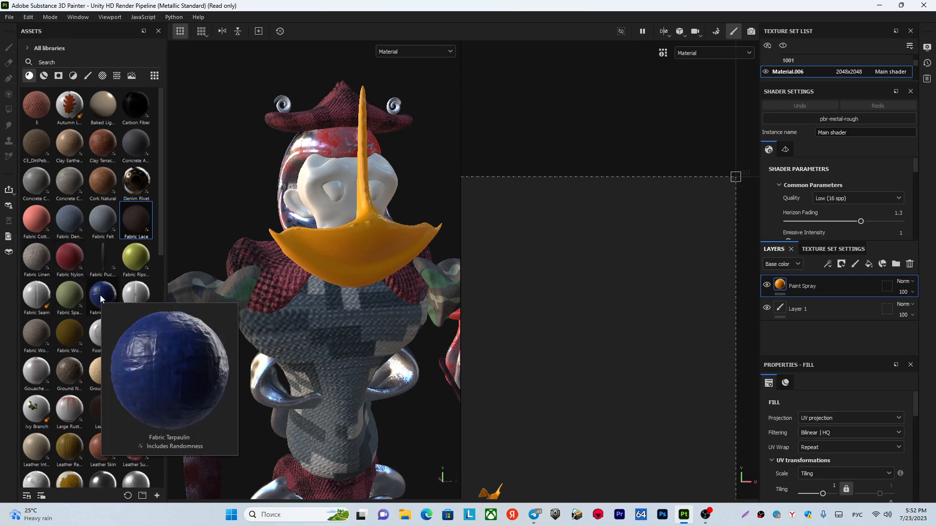
- Try the Fabric Tarpaulin material on the beak, view it on the whole character and undo it
drag(100, 297, 375, 247)
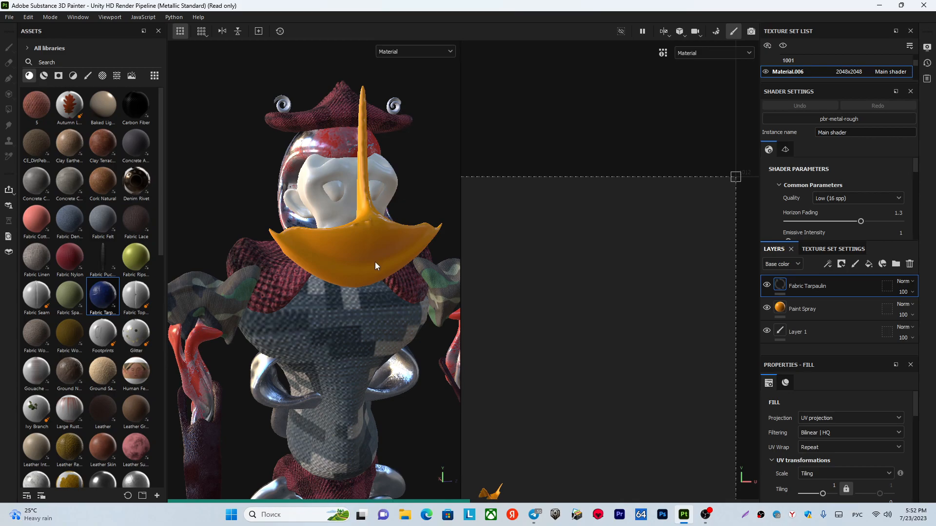
scroll(367, 259, down, 5)
scroll(357, 269, down, 2)
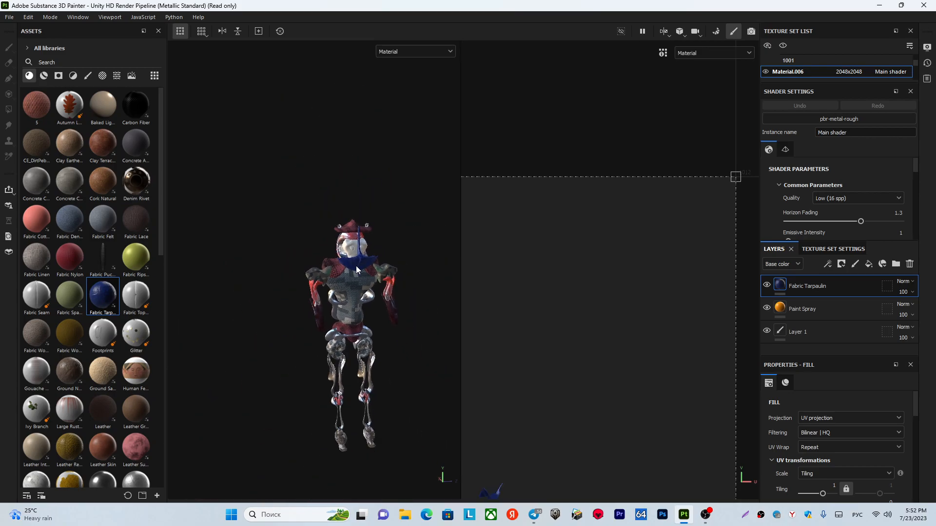
alt+drag(358, 270, 273, 275)
key(ctrl+z)
scroll(337, 277, up, 2)
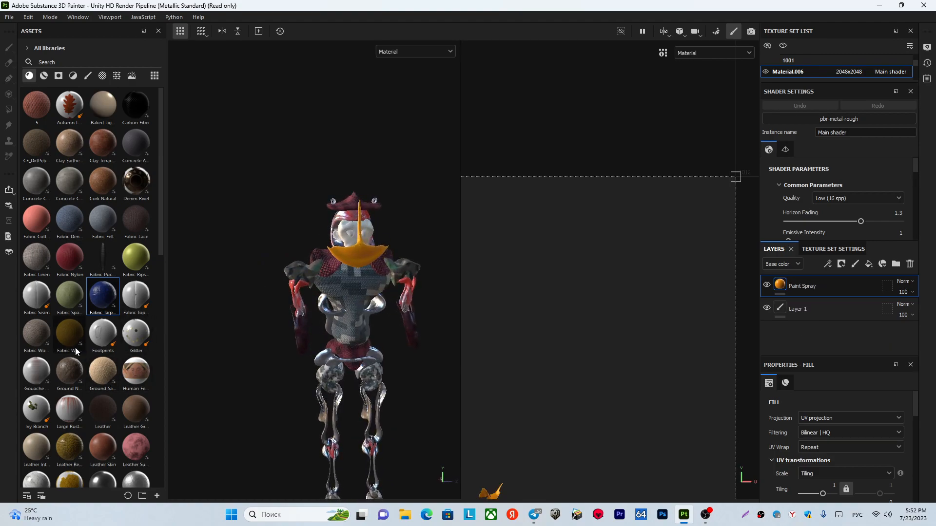
- Apply the Fabric Wool Jersey material to the beak and scale it to a tiling of about 3.97 by 5.10
drag(67, 331, 349, 259)
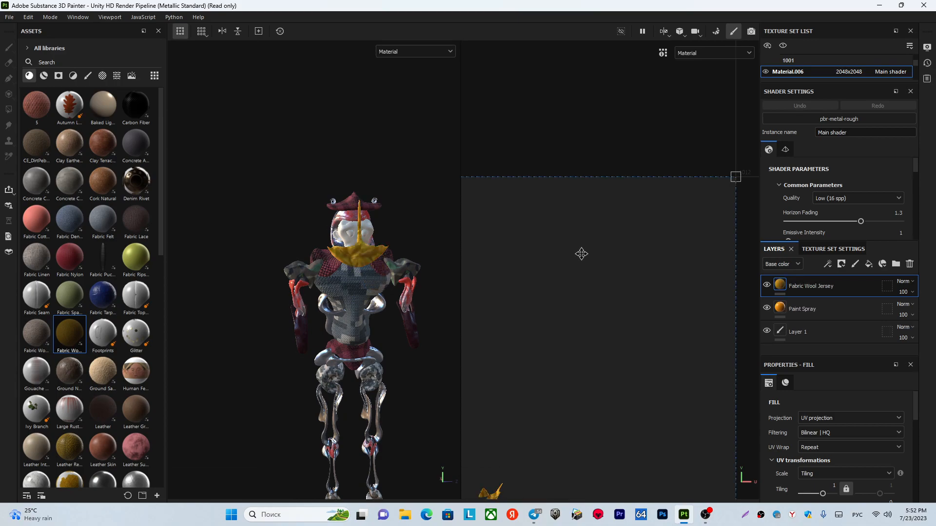
key(f)
drag(732, 158, 658, 265)
scroll(658, 265, up, 5)
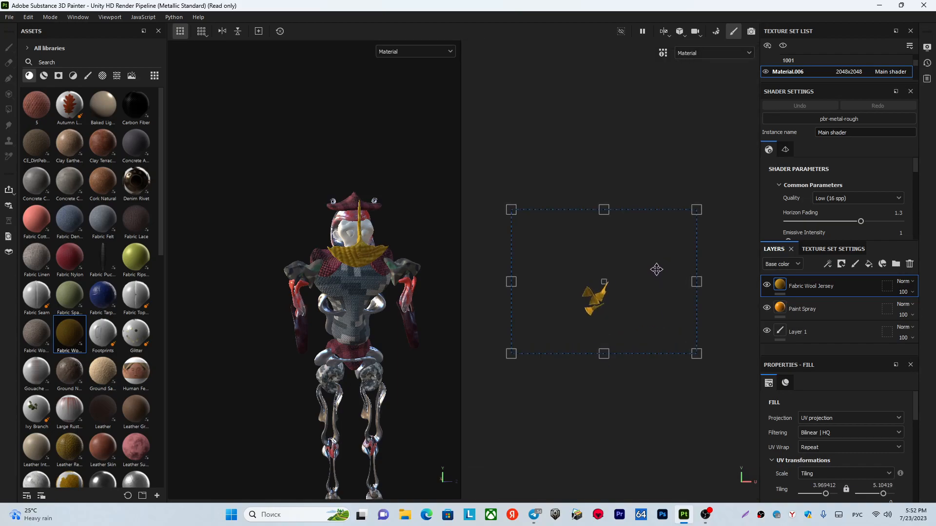
- Compare denser and coarser wool jersey on the beak, with tilings of about 13.75 by 12.69 and 4.35 by 6.06
drag(699, 208, 611, 300)
scroll(336, 273, up, 8)
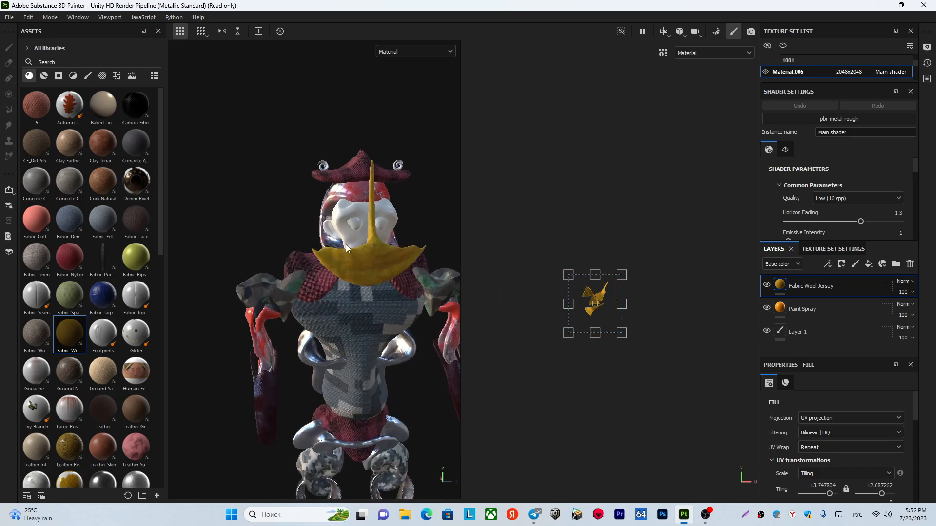
alt+drag(311, 265, 374, 281)
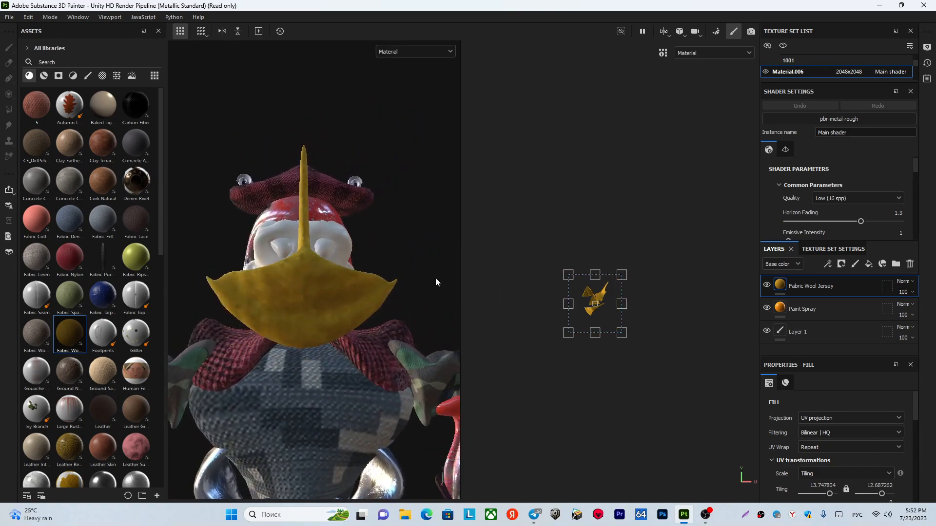
drag(621, 276, 734, 213)
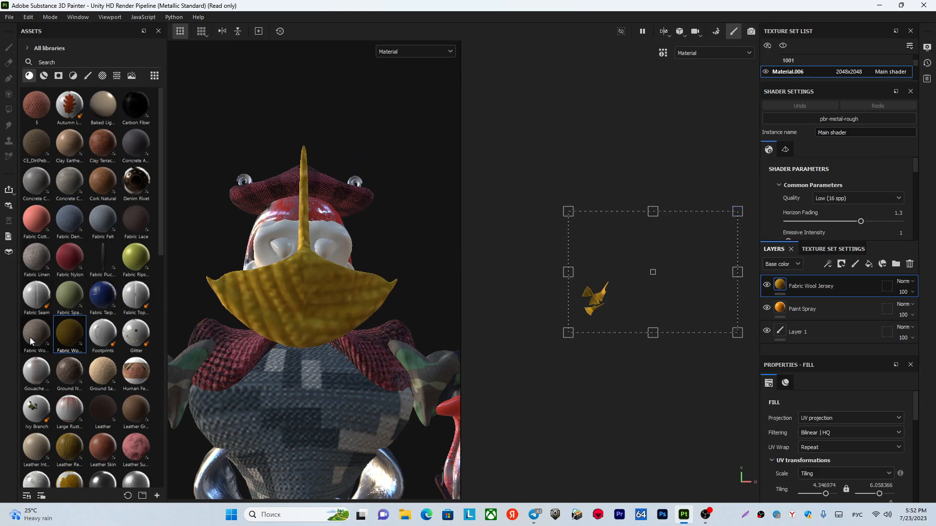
- Try the Fabric Wool Herringbone material on the beak and undo it
drag(30, 337, 268, 300)
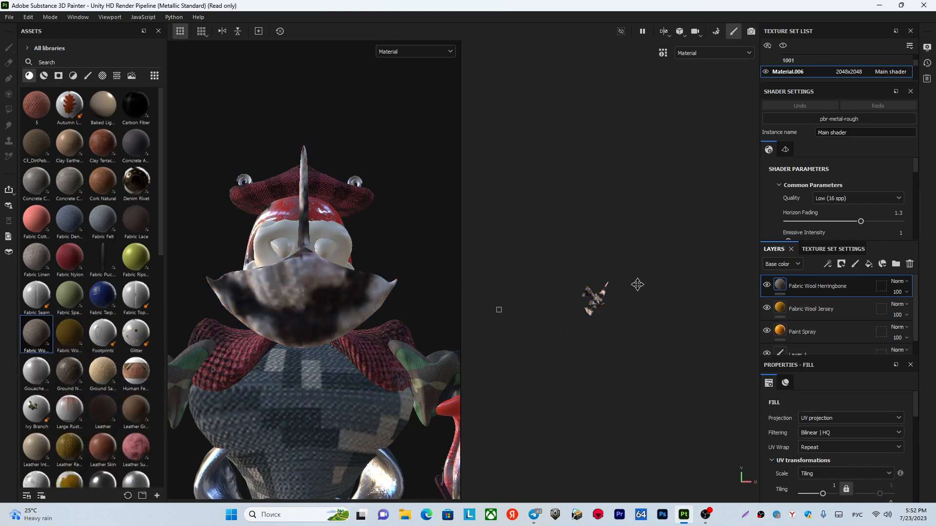
key(ctrl+z)
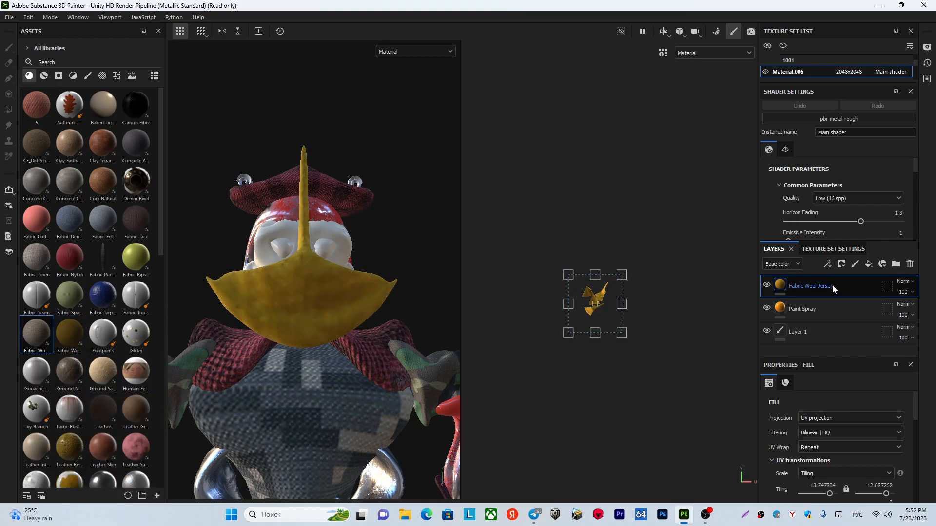
- Undo the Fabric Wool Jersey and Paint Spray fills on the beak and look for another base material
key(ctrl+z)
key(ctrl+z)
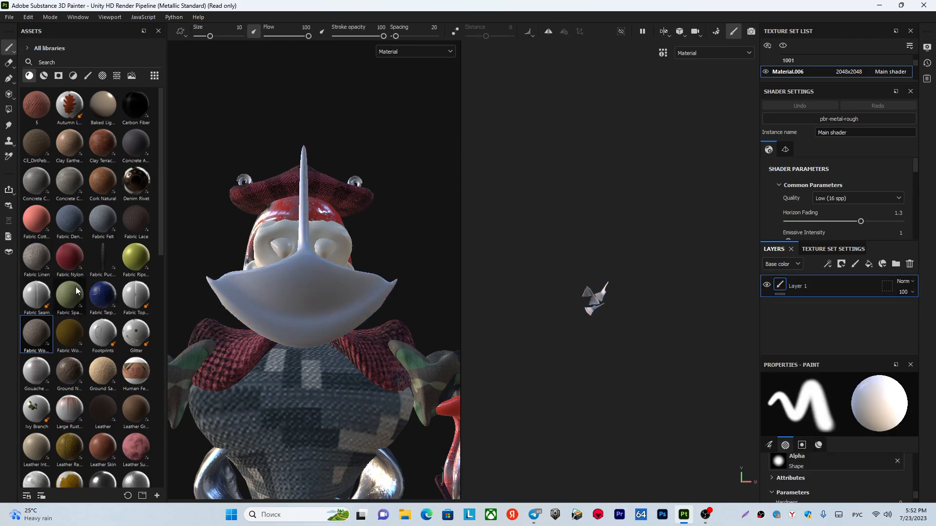
scroll(103, 273, down, 10)
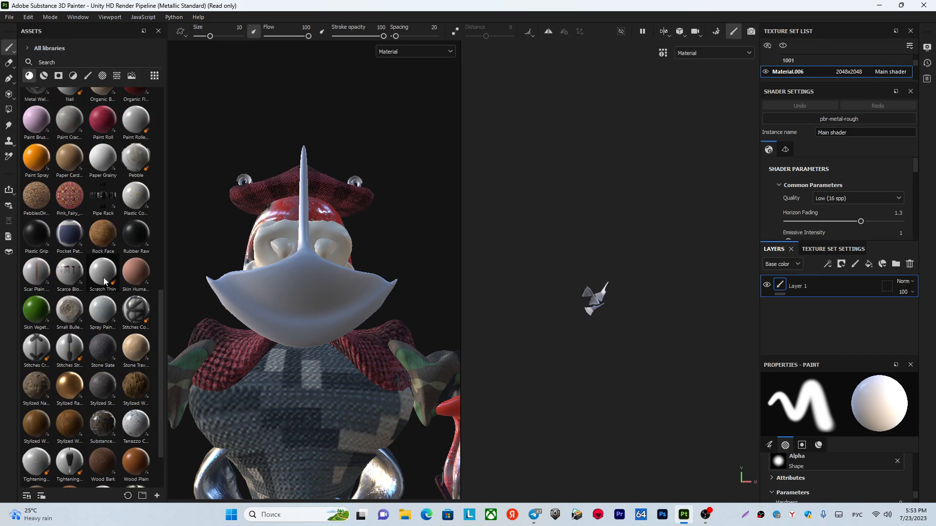
scroll(87, 402, down, 2)
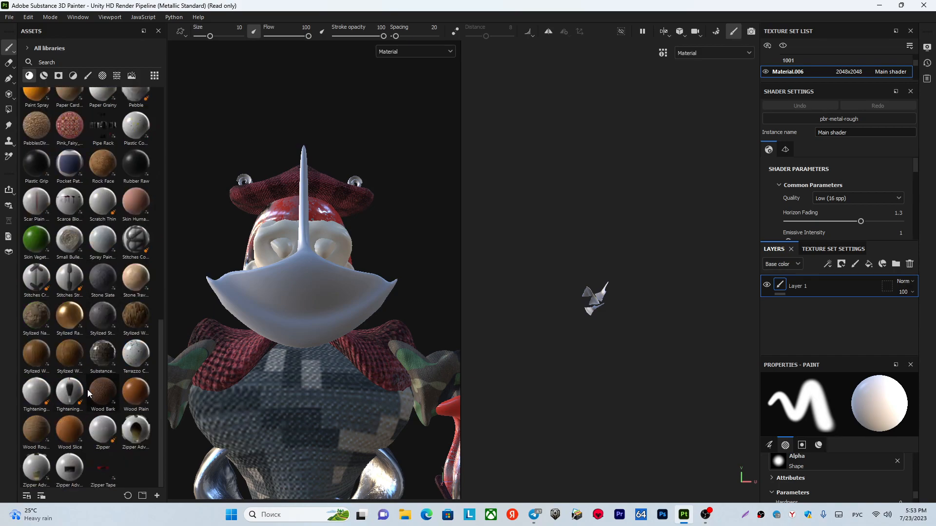
mouse_move(89, 390)
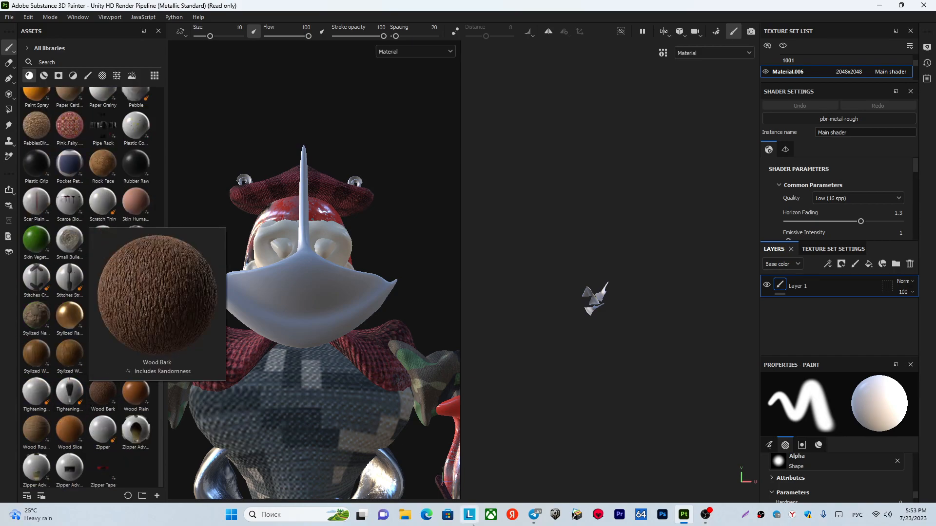
- Try the dark green painted steel smart material on the beak and undo it
click(43, 77)
scroll(80, 302, down, 5)
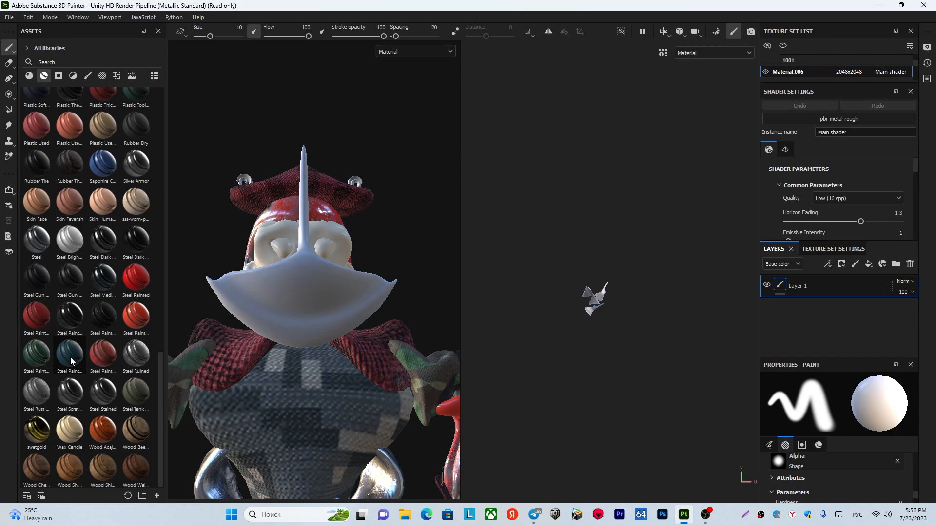
click(35, 357)
mouse_move(35, 357)
mouse_down()
mouse_move(290, 279)
mouse_move(334, 344)
mouse_up()
key(ctrl+z)
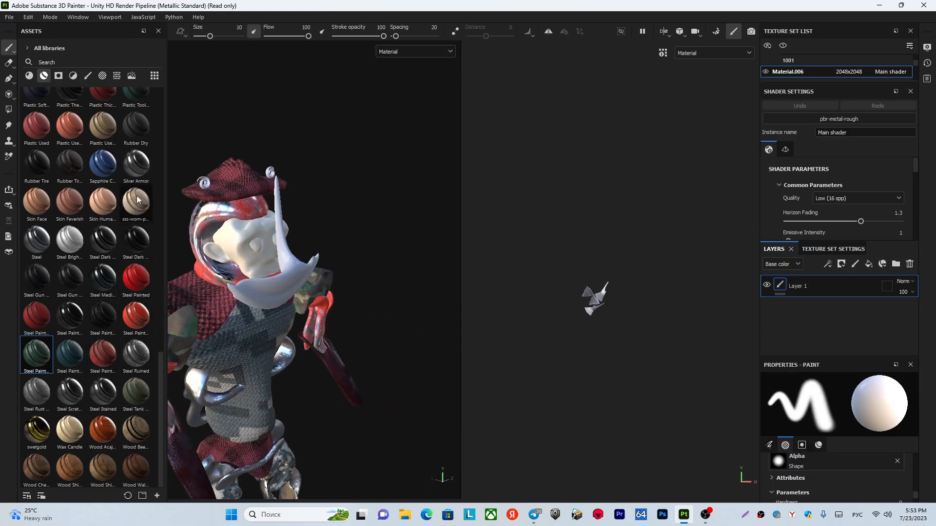
- Look through the smart materials, filters and smart masks for something that suits the beak
scroll(99, 276, up, 10)
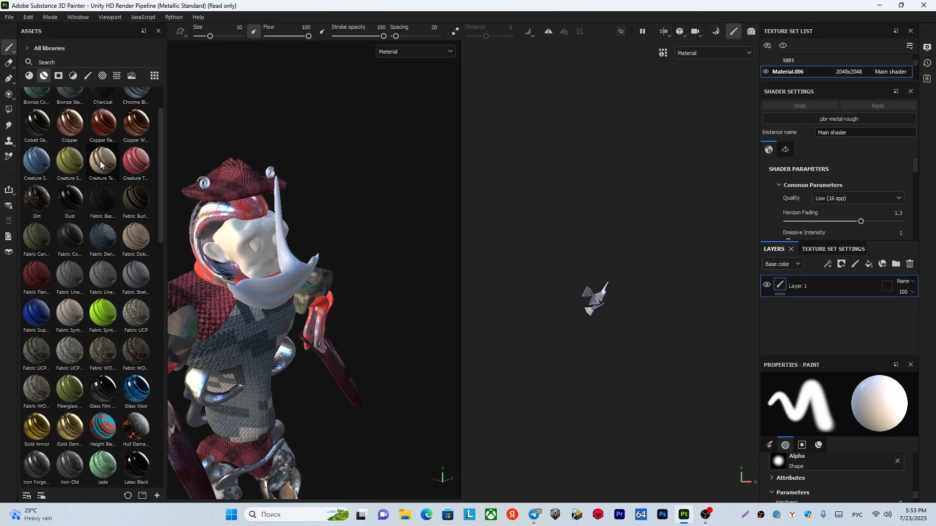
scroll(125, 150, up, 1)
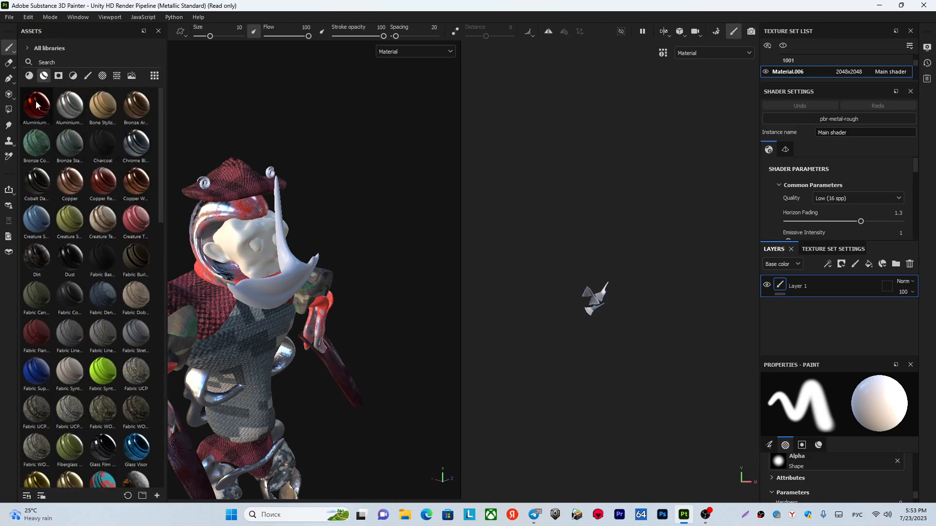
scroll(88, 288, down, 11)
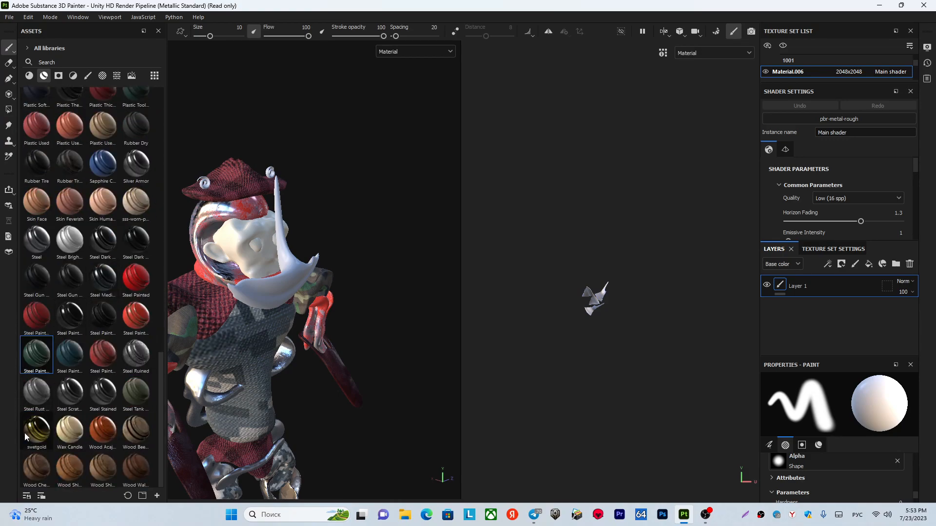
click(73, 76)
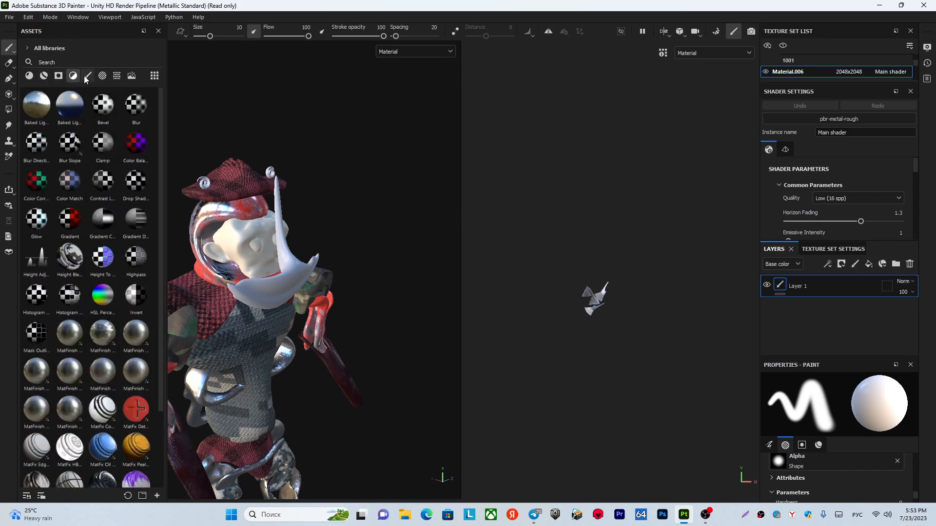
click(58, 76)
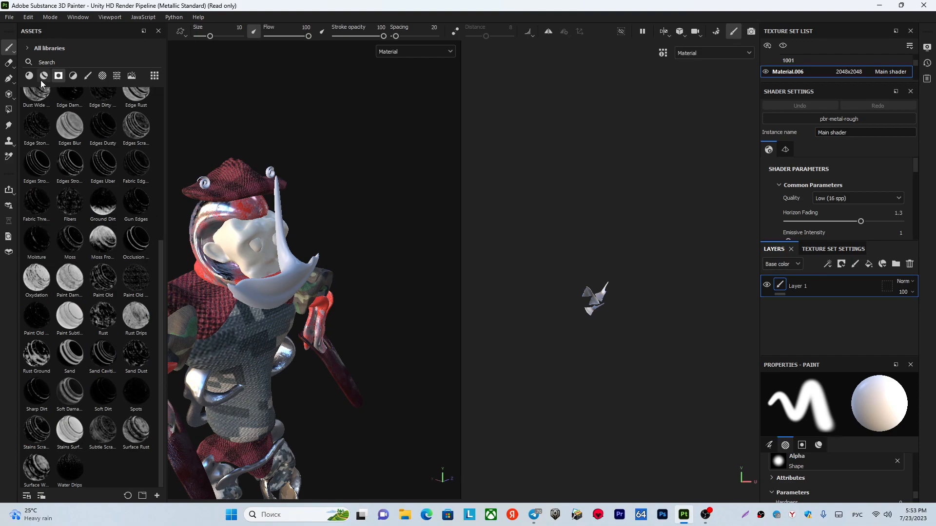
click(43, 77)
scroll(135, 312, down, 5)
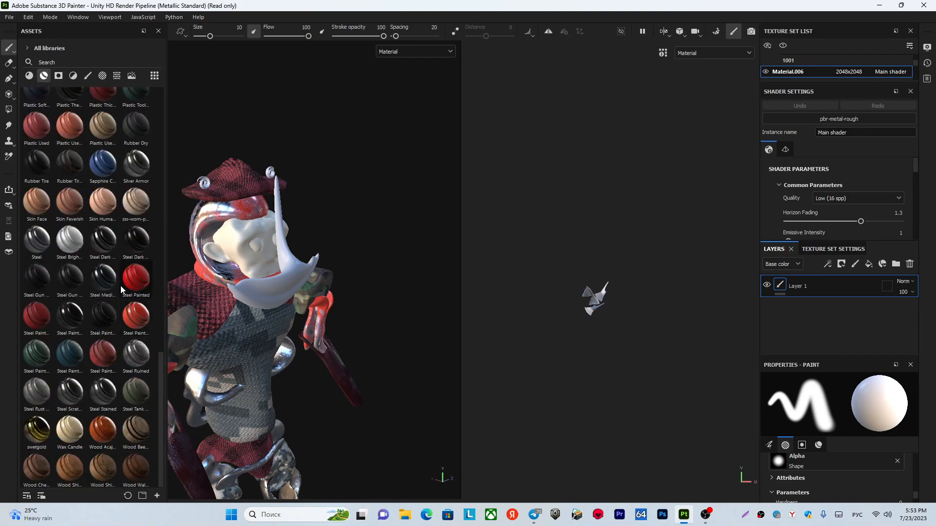
- Try the swetgold smart material on the beak, view it on the whole character and undo it
drag(36, 431, 337, 275)
scroll(318, 229, down, 8)
mouse_move(318, 229)
alt+mouse_down()
mouse_move(205, 230)
mouse_move(361, 236)
mouse_move(347, 250)
alt+mouse_up()
key(ctrl+z)
- Try the Steel Painted Rough Damaged and Steel Painted Clearcoat smart materials on the beak, undoing each one
scroll(341, 243, up, 4)
mouse_move(103, 320)
mouse_down()
mouse_move(241, 217)
mouse_move(309, 190)
mouse_up()
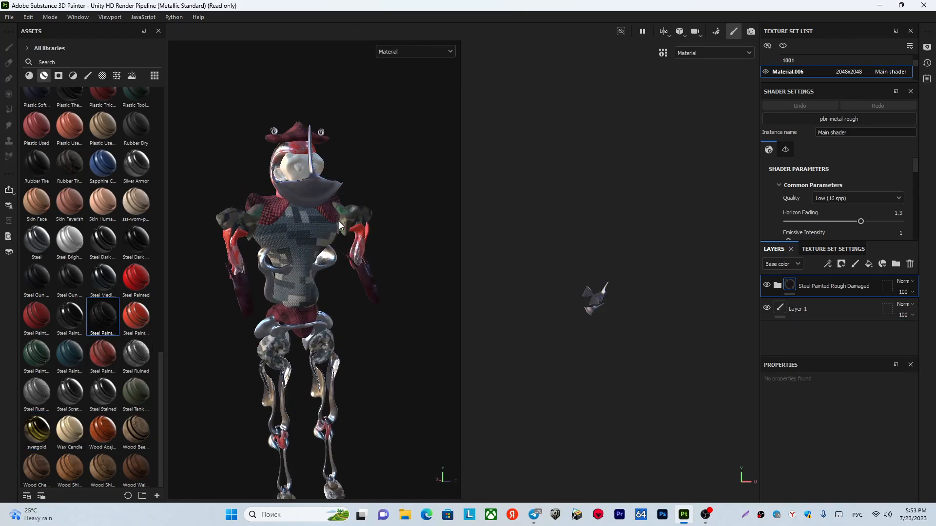
scroll(338, 221, up, 4)
alt+middle_drag(290, 175, 359, 288)
alt+drag(359, 288, 344, 288)
key(ctrl+z)
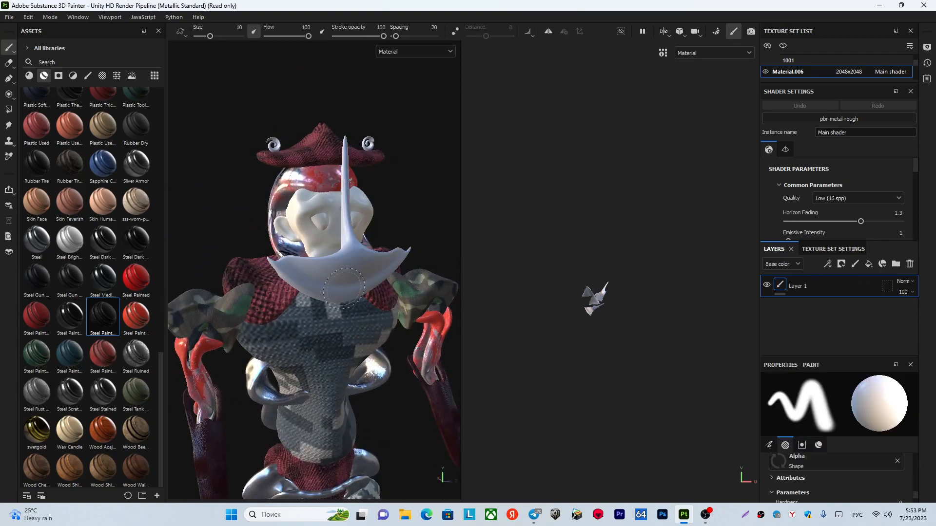
mouse_move(69, 318)
mouse_down()
mouse_move(161, 288)
mouse_move(385, 265)
mouse_up()
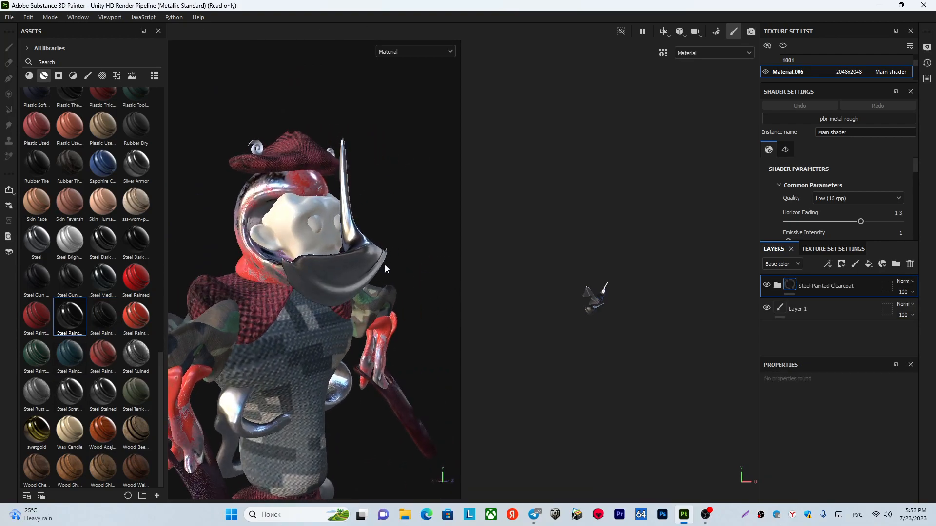
key(ctrl+z)
- Apply a dark Steel Gun smart material to the beak and the Wax Candle smart material to the face
mouse_move(70, 284)
mouse_down()
mouse_move(340, 276)
mouse_move(281, 281)
mouse_move(265, 235)
mouse_move(336, 289)
mouse_move(319, 295)
mouse_move(307, 278)
mouse_move(336, 285)
mouse_move(324, 286)
mouse_move(332, 293)
mouse_up()
scroll(319, 295, down, 3)
mouse_move(70, 429)
mouse_down()
mouse_move(294, 240)
mouse_move(302, 265)
mouse_up()
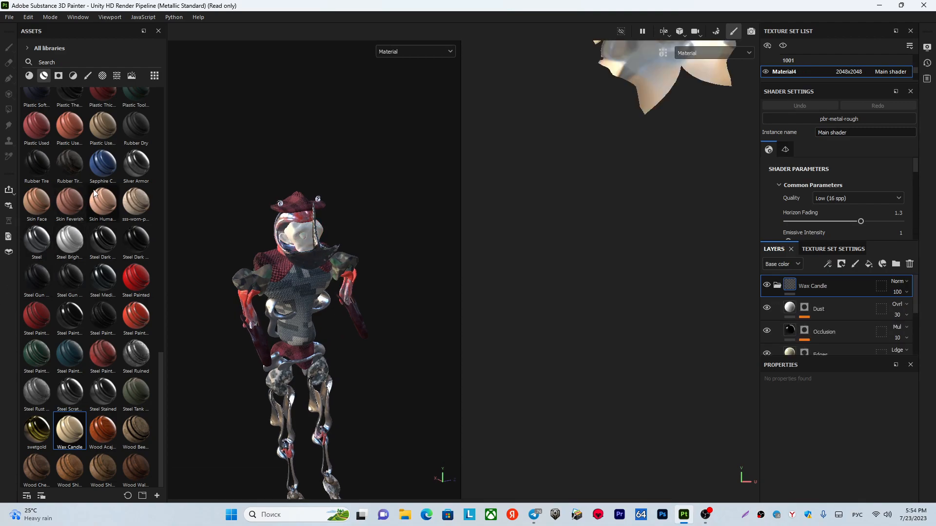
scroll(313, 250, up, 5)
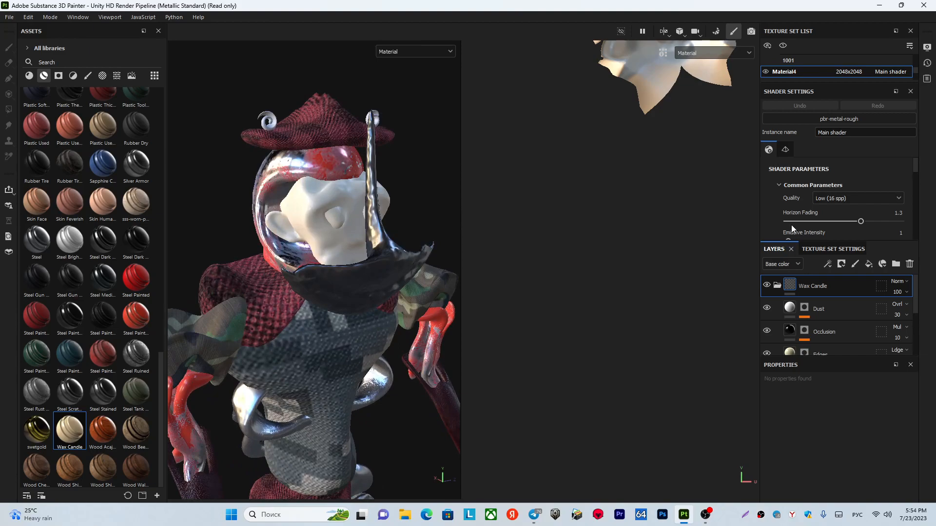
- Add a paint layer above the Wax Candle group on the face and open the brush settings over the model
click(854, 264)
scroll(308, 238, up, 2)
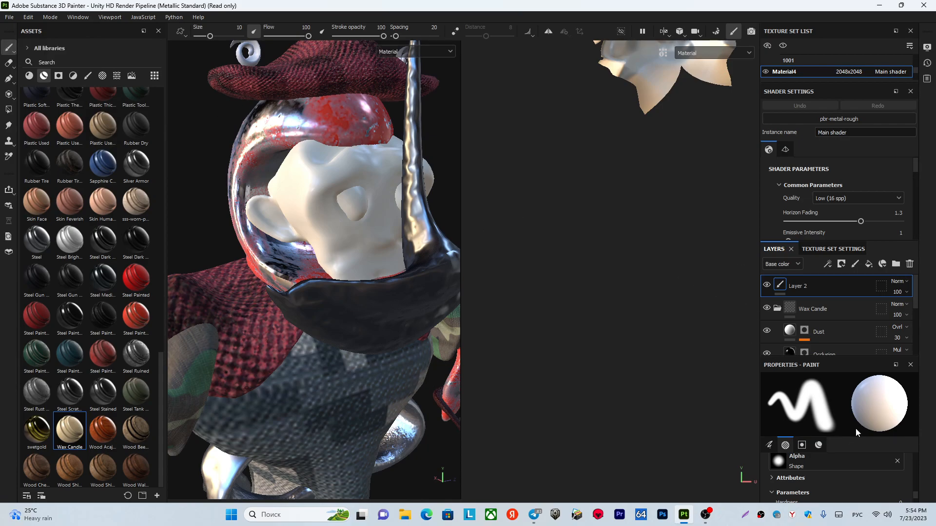
right_click(478, 337)
right_click(328, 232)
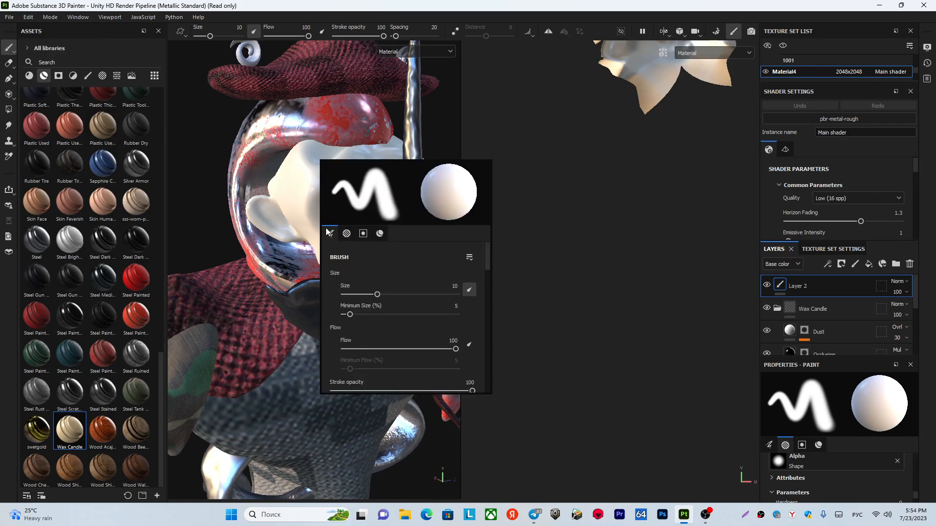
- Examine the brush's stroke settings, stencil options and material channels from height to normal
click(350, 234)
click(330, 236)
scroll(393, 340, down, 4)
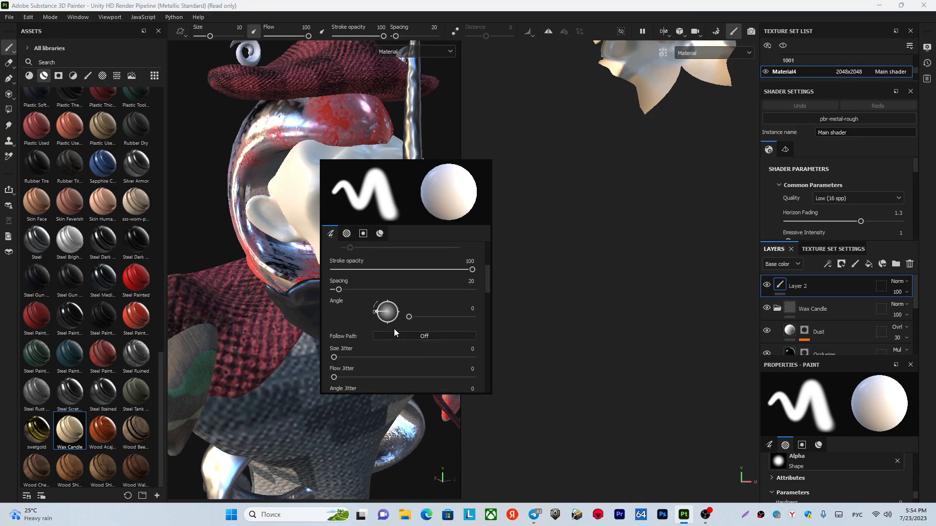
scroll(396, 332, down, 10)
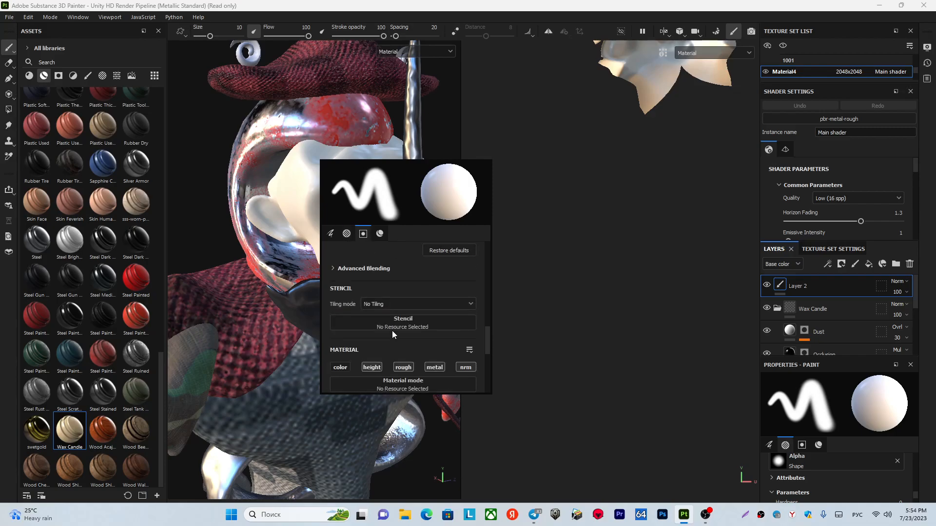
click(392, 331)
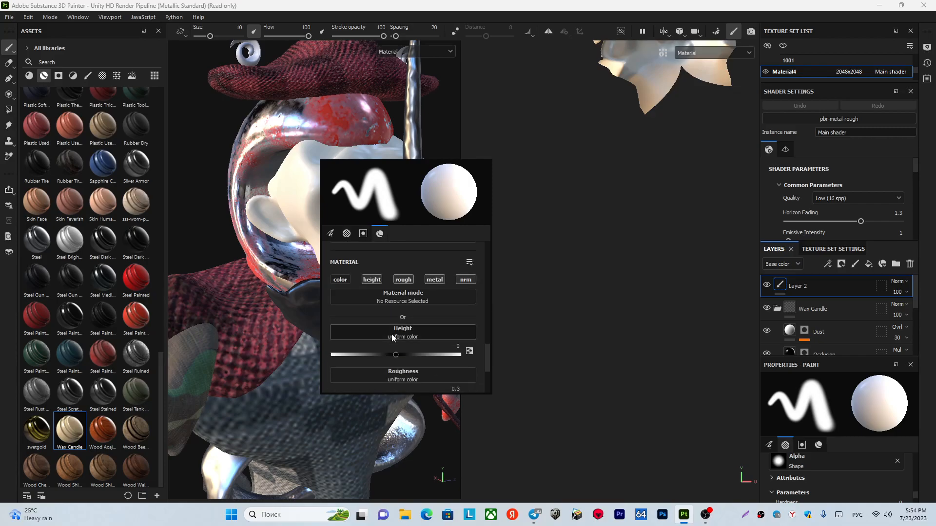
click(390, 336)
click(390, 336)
click(391, 300)
click(391, 299)
click(390, 298)
scroll(360, 327, down, 5)
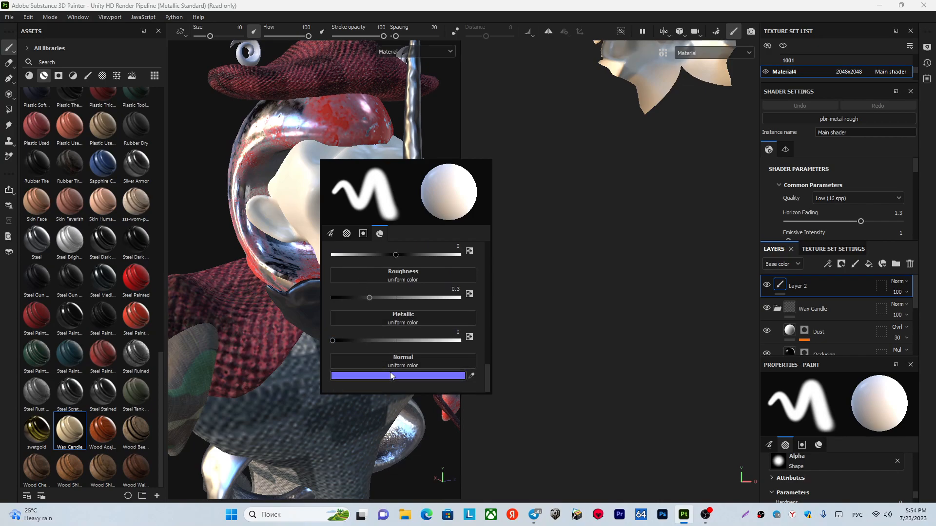
scroll(401, 336, up, 10)
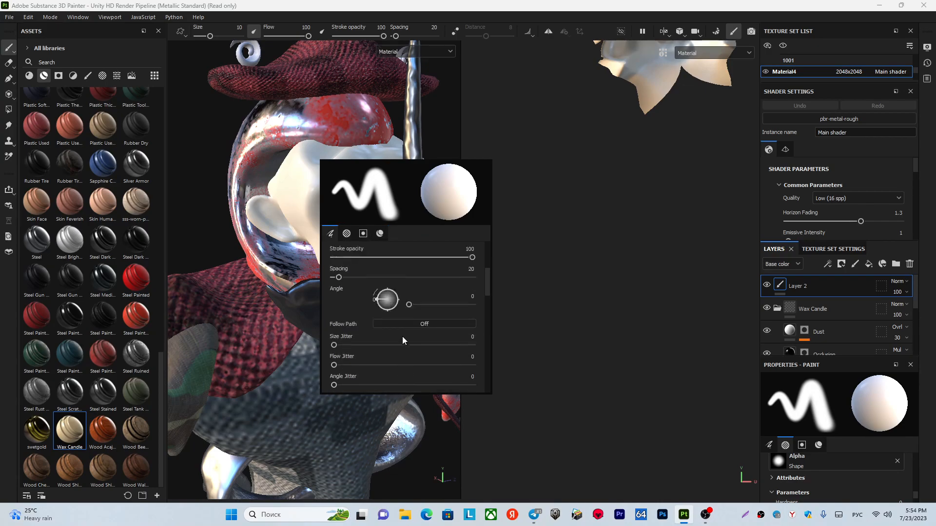
scroll(384, 321, up, 2)
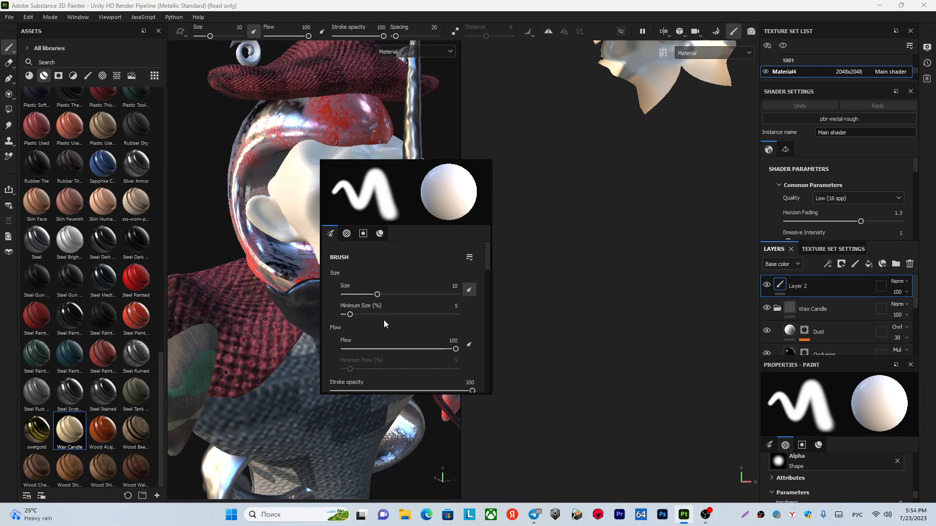
- Review the brush's alpha, stencil and material mode choices and close the brush settings
click(346, 233)
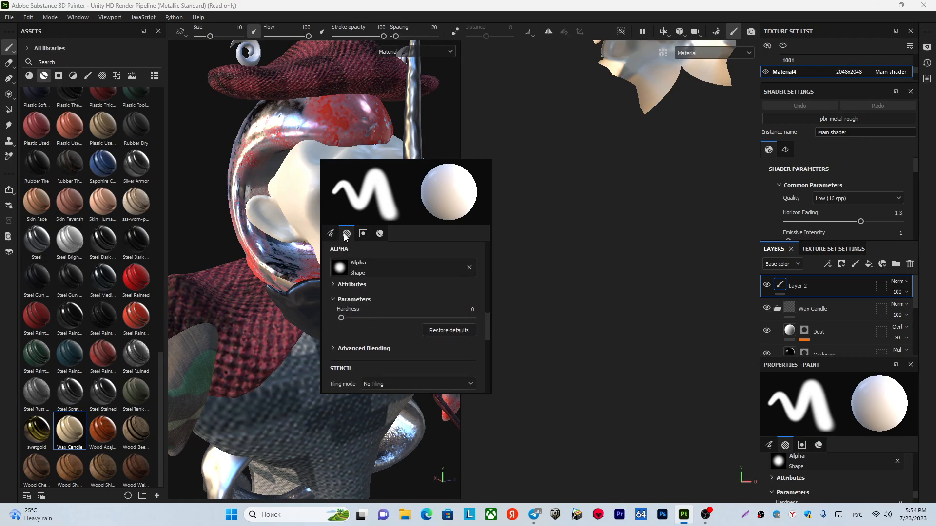
click(363, 233)
click(380, 234)
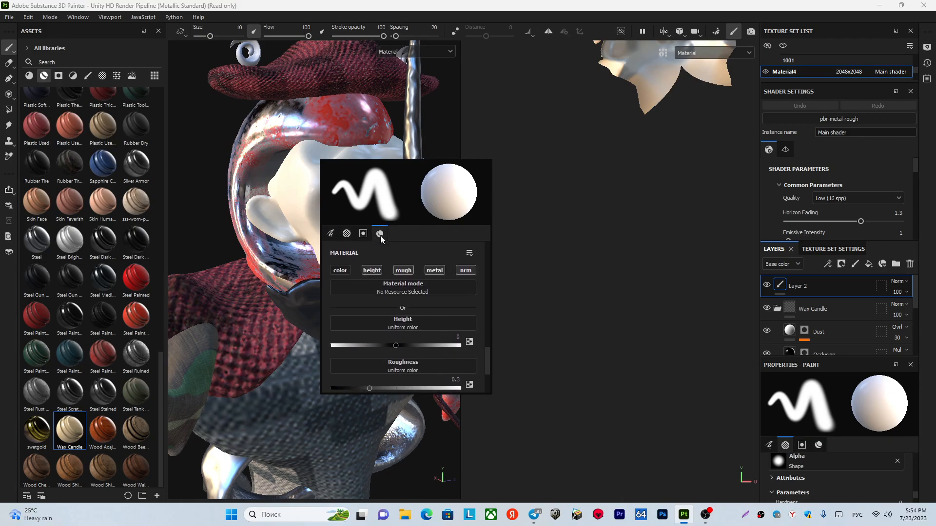
click(390, 327)
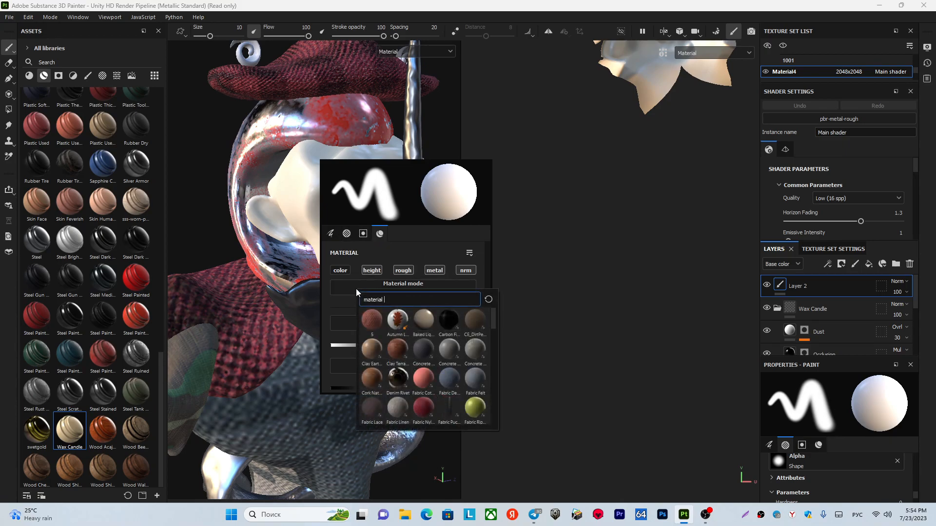
scroll(346, 292, down, 4)
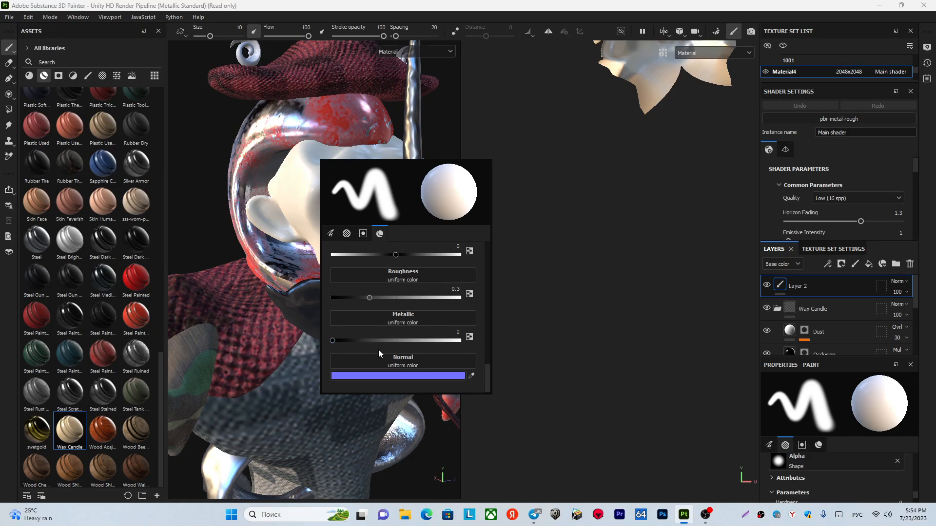
scroll(374, 303, up, 10)
scroll(374, 303, up, 2)
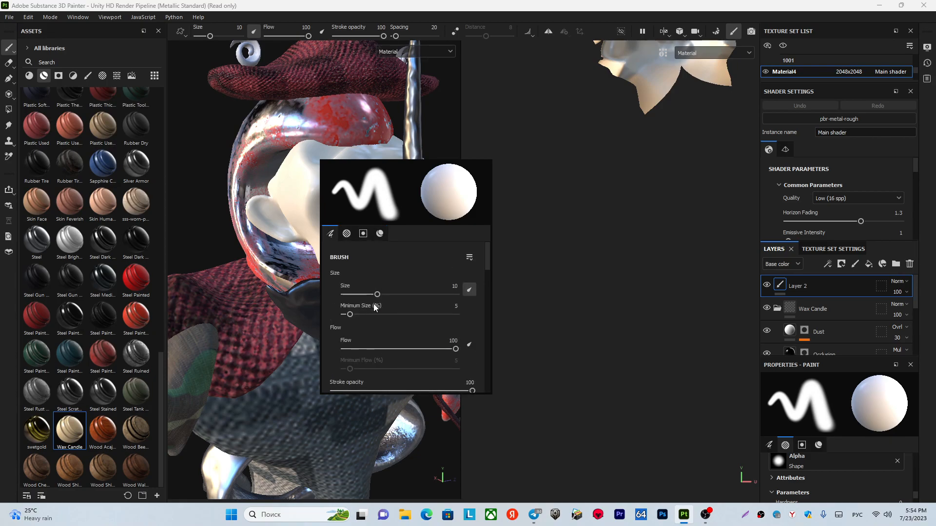
click(332, 233)
click(384, 193)
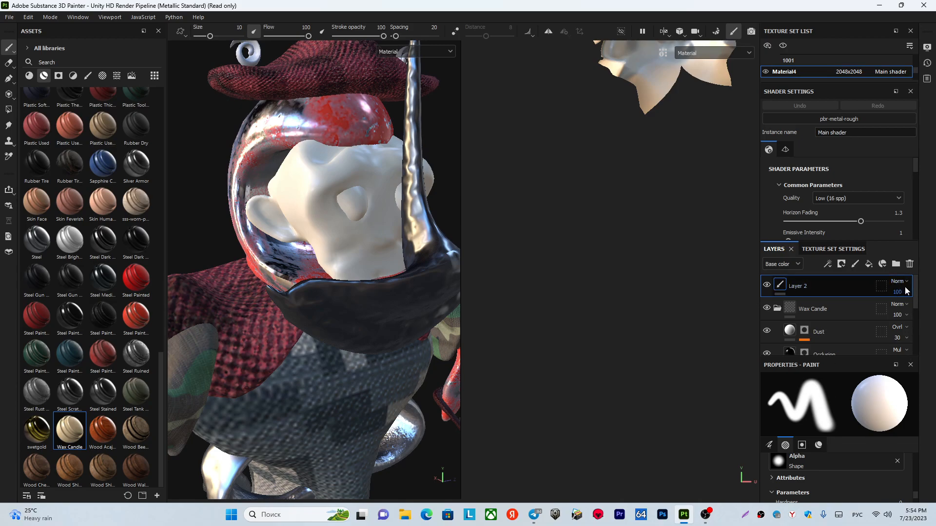
- Add a second paint layer to the face's texture set and undo both paint layers
click(855, 264)
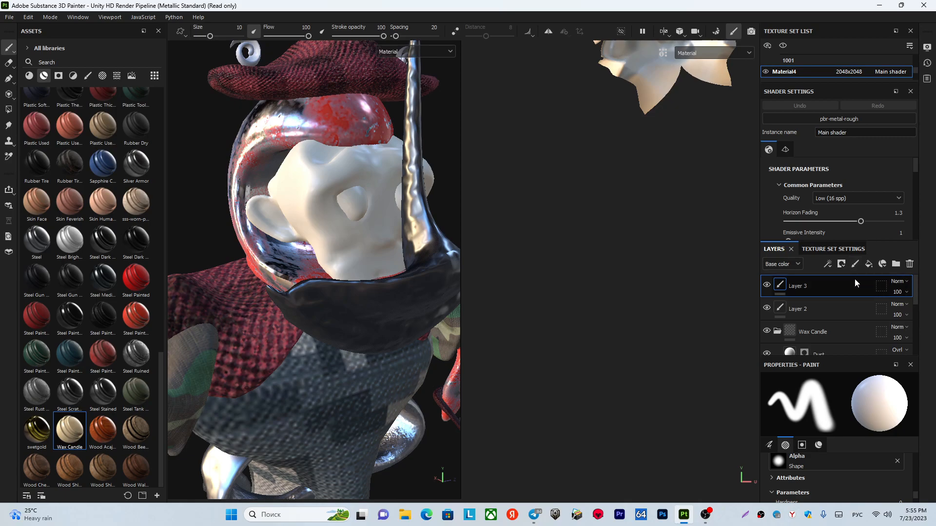
key(ctrl+z)
key(ctrl+z)
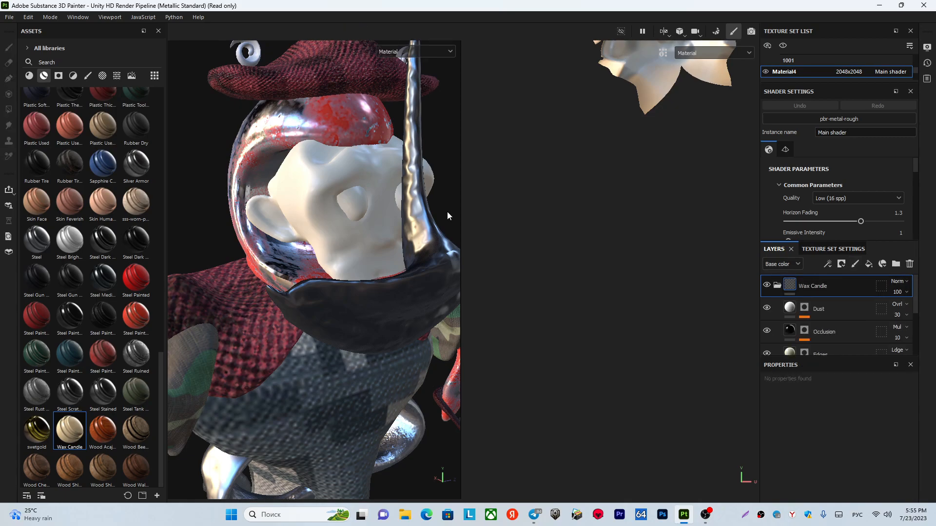
- Check the beak and face materials on the whole character
scroll(345, 218, down, 3)
click(345, 222)
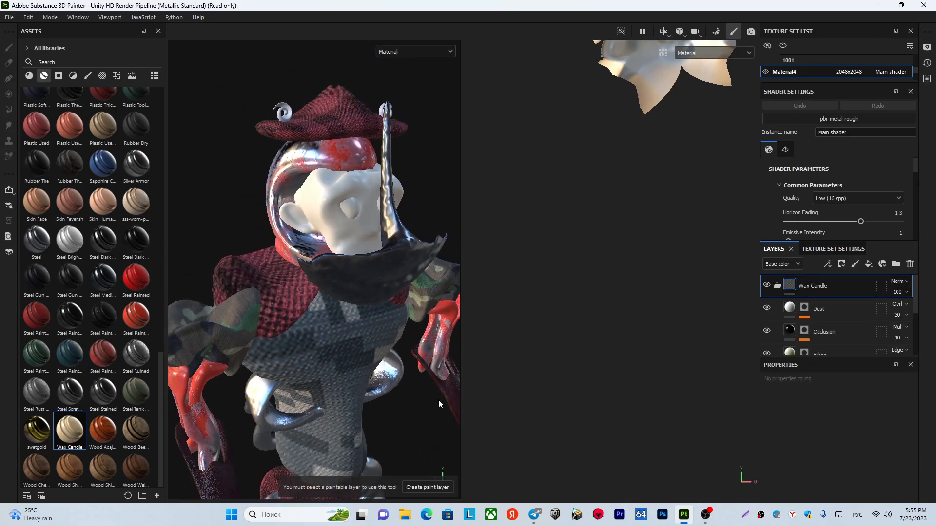
scroll(391, 266, down, 5)
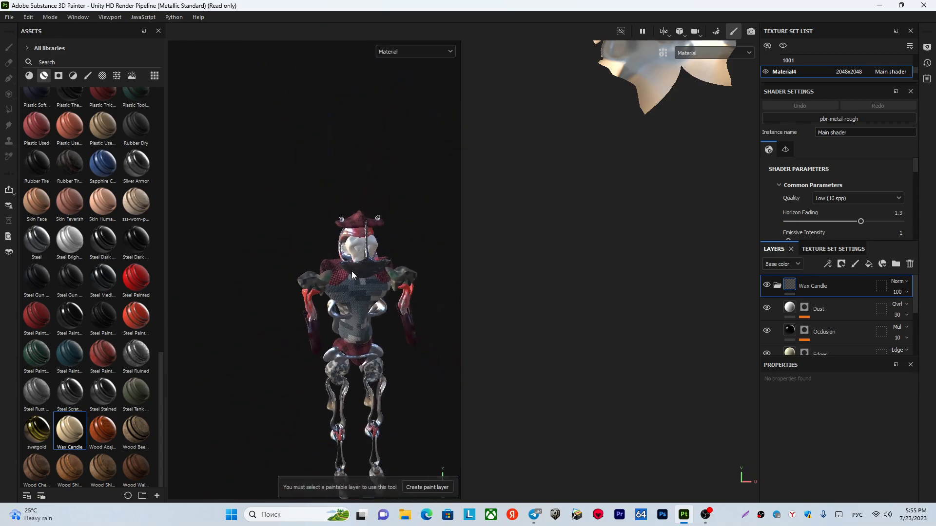
- Switch to Iray rendering, frame the whole character from a three-quarter front angle and rotate the Atelier environment behind it
middle_drag(300, 215, 272, 136)
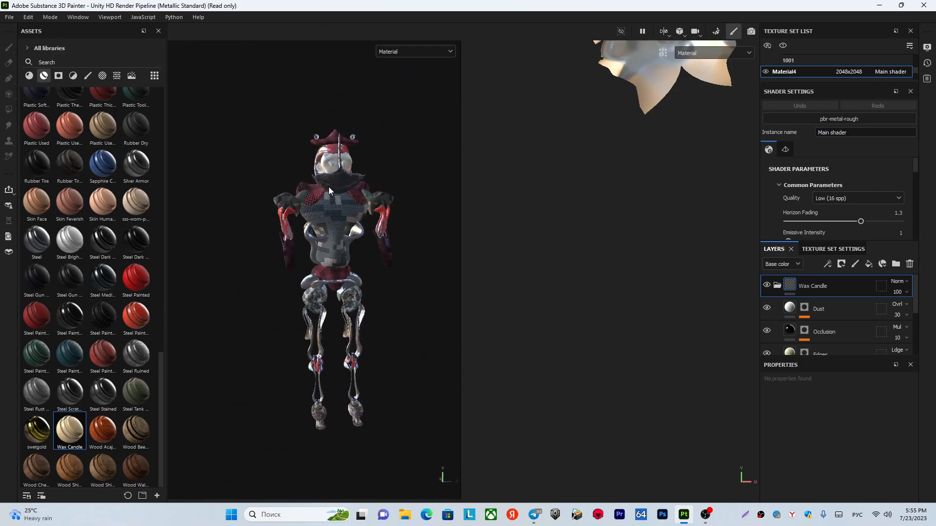
click(750, 31)
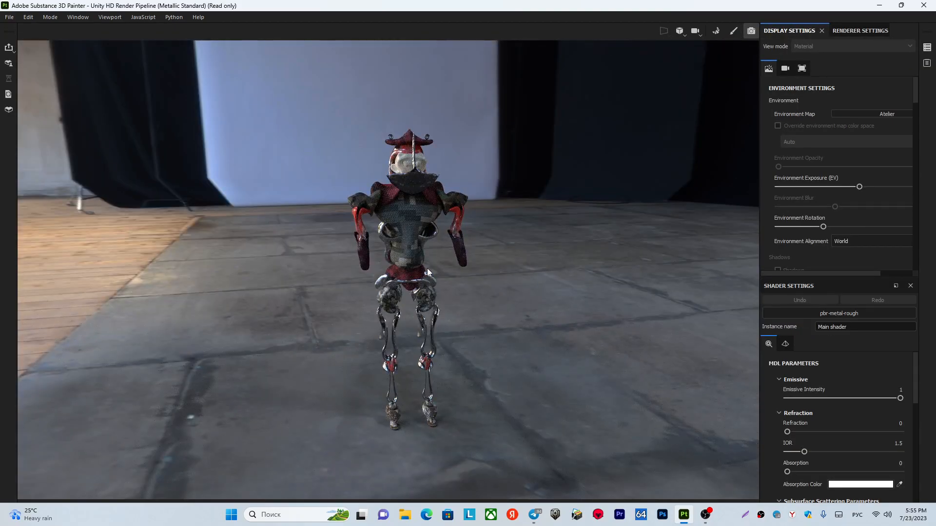
alt+drag(440, 261, 341, 240)
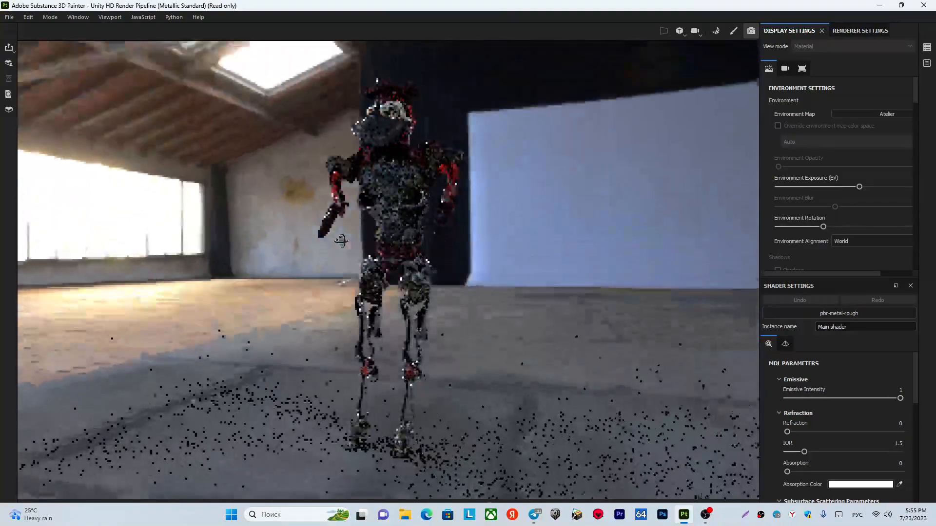
shift+right_drag(336, 235, 357, 243)
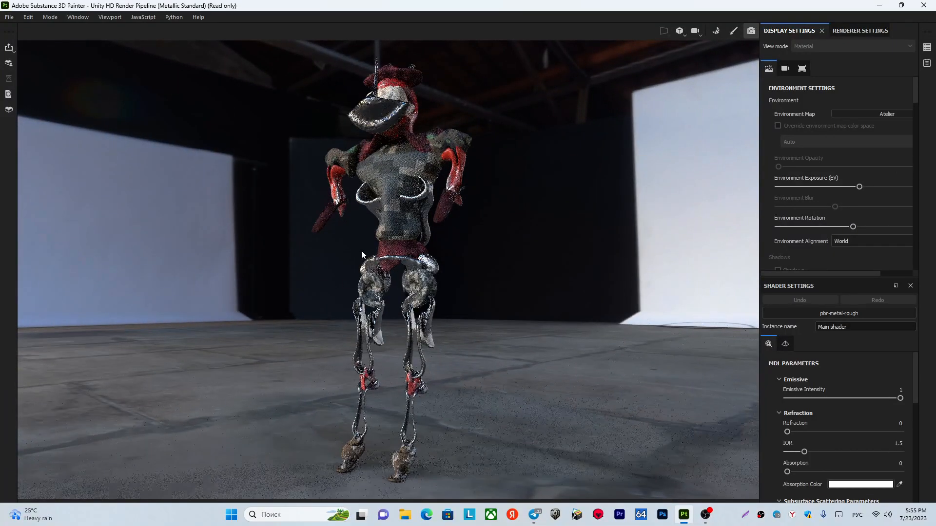
alt+drag(347, 259, 479, 259)
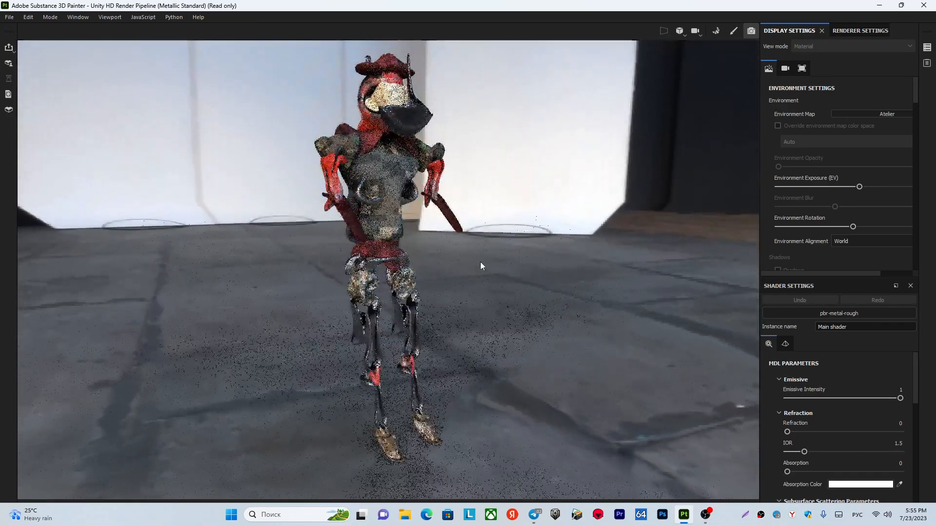
alt+drag(430, 263, 400, 264)
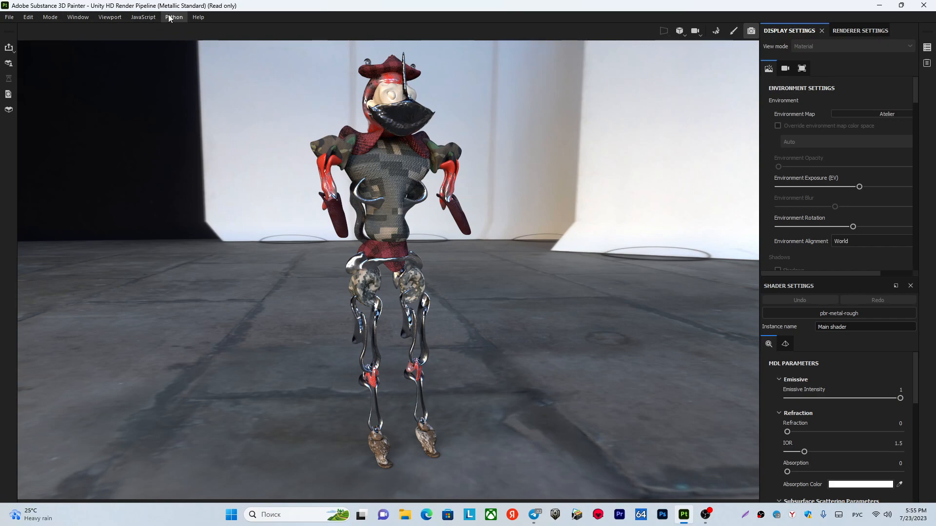
- Save the Iray render as a JPEG named 1 in the Human folder under Documents
click(866, 31)
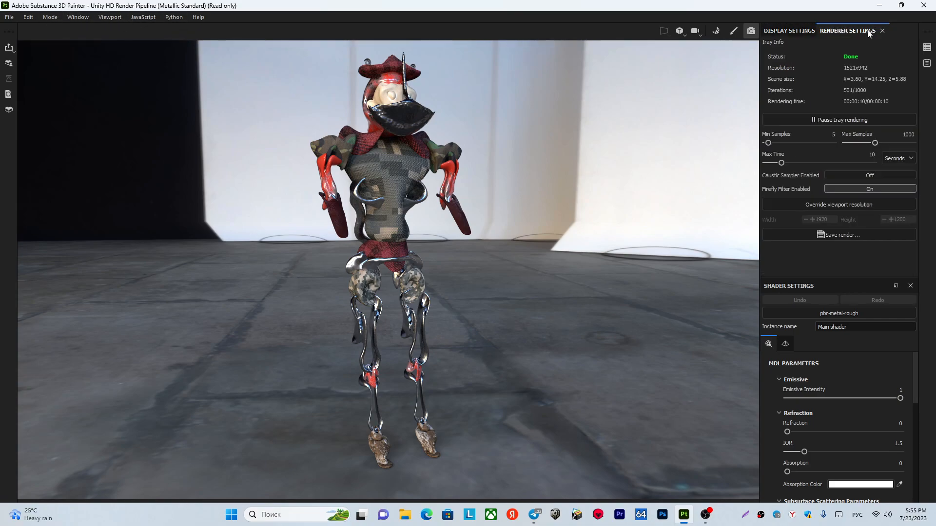
click(847, 235)
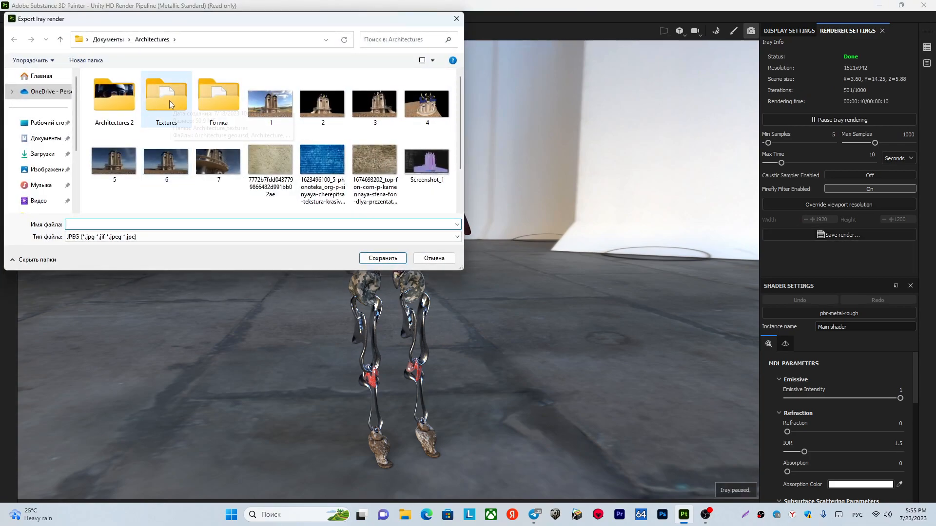
click(44, 138)
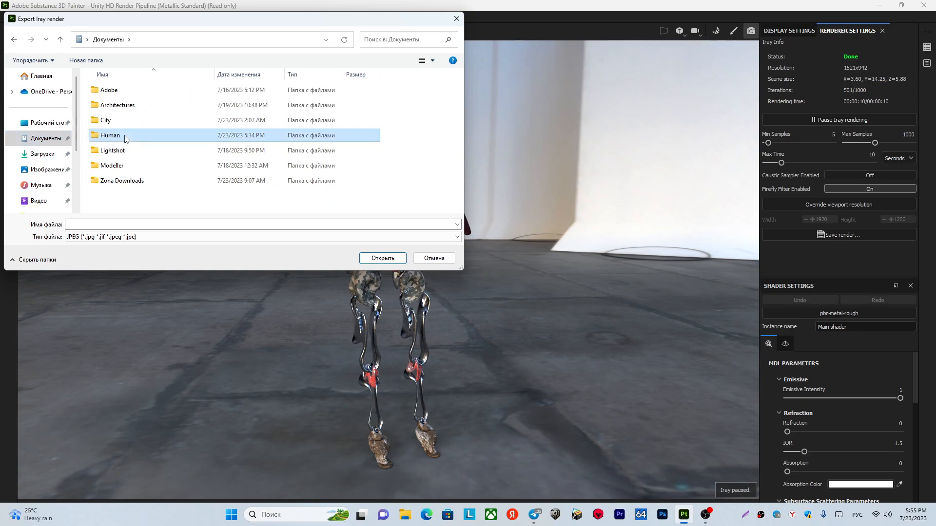
double_click(129, 135)
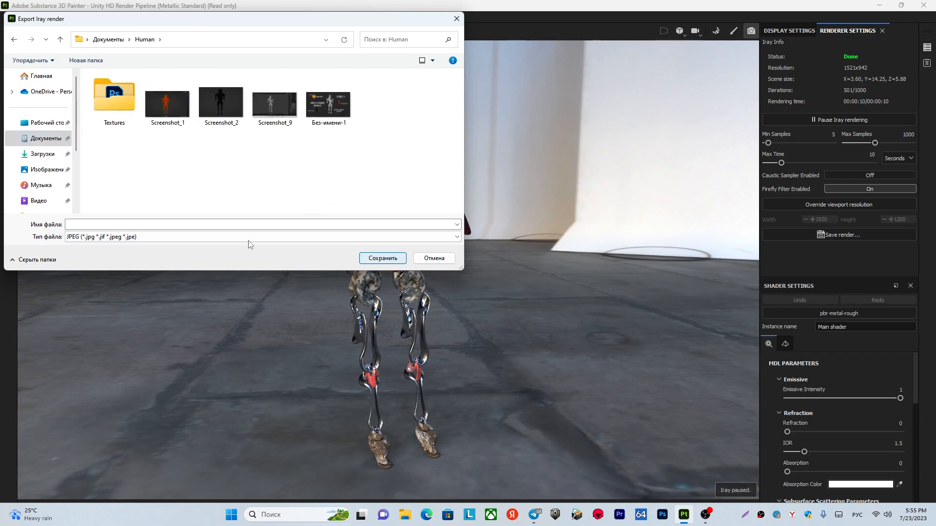
click(118, 223)
text(1)
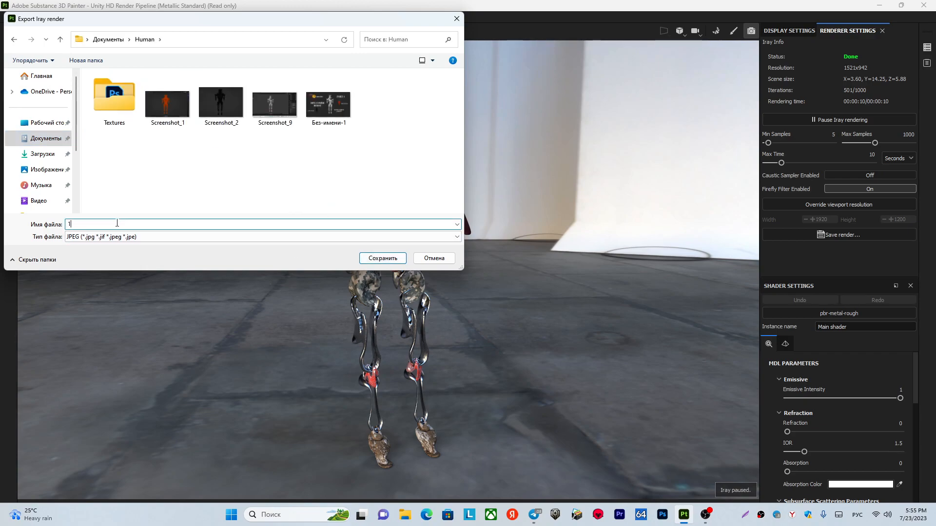
click(376, 259)
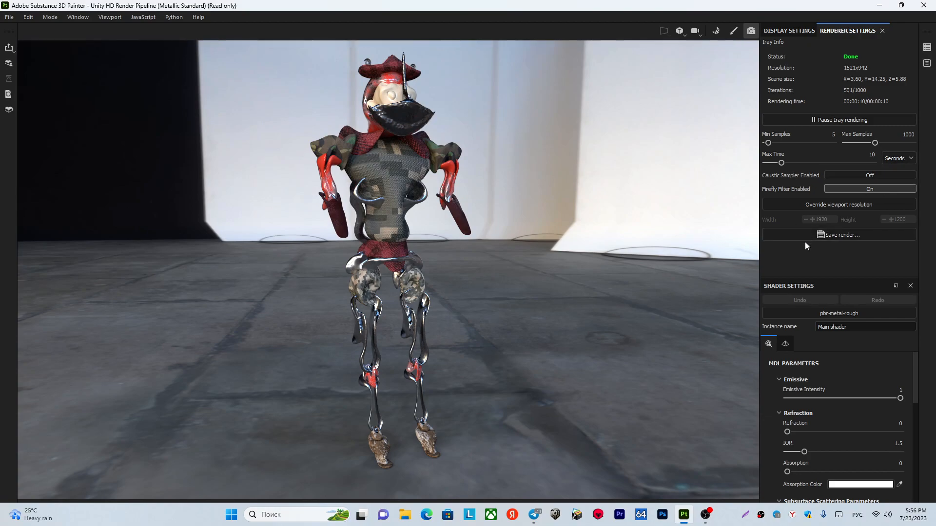
- Override the viewport resolution with 1920 × 1080 and save the render as a JPEG named 2 in the Human folder
click(808, 205)
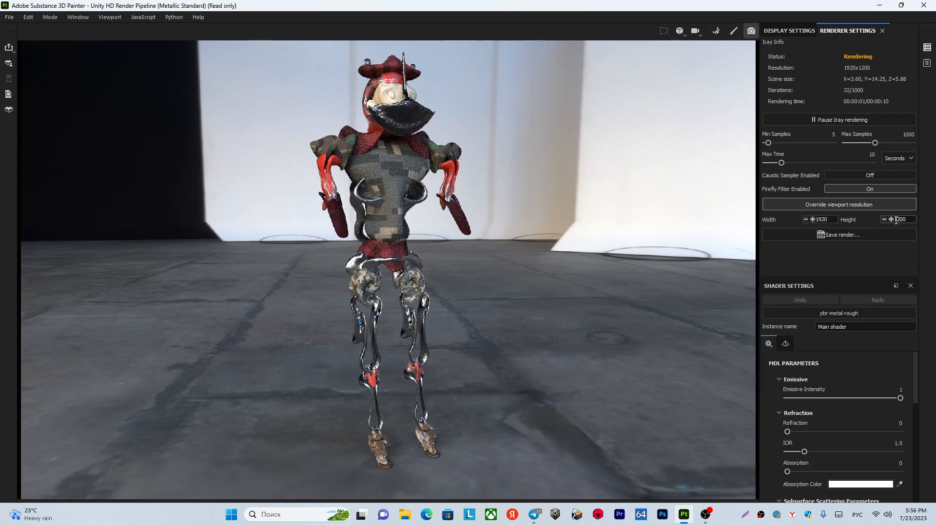
key(BackSpace)
key(BackSpace)
key(BackSpace)
text(080)
key(Return)
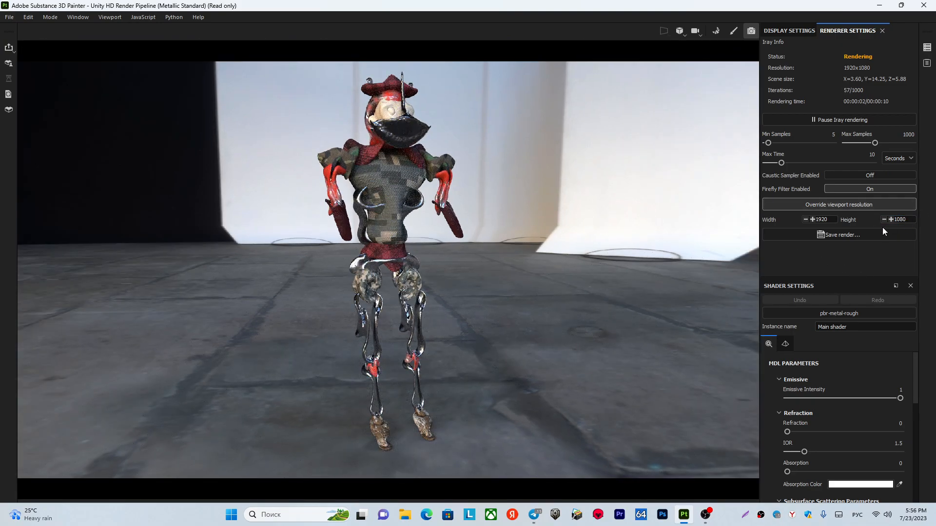
click(852, 238)
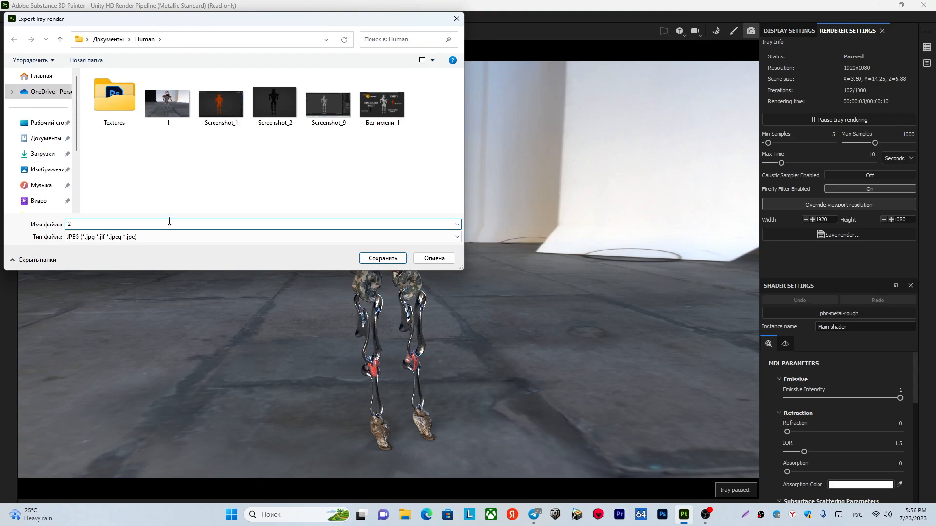
click(390, 258)
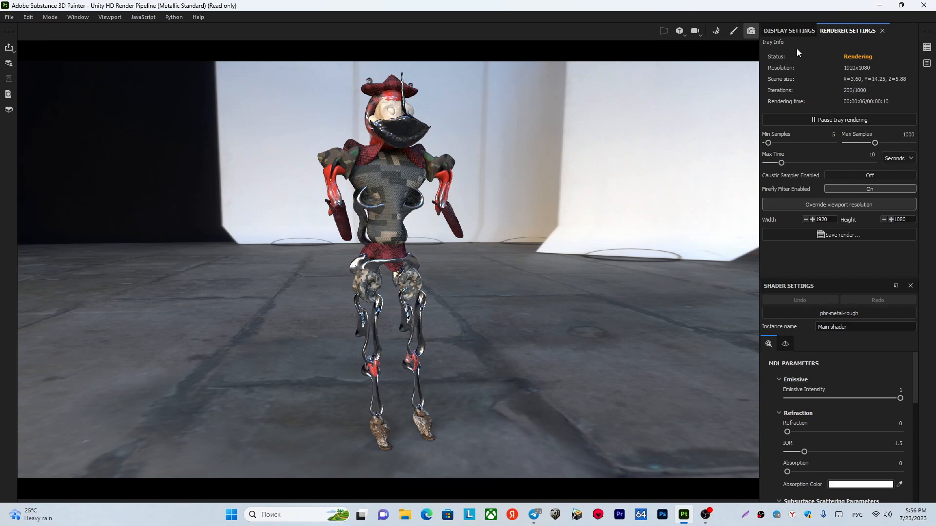
- Try the Soft 4TubeBank environment map and rotate its lighting around the character
click(789, 31)
click(884, 113)
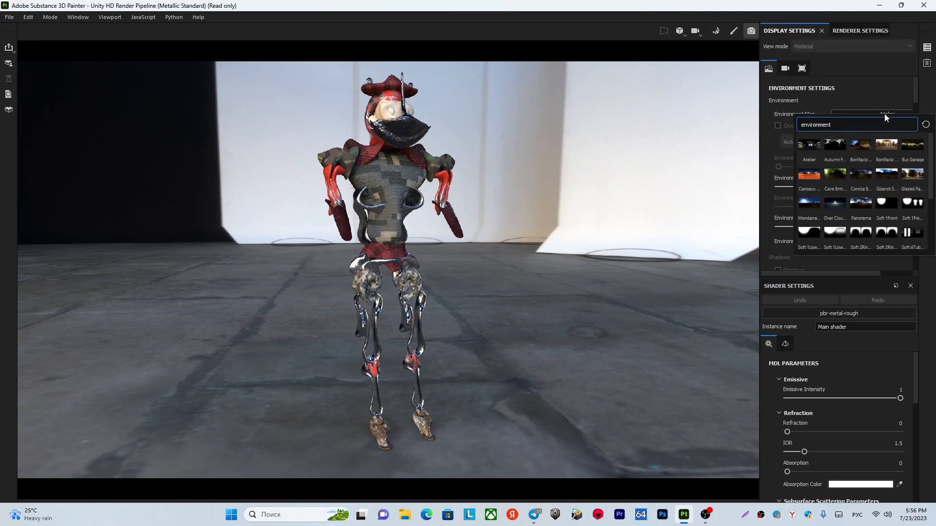
click(912, 234)
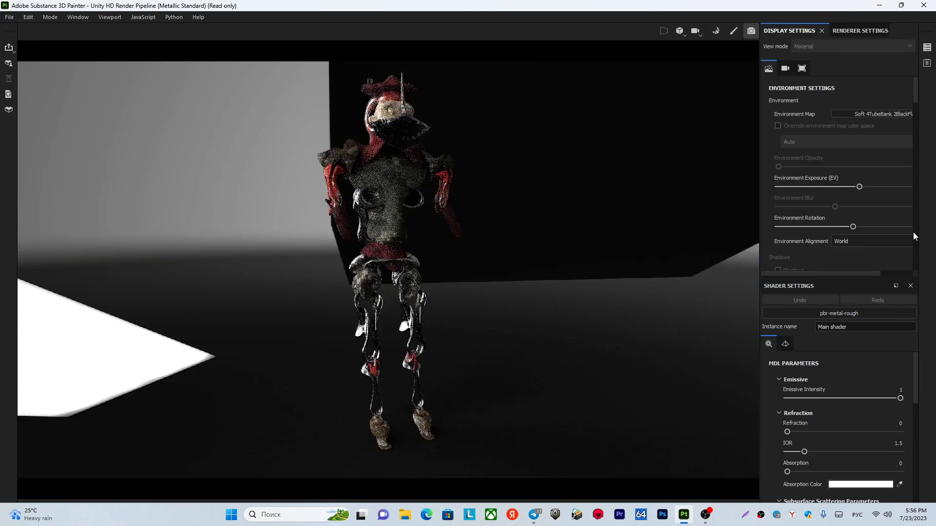
shift+right_drag(434, 262, 509, 276)
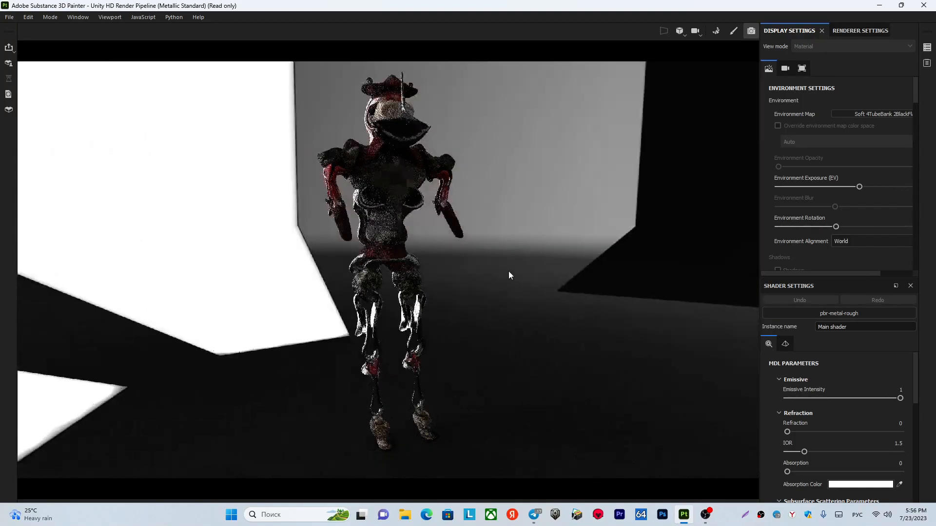
- Set the environment map to Glazed Patio, rotate it to put the fence behind the character, and frame the figure from a higher angle
click(879, 112)
click(910, 171)
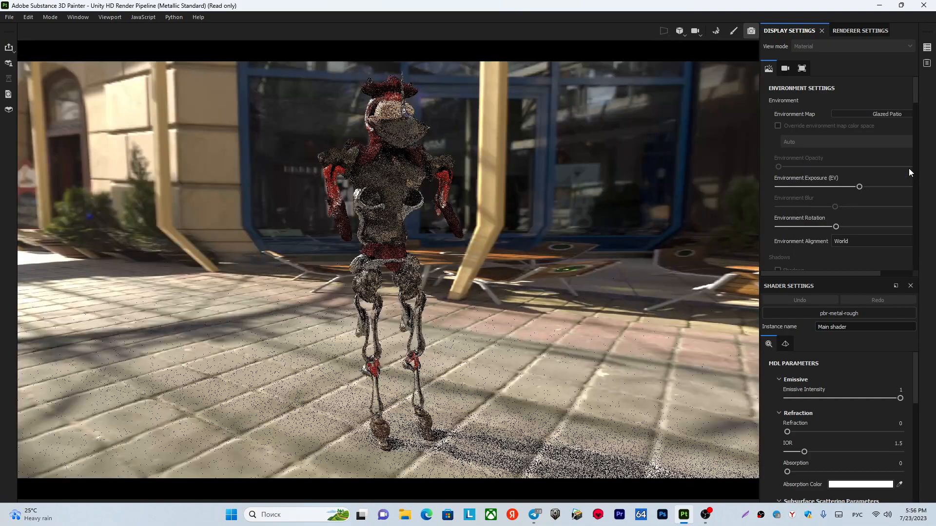
shift+right_drag(457, 226, 507, 227)
shift+right_drag(467, 275, 495, 279)
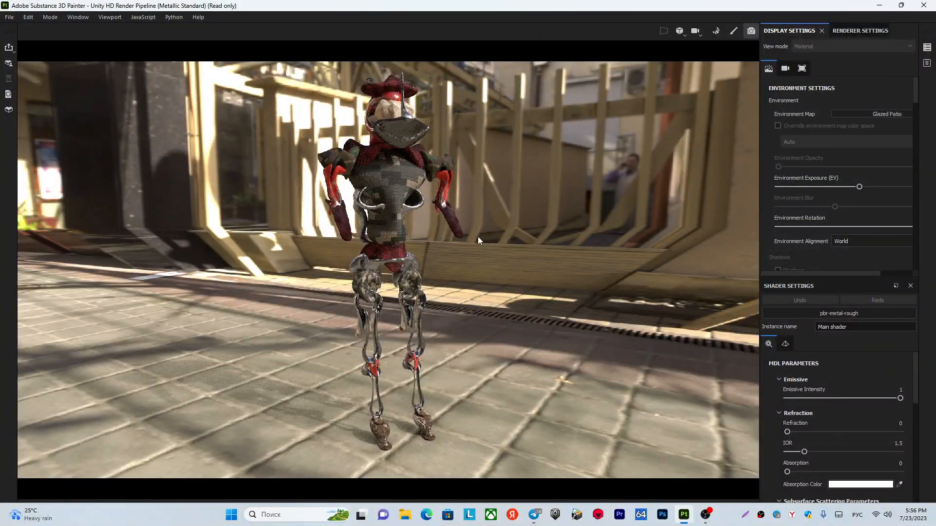
alt+drag(485, 234, 508, 274)
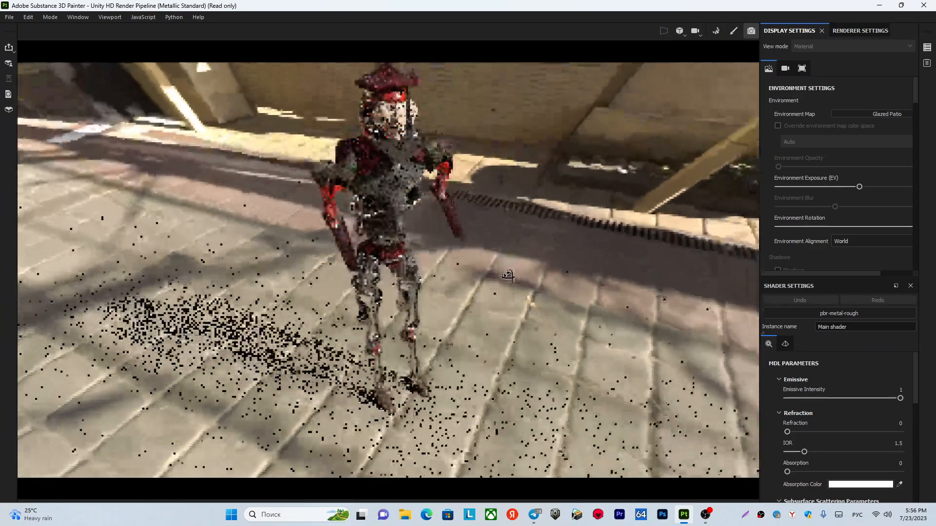
scroll(464, 261, up, 5)
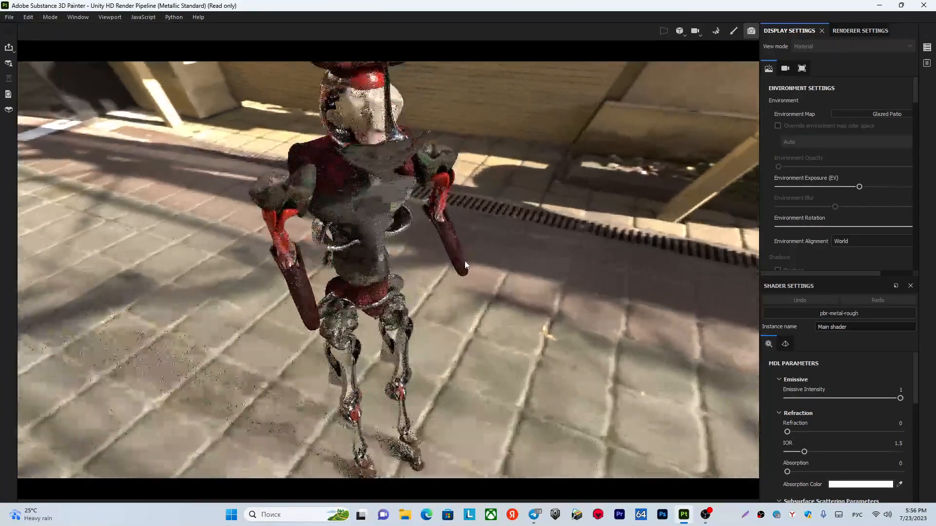
scroll(464, 260, down, 2)
alt+drag(465, 260, 444, 241)
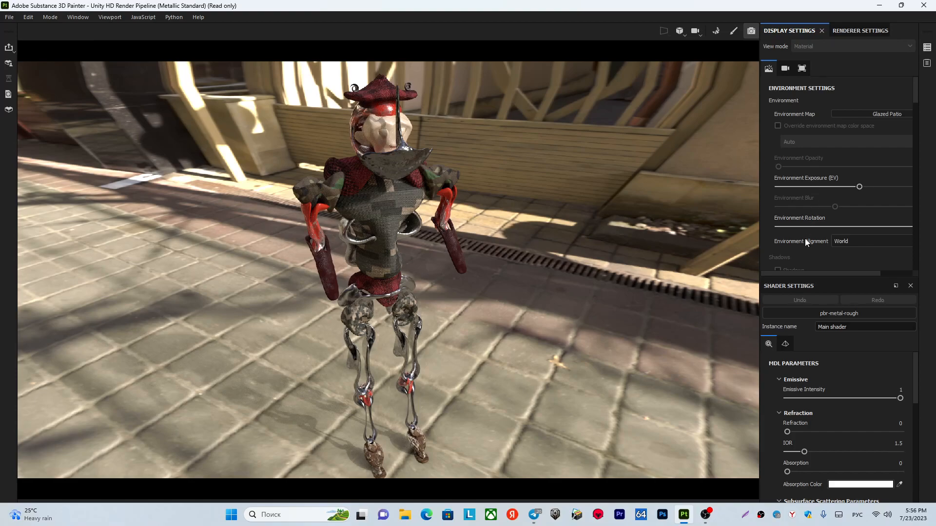
- Save the Glazed Patio render as a JPEG named 3 in the Human folder
click(856, 35)
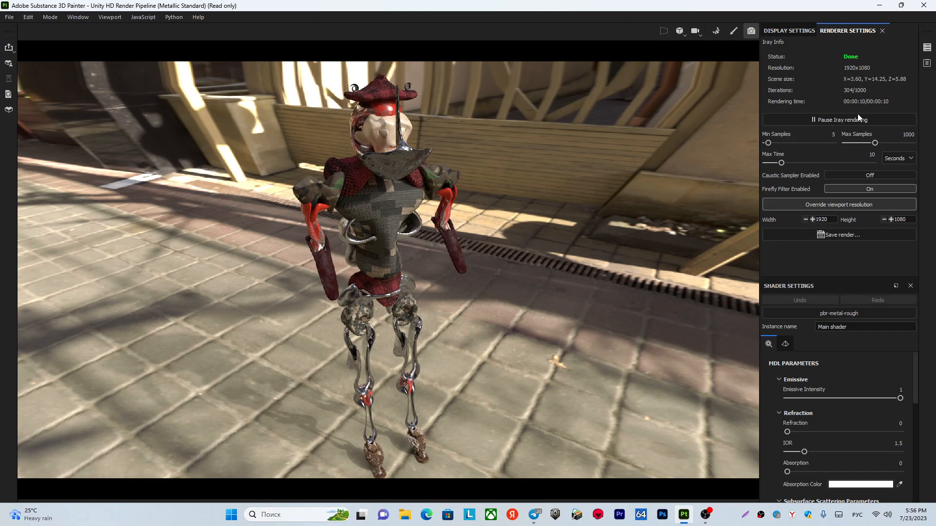
click(846, 235)
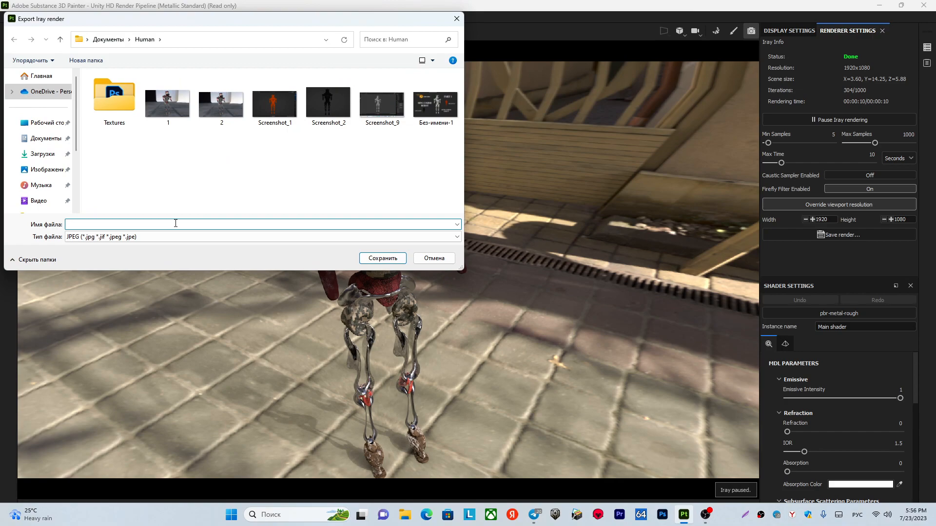
text(3)
click(383, 259)
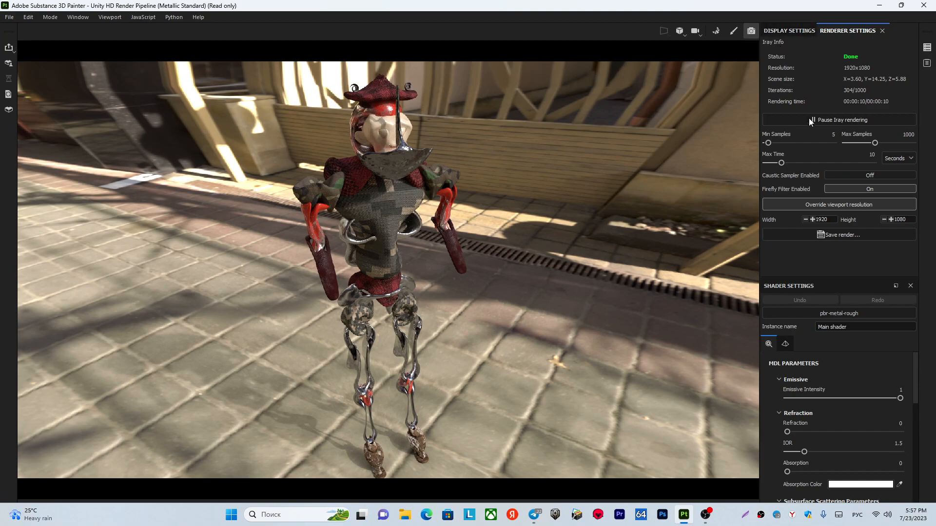
- Set the environment map to Mondarrain 3, rotate its lighting, and frame the character from behind against the mountains
click(797, 32)
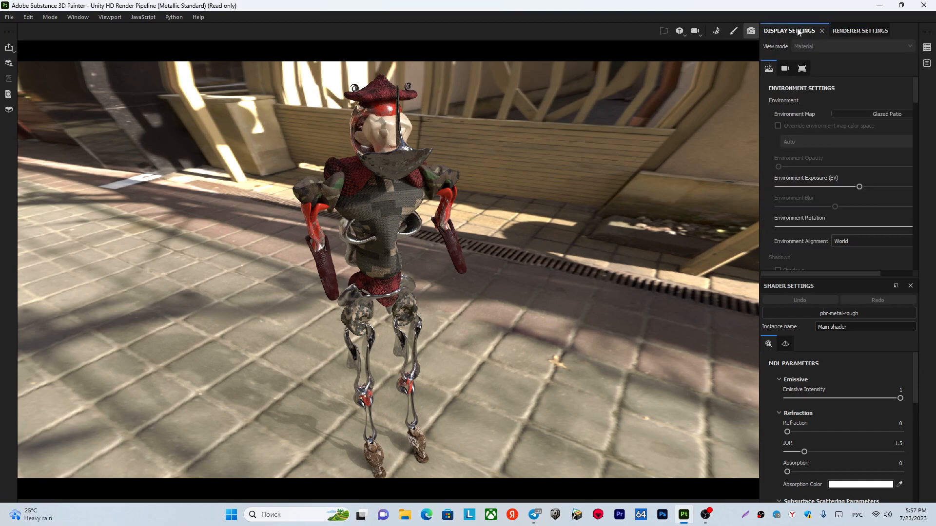
click(886, 113)
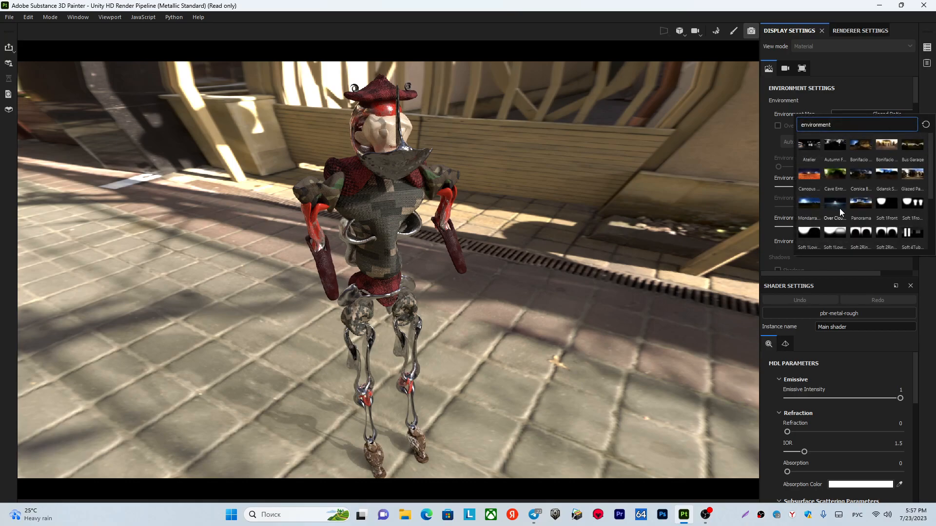
click(813, 207)
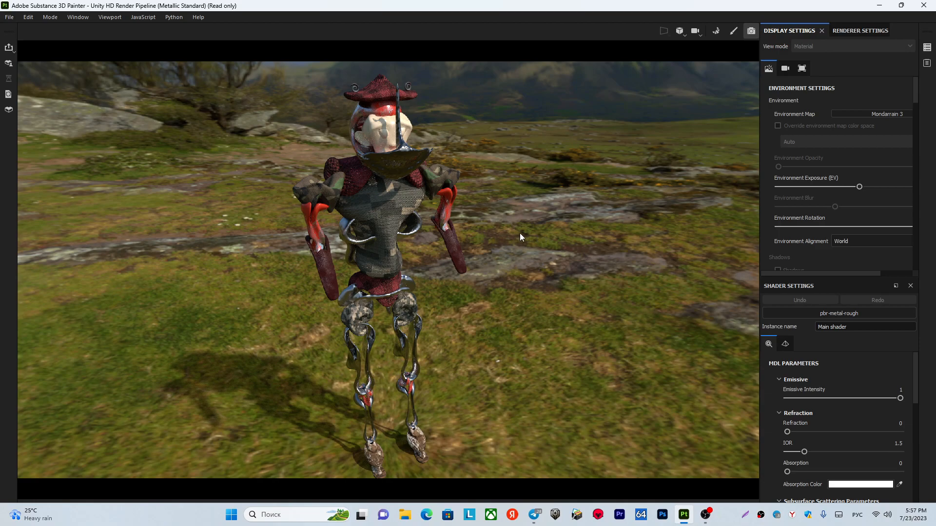
shift+right_drag(516, 236, 578, 240)
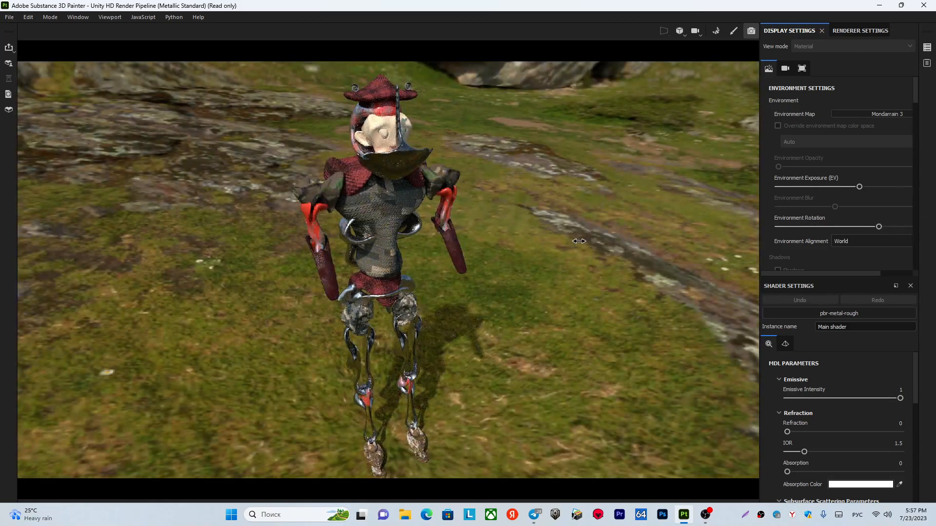
alt+drag(515, 255, 213, 256)
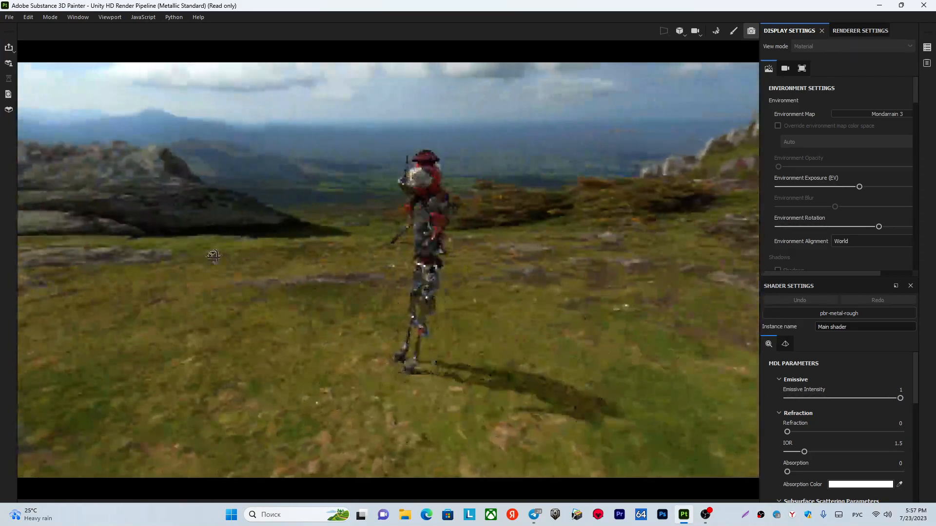
alt+drag(348, 255, 386, 260)
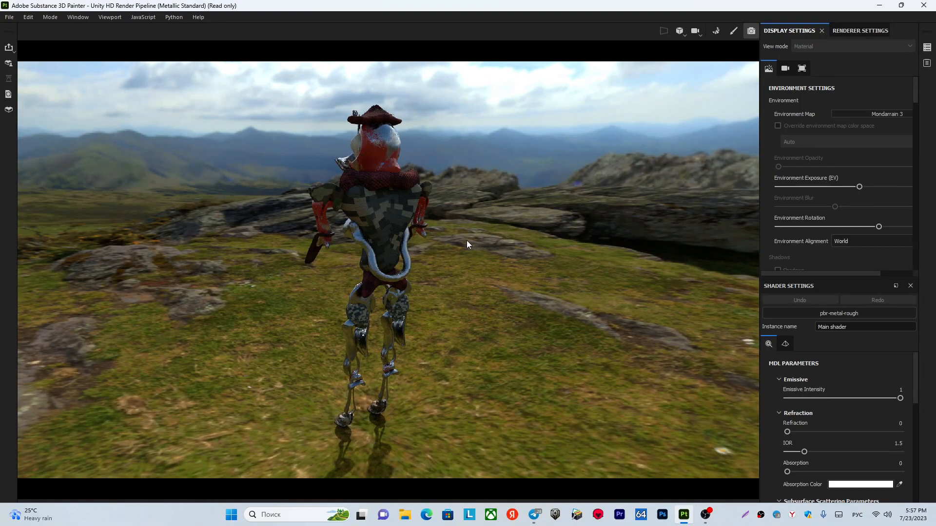
- Save the finished Mondarrain 3 render as a JPEG named 4 in the Human folder
click(856, 30)
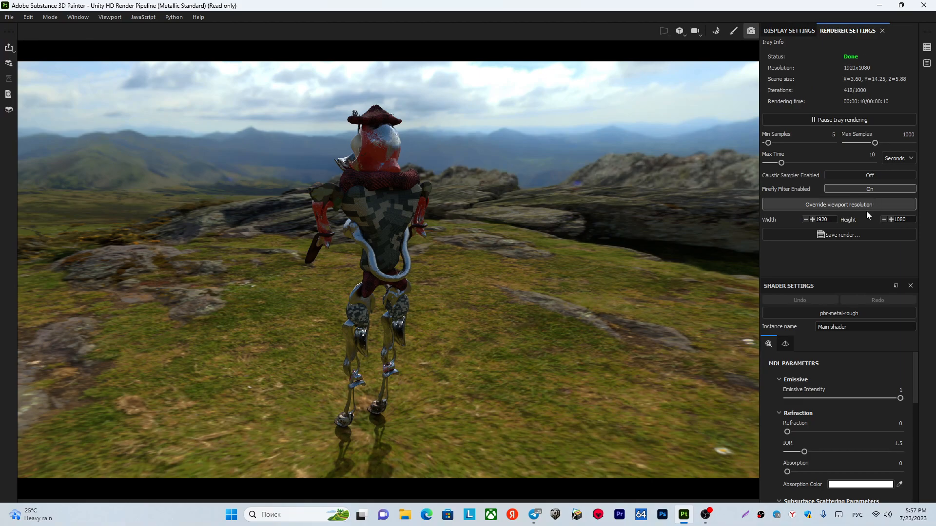
click(838, 235)
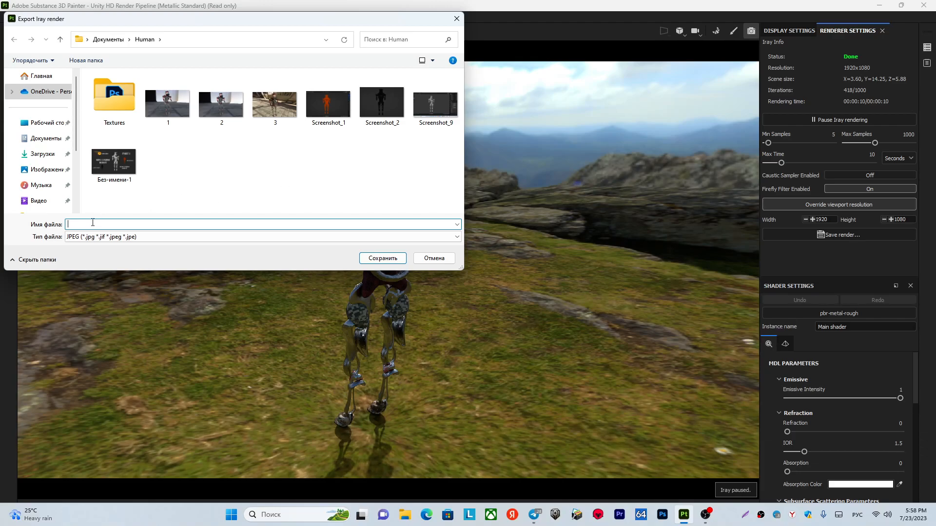
text(4)
click(375, 257)
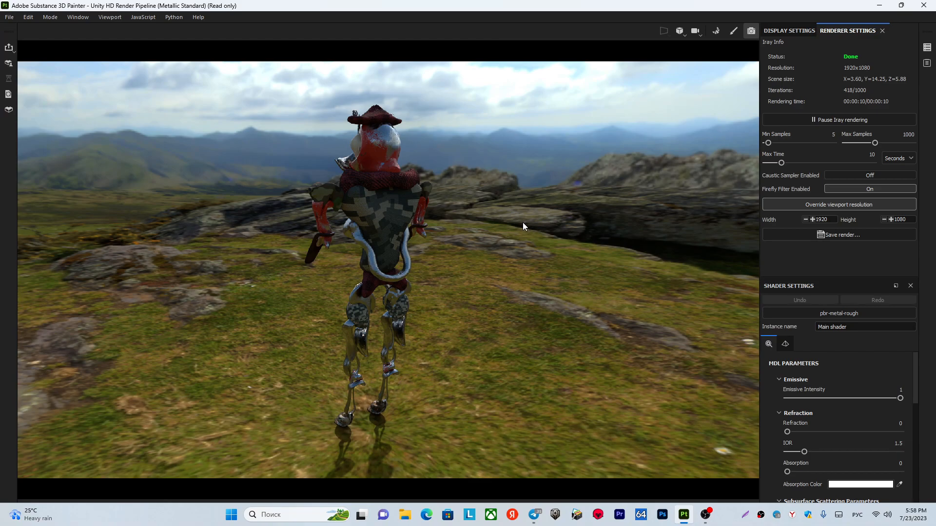
- Leave Iray for painting mode, show only the Base color channel, and enlarge the 3D view around the whole character
alt+drag(297, 271, 542, 295)
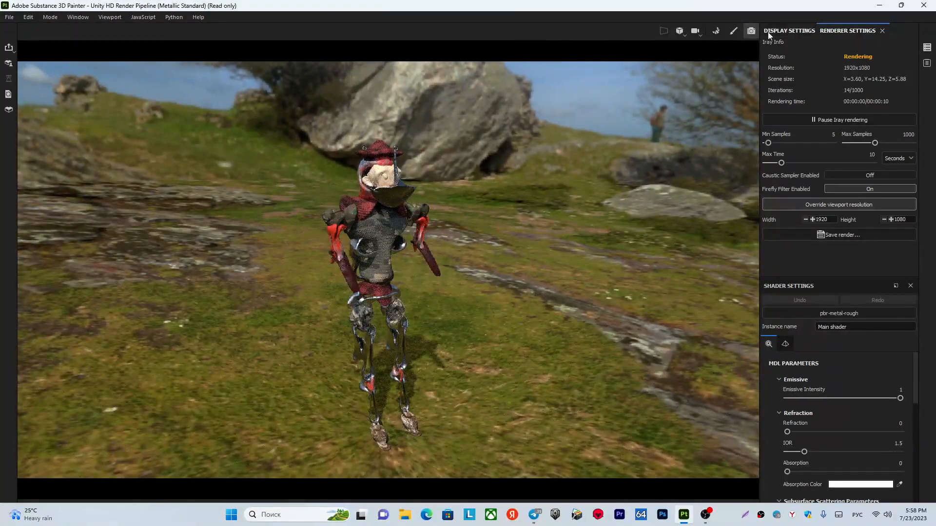
click(734, 32)
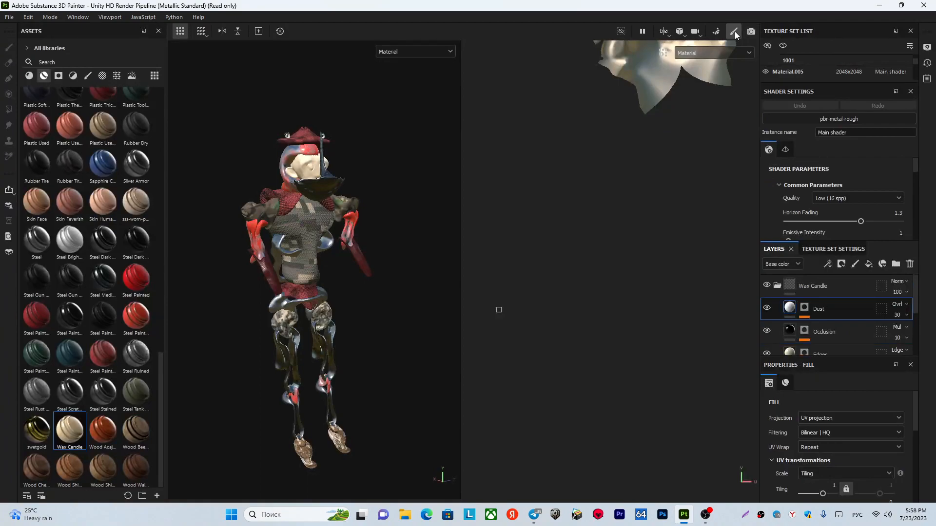
click(398, 51)
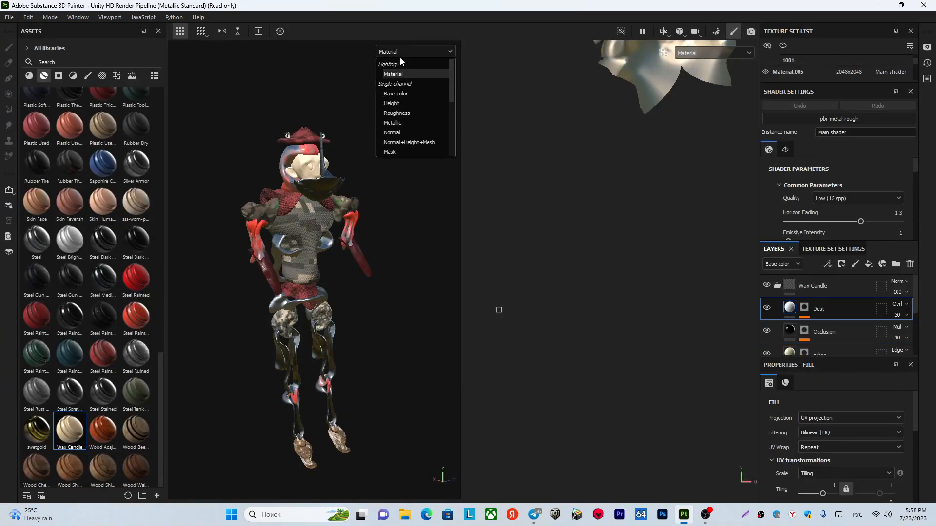
click(405, 96)
alt+drag(410, 201, 329, 212)
drag(460, 212, 752, 213)
alt+drag(457, 285, 440, 274)
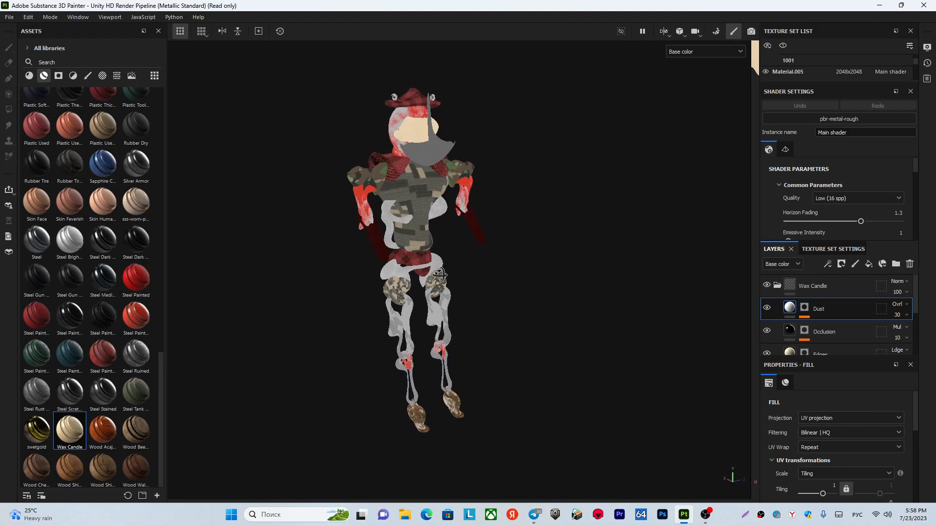
- Capture the full program window in Base color view with Lightshot and save it as a JPEG in the Human folder
click(761, 516)
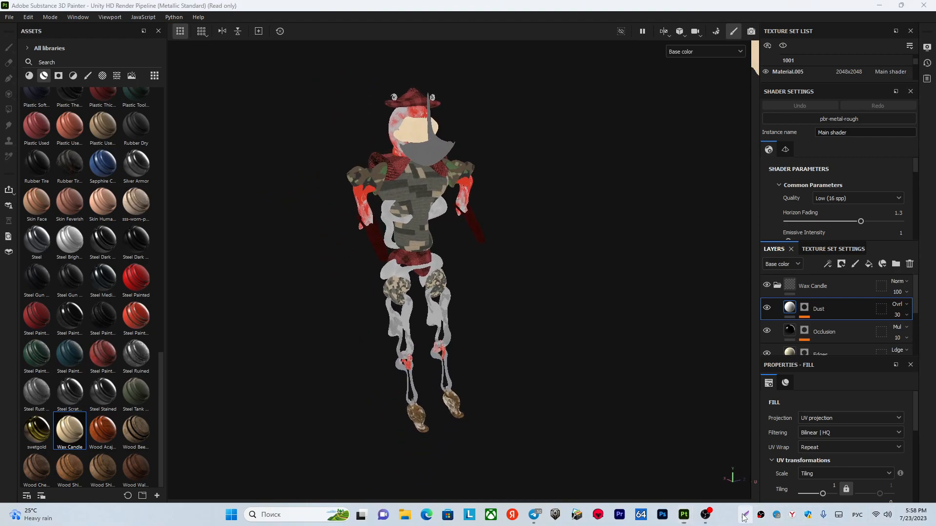
drag(0, 0, 935, 501)
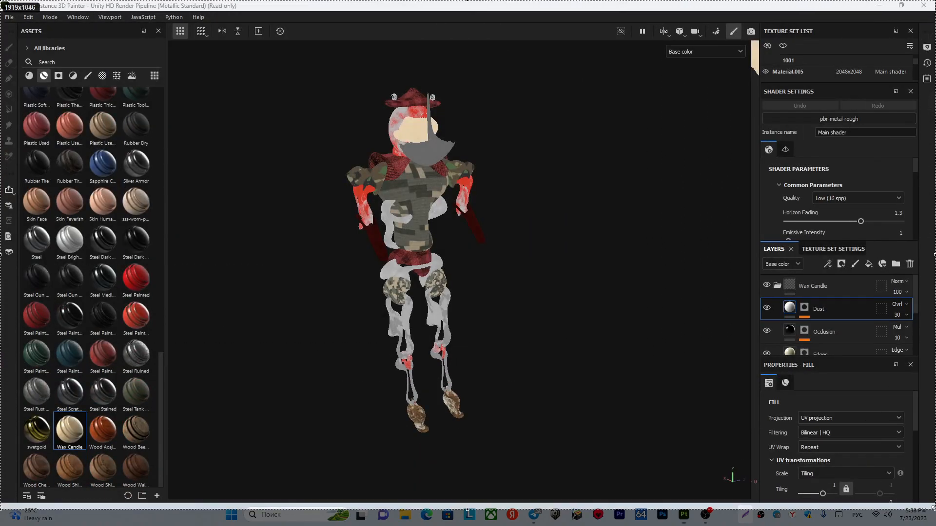
click(912, 512)
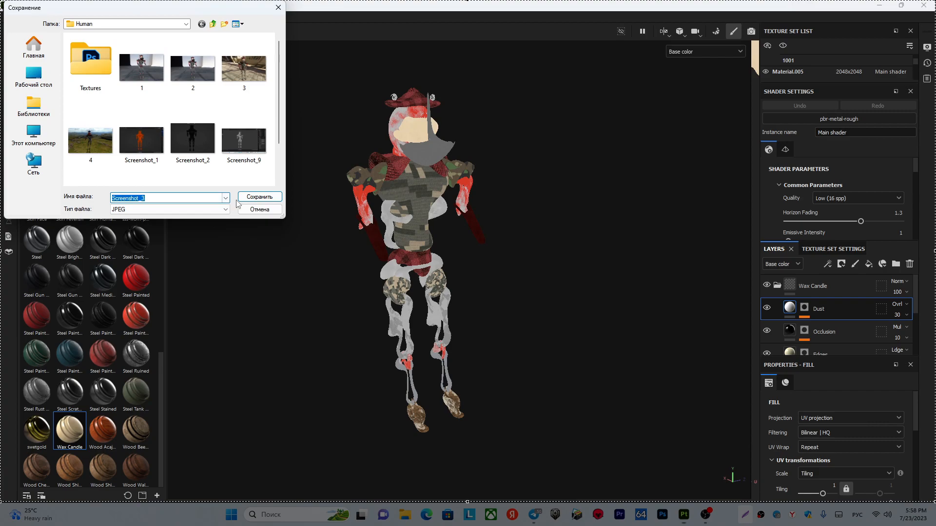
click(259, 196)
- Show the Height channel on the character and save a full-screen Lightshot capture of it under the suggested file name
click(707, 54)
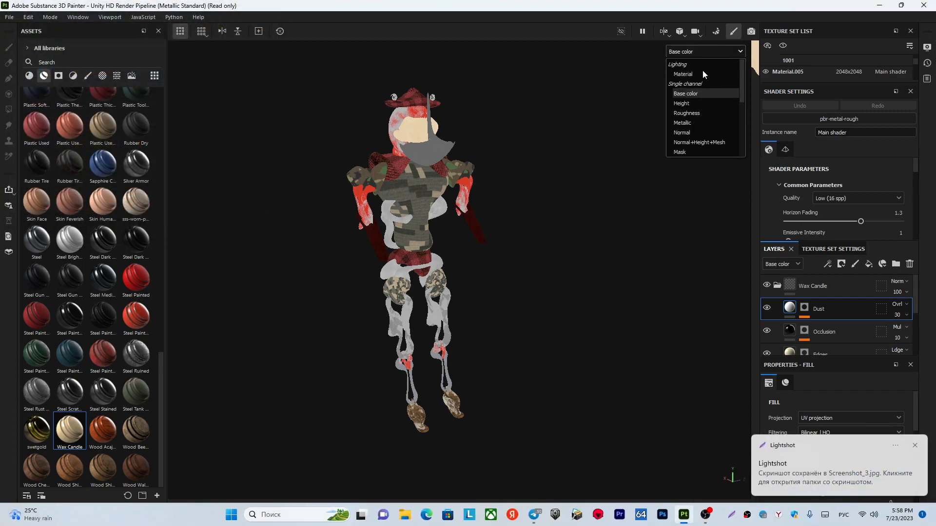
click(691, 108)
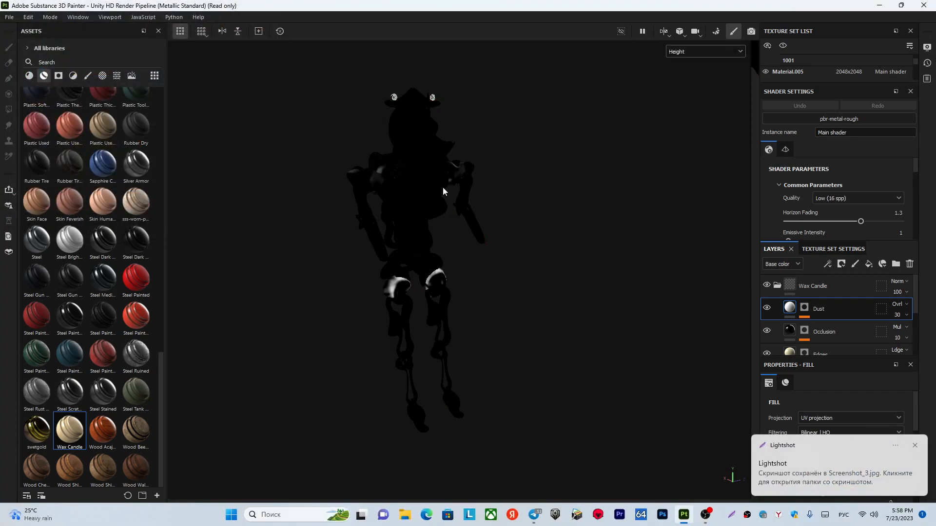
click(914, 446)
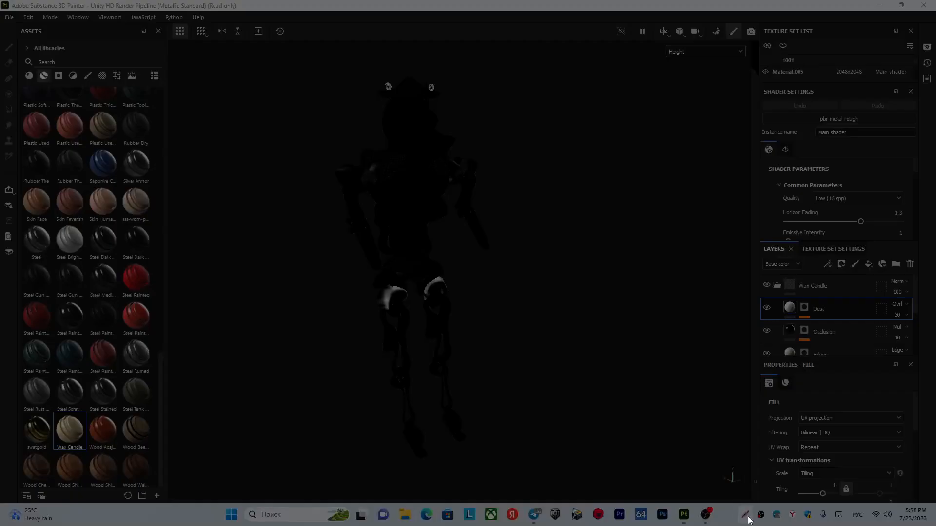
click(747, 517)
drag(1, 0, 935, 525)
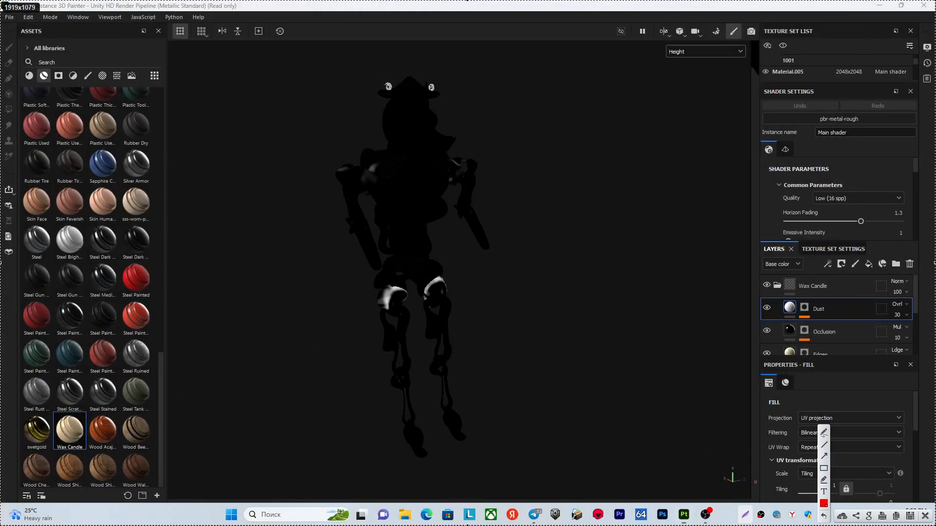
click(910, 516)
click(259, 197)
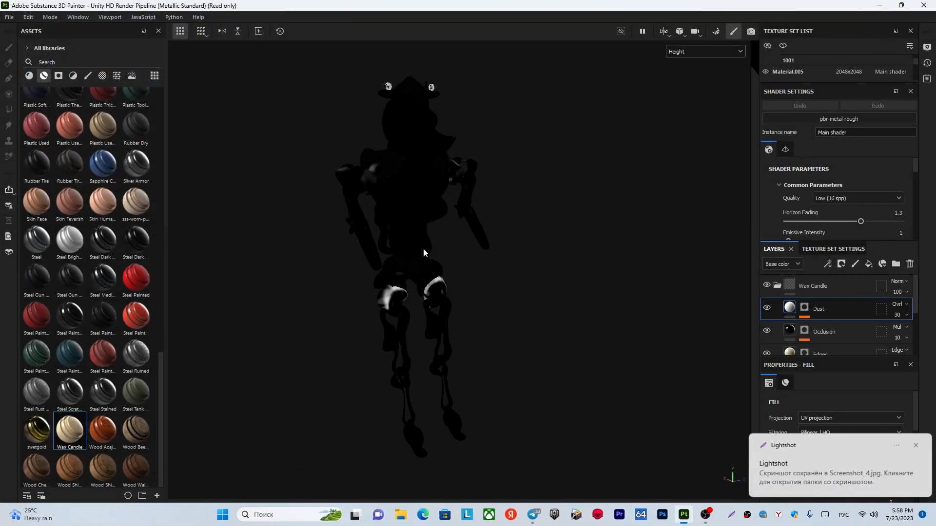
- Show the Roughness channel with the whole character in frame and save a full-screen Lightshot capture as a JPEG
click(697, 54)
click(695, 116)
mouse_move(445, 276)
alt+mouse_down()
mouse_move(345, 269)
mouse_move(457, 262)
alt+mouse_up()
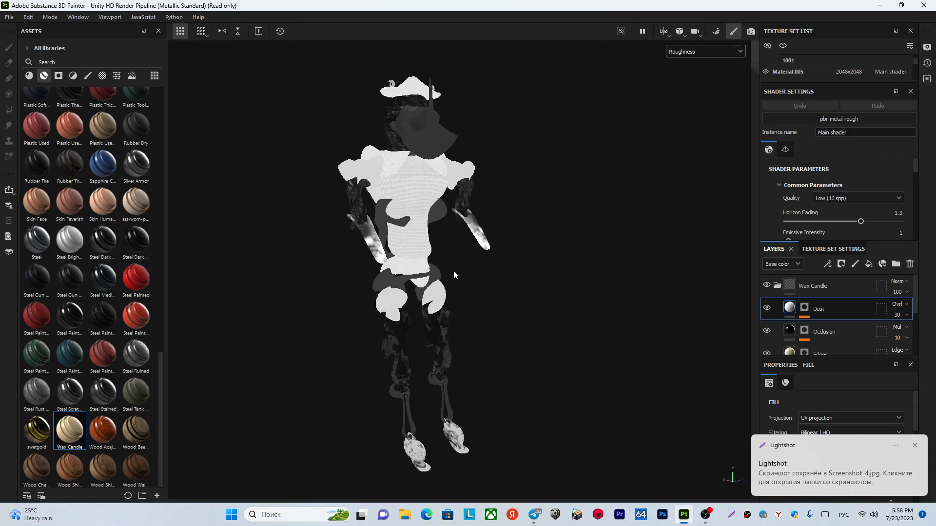
scroll(454, 274, down, 1)
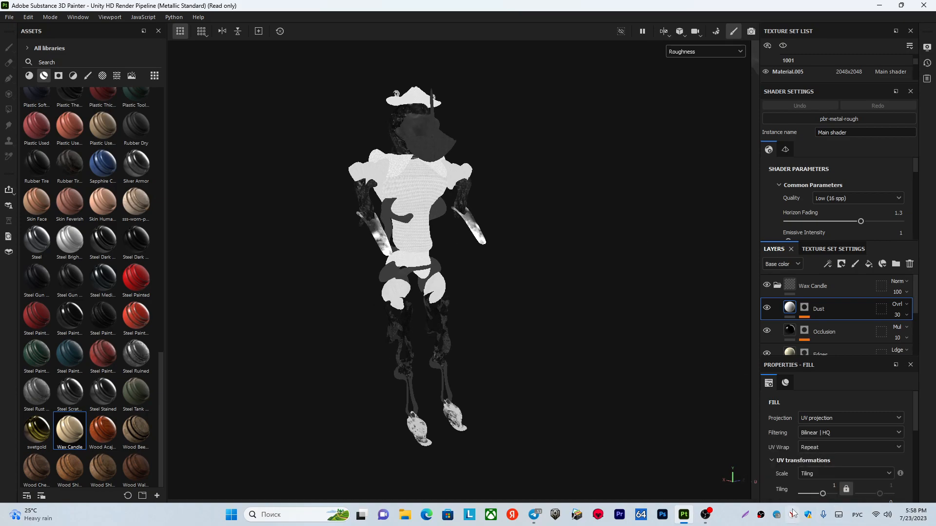
click(745, 514)
drag(1, 0, 935, 525)
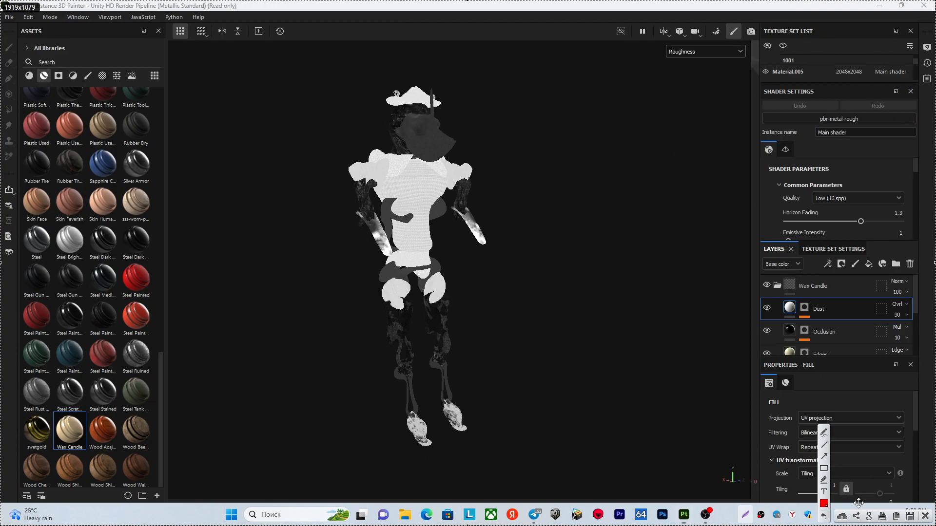
click(909, 515)
key(Return)
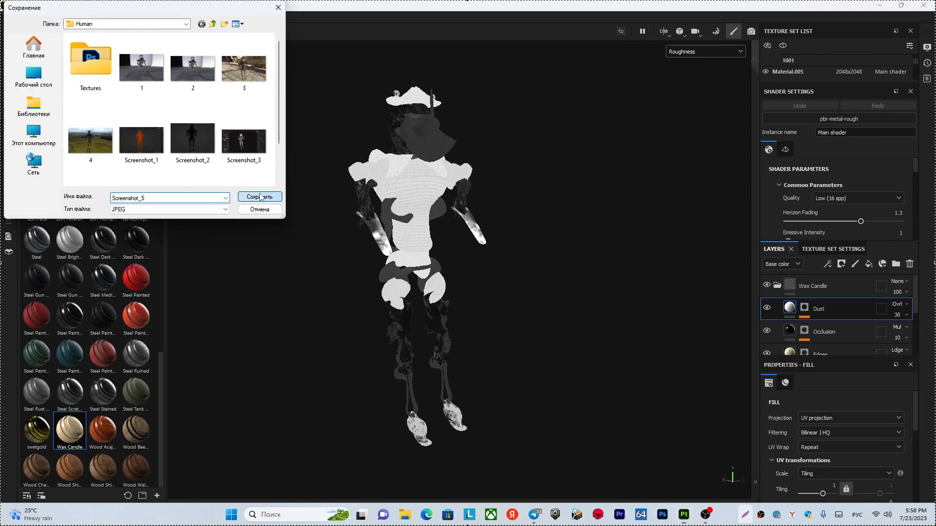
- Show the Metallic channel and save a full-screen Lightshot capture of the character as a JPEG in the Human folder
click(694, 52)
click(696, 126)
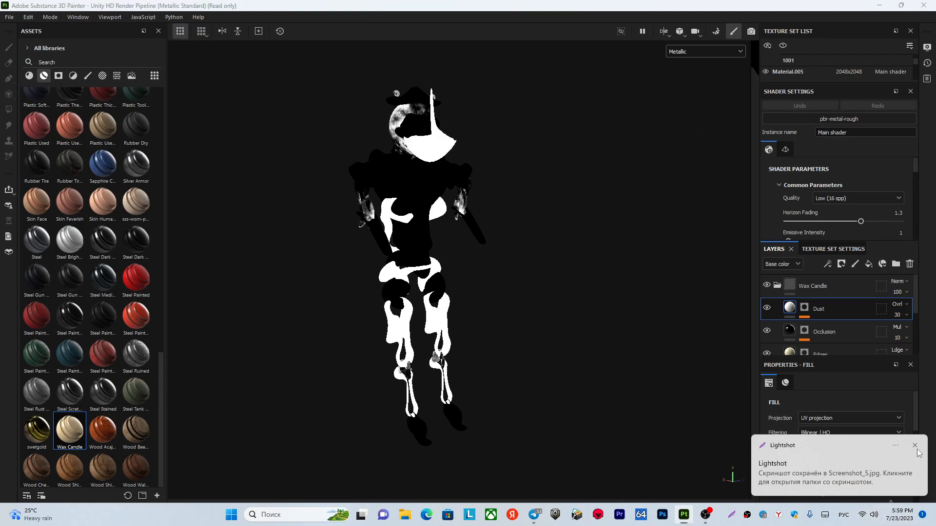
click(745, 514)
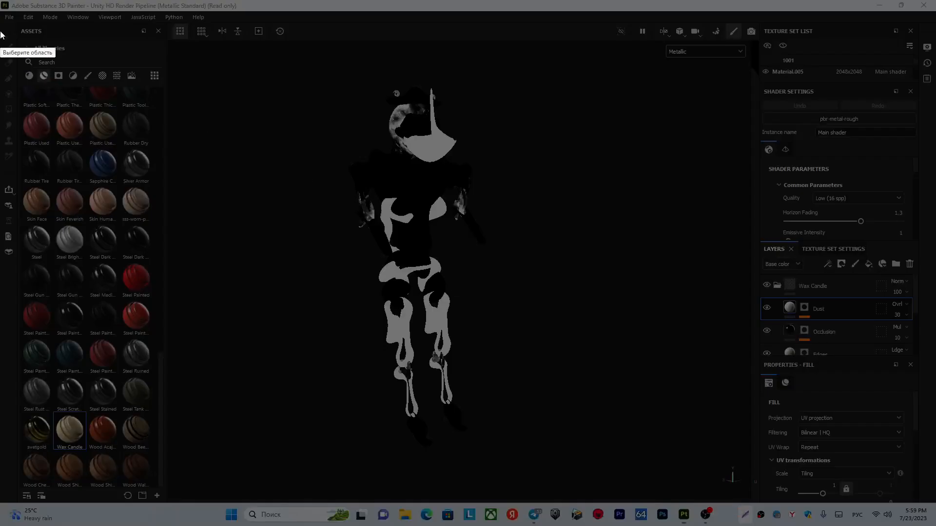
drag(0, 0, 935, 525)
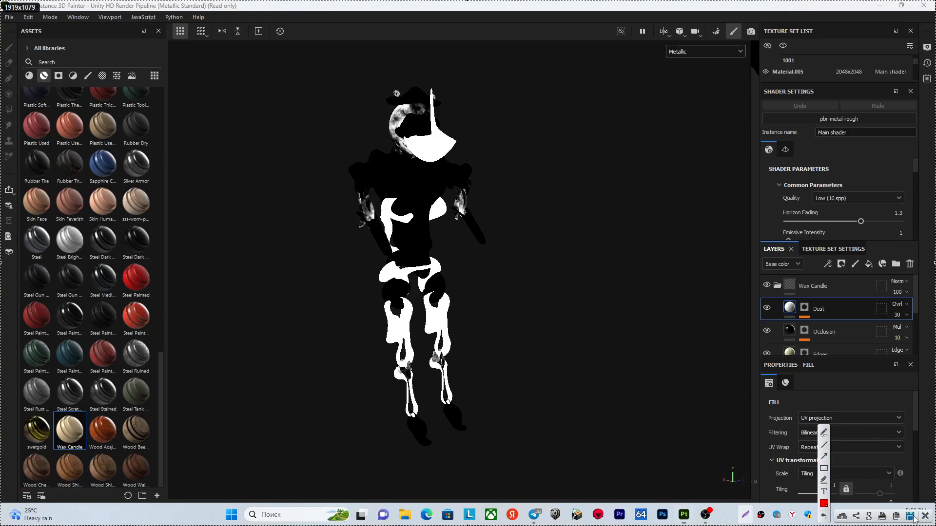
click(909, 516)
click(254, 197)
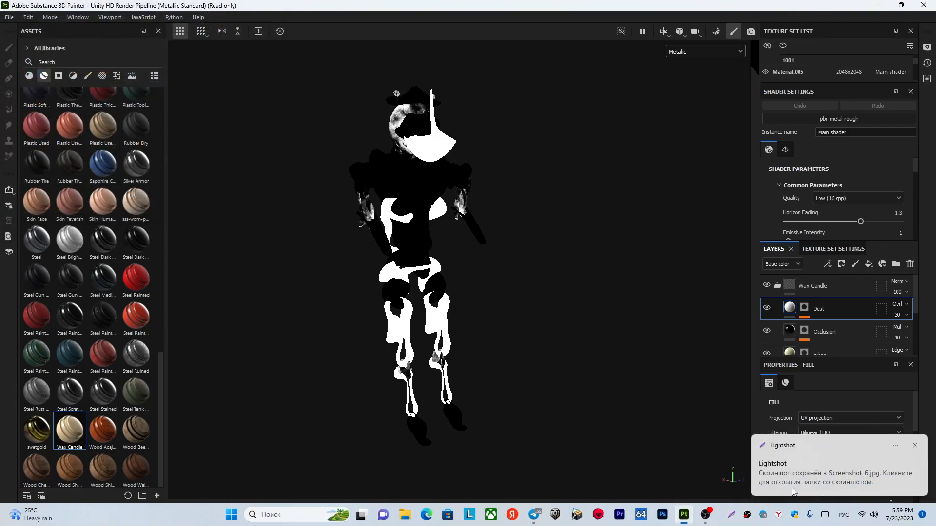
click(914, 446)
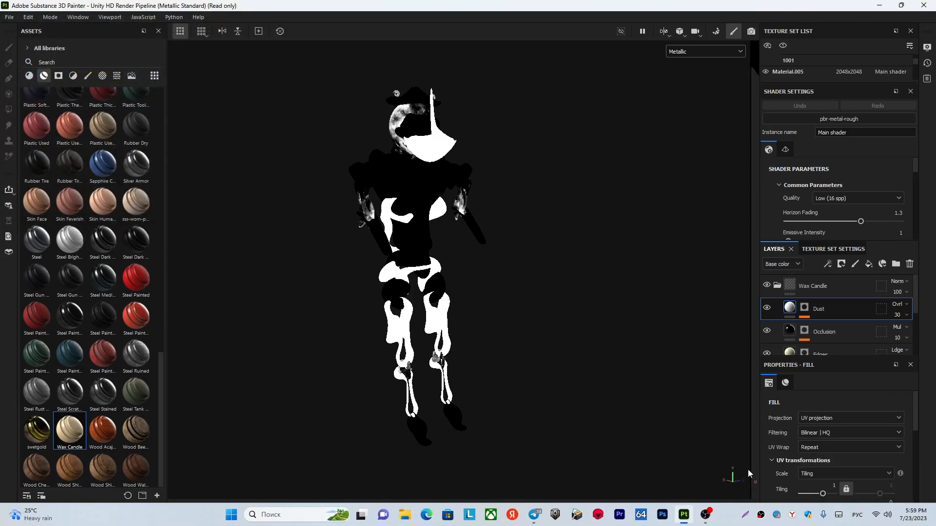
- Show the Normal channel alone and examine it on the character from the front
click(682, 53)
click(697, 131)
alt+drag(522, 234, 443, 236)
- Show the combined Normal+Height+Mesh channel on the character and save a full-screen Lightshot capture as a JPEG
click(708, 52)
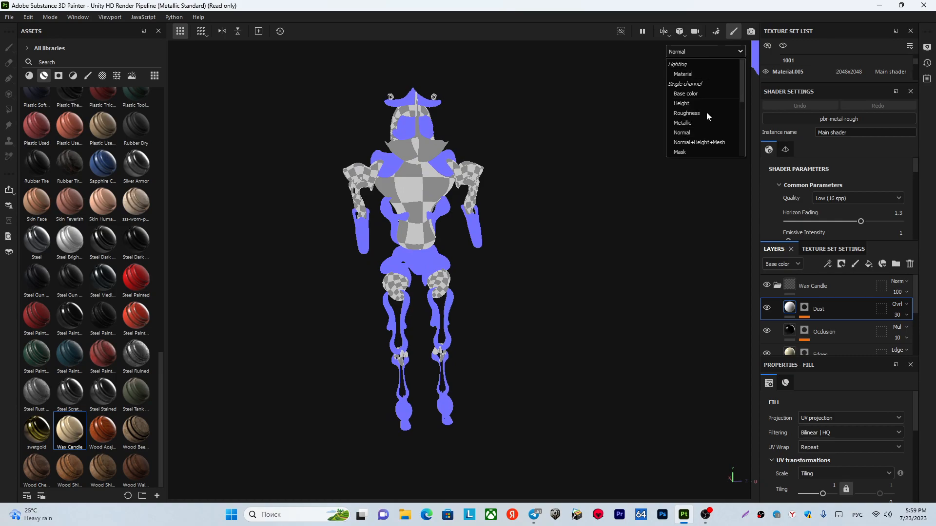
click(699, 142)
alt+drag(418, 191, 467, 232)
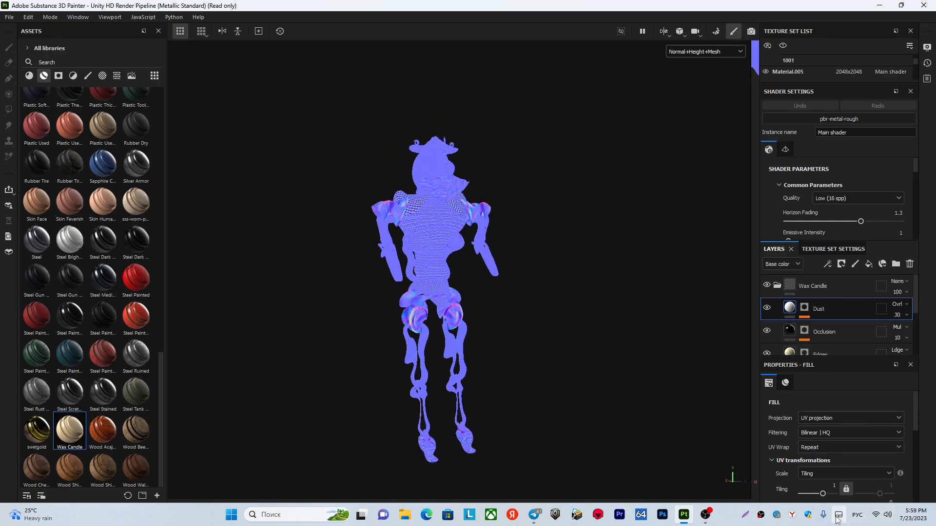
click(748, 516)
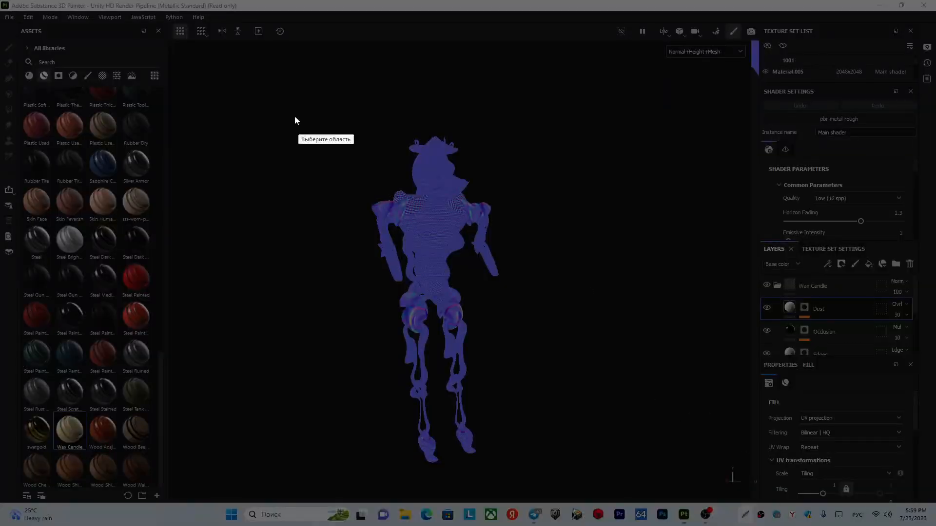
drag(0, 0, 935, 525)
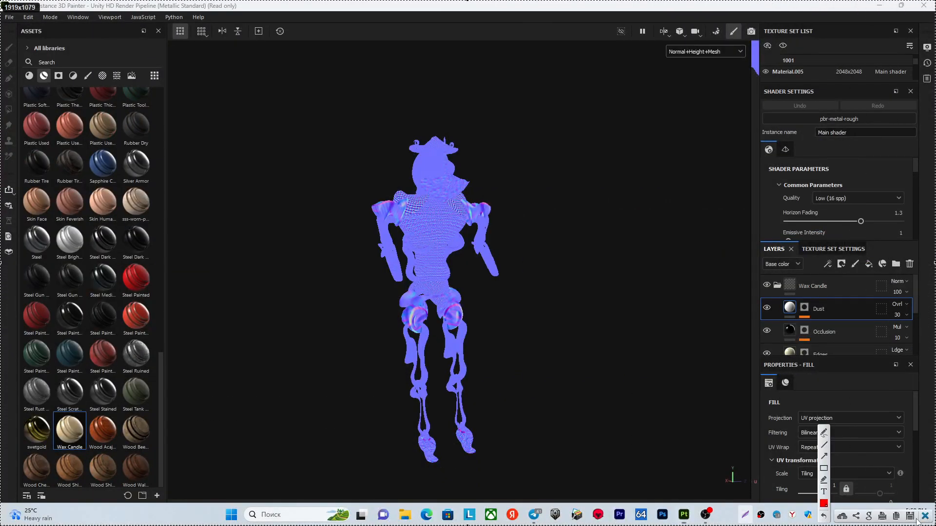
click(913, 518)
click(240, 197)
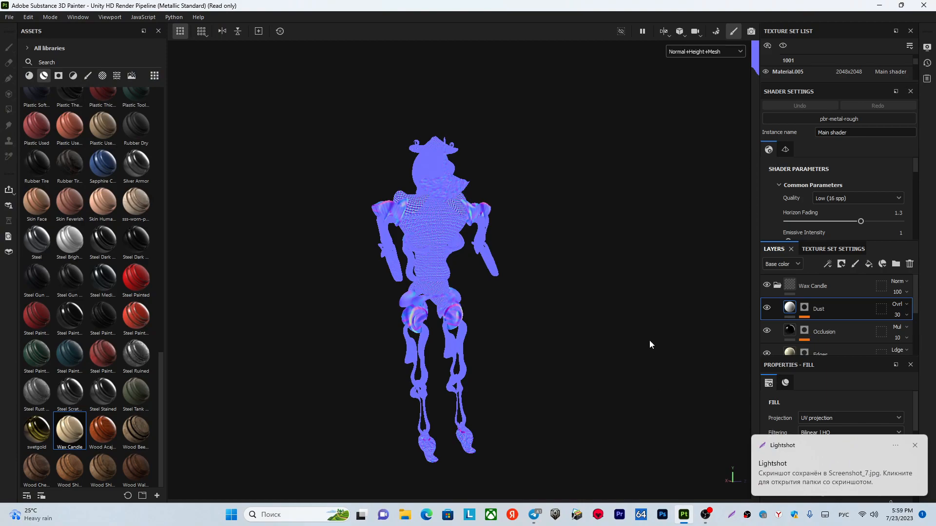
- Show the Mask view on the character and save a full-screen Lightshot capture of it under the suggested file name
click(703, 52)
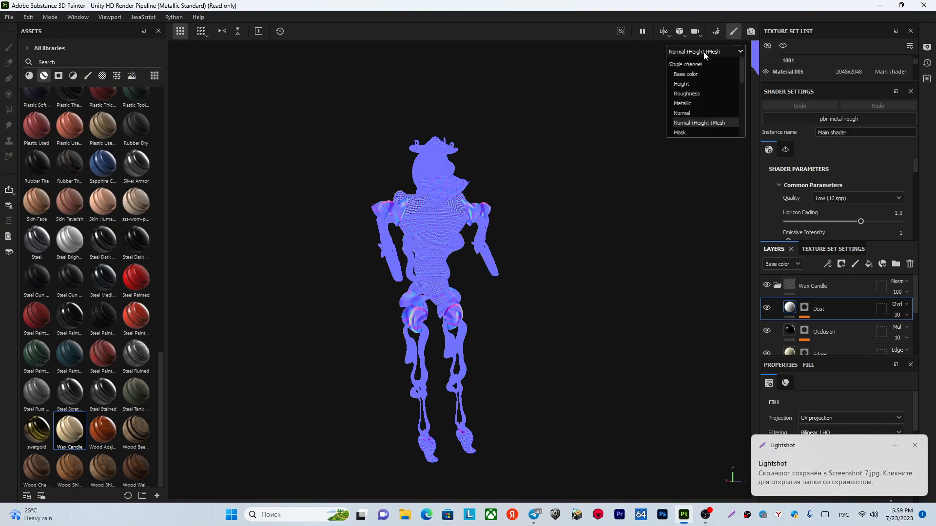
click(688, 149)
alt+drag(527, 217, 492, 240)
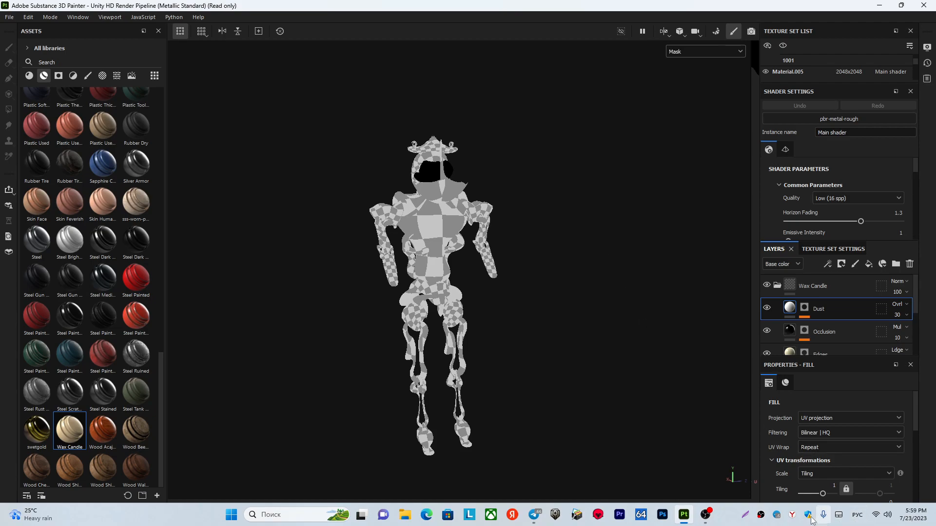
click(746, 514)
drag(0, 0, 935, 525)
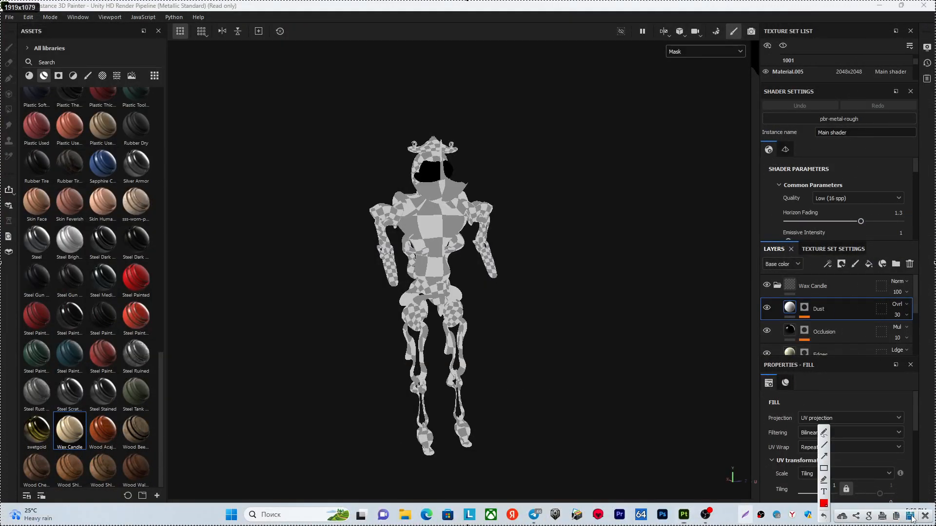
click(909, 516)
key(Return)
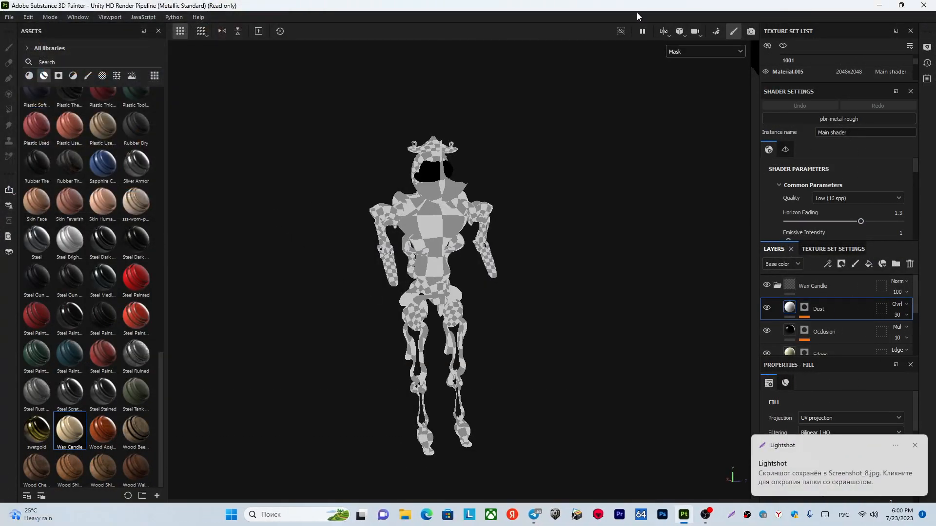
- Return the 3D view to full Material shading and frame the character closer from an angle
click(688, 52)
click(689, 51)
click(688, 52)
click(684, 74)
mouse_move(452, 240)
alt+mouse_down()
mouse_move(521, 240)
mouse_move(520, 195)
mouse_move(453, 192)
mouse_move(471, 244)
mouse_move(449, 244)
alt+mouse_up()
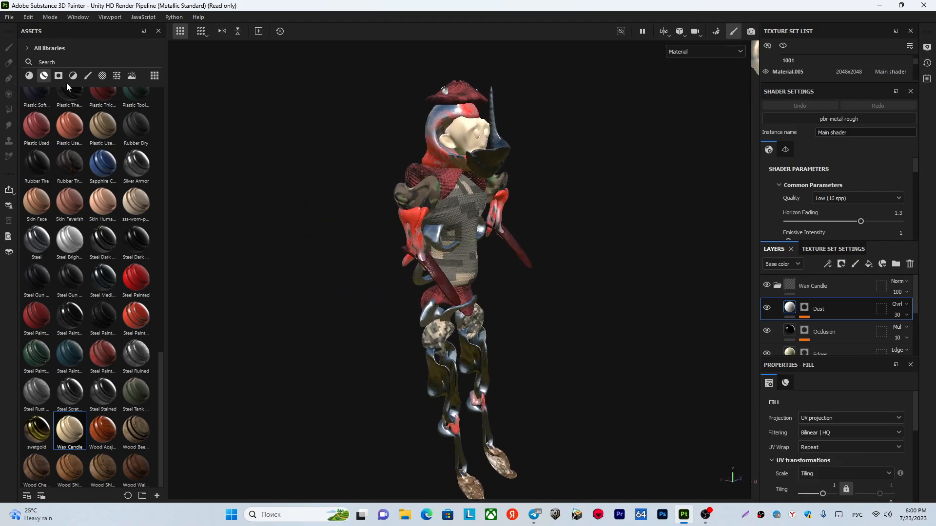
- Pick the Broken Glass brush and add a new paint layer above the Wax Candle folder
click(88, 76)
click(136, 161)
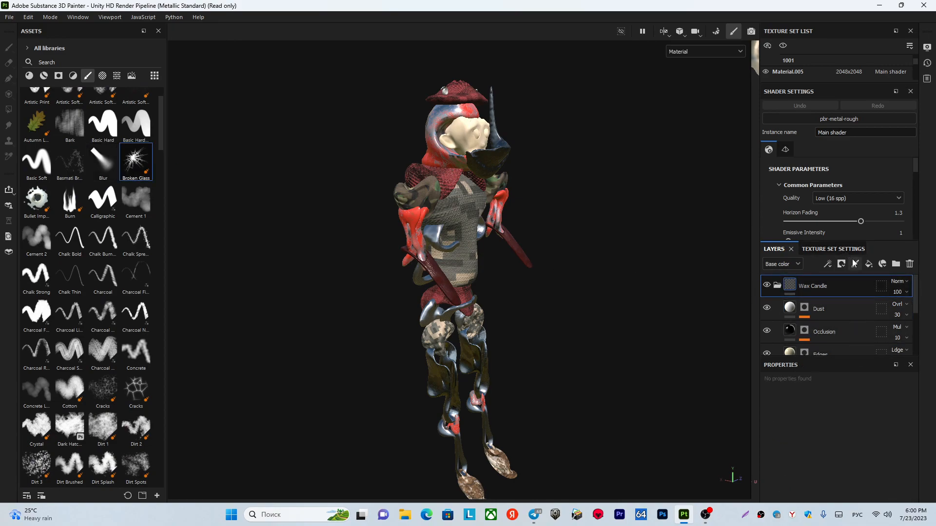
click(840, 264)
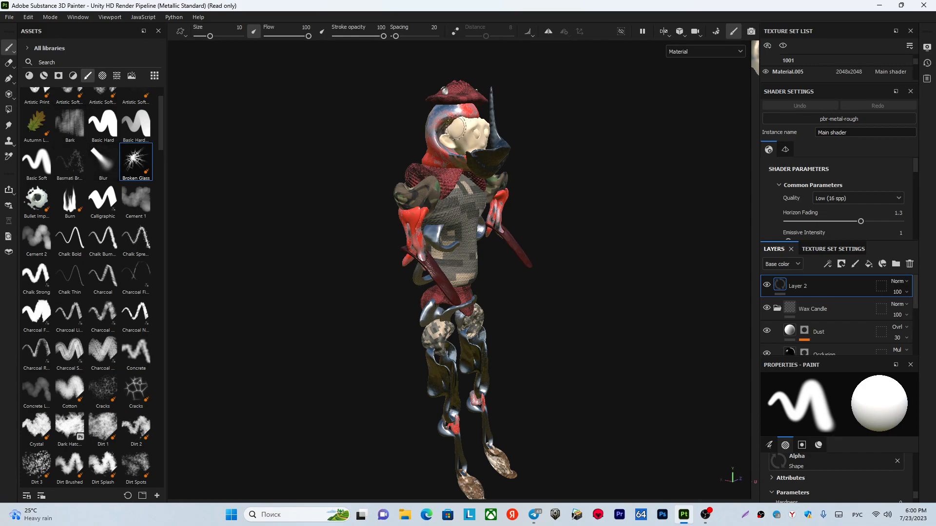
- Frame the character's head closely from below and switch the paint brush to Bark
alt+middle_drag(464, 190, 459, 282)
scroll(502, 264, down, 3)
alt+drag(502, 263, 373, 267)
alt+middle_drag(430, 290, 420, 225)
scroll(422, 226, up, 3)
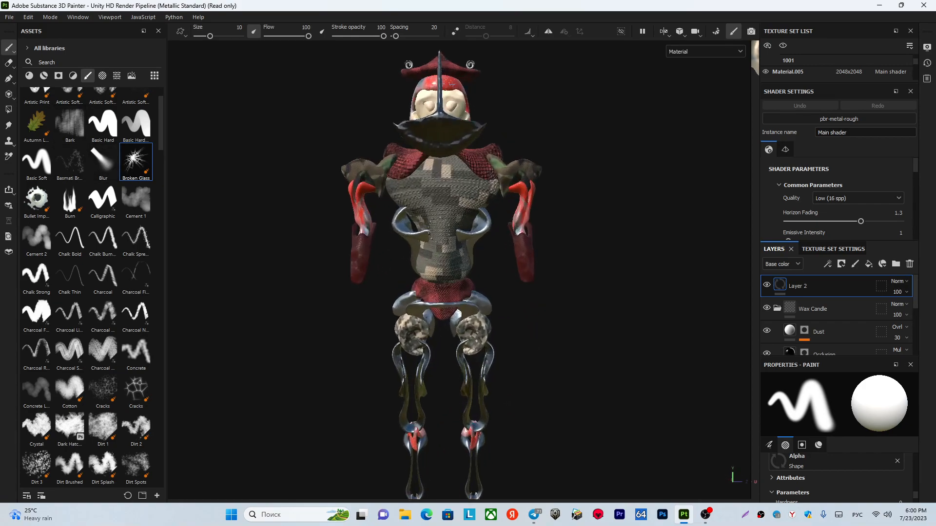
alt+middle_drag(429, 158, 431, 327)
scroll(433, 326, up, 3)
scroll(433, 327, up, 2)
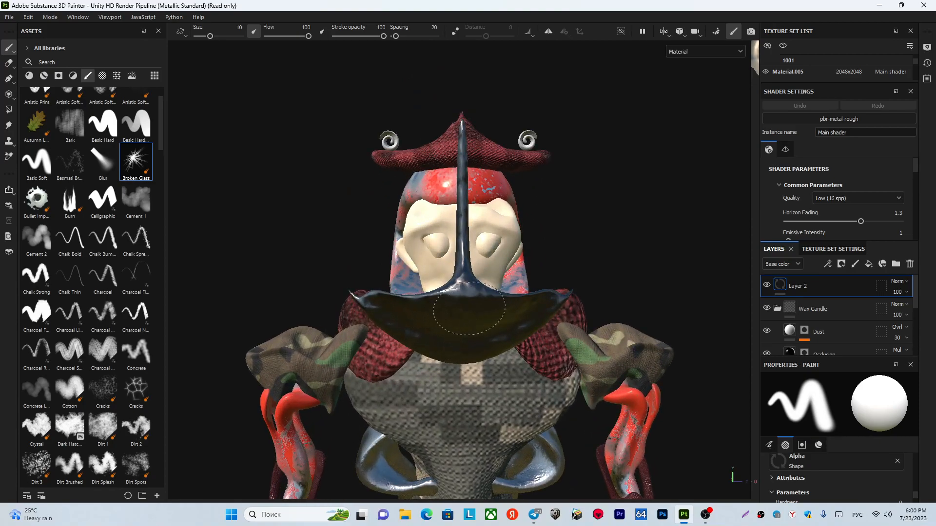
alt+drag(445, 333, 478, 289)
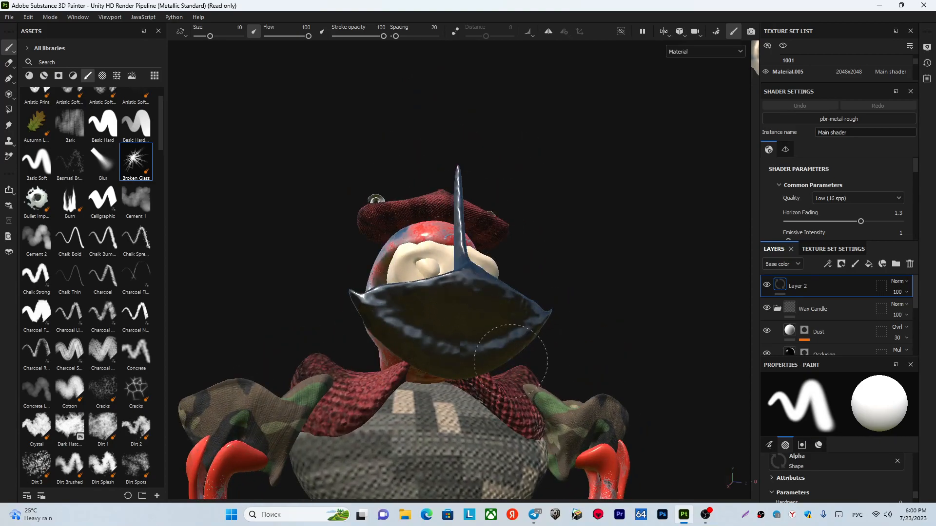
click(70, 161)
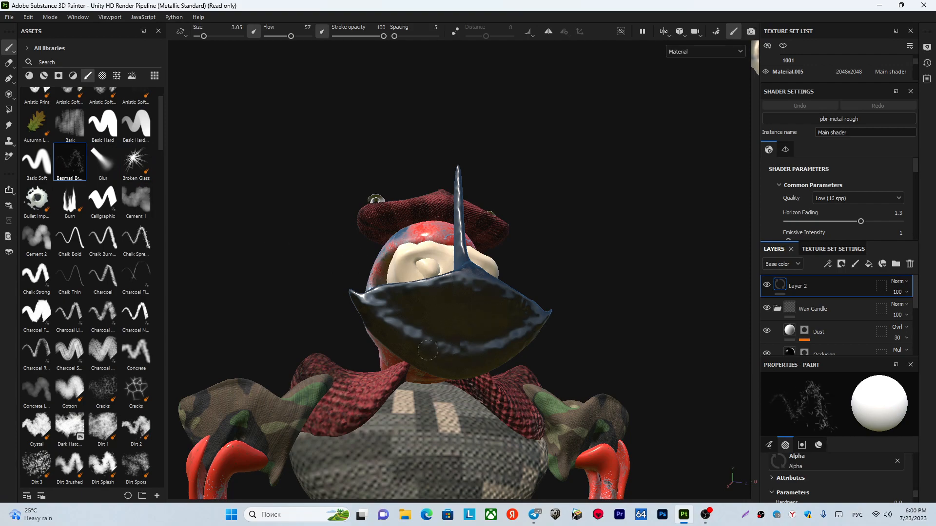
click(70, 124)
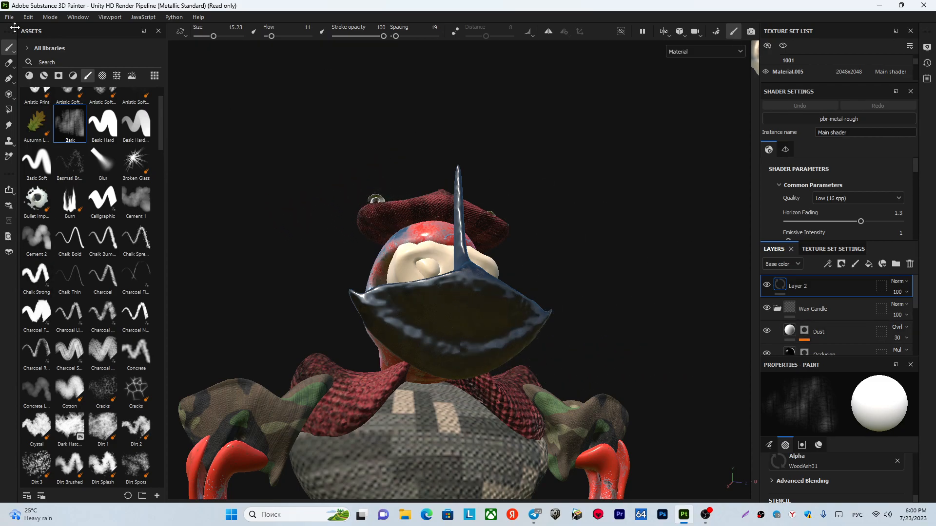
- Frame the whole character from the front and switch to Iray rendering
scroll(431, 205, down, 8)
alt+middle_drag(404, 207, 401, 101)
alt+drag(407, 126, 382, 193)
alt+middle_drag(382, 193, 397, 227)
scroll(396, 226, up, 1)
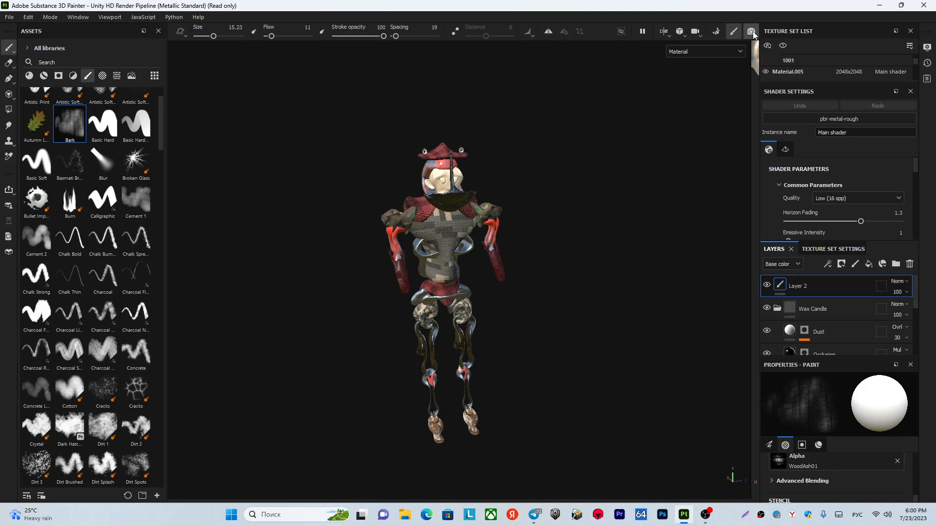
click(751, 31)
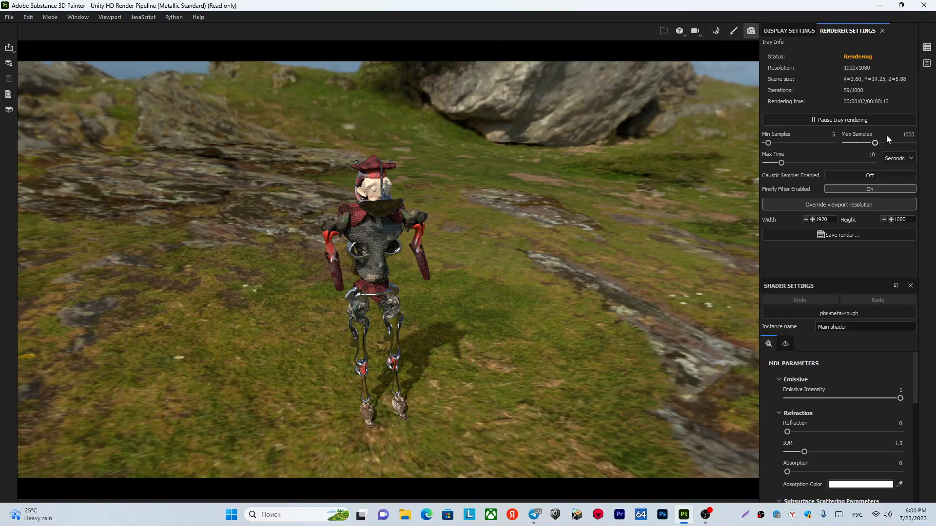
- Set the environment map to Bonifacio Street and frame the full character at a slight angle
click(785, 31)
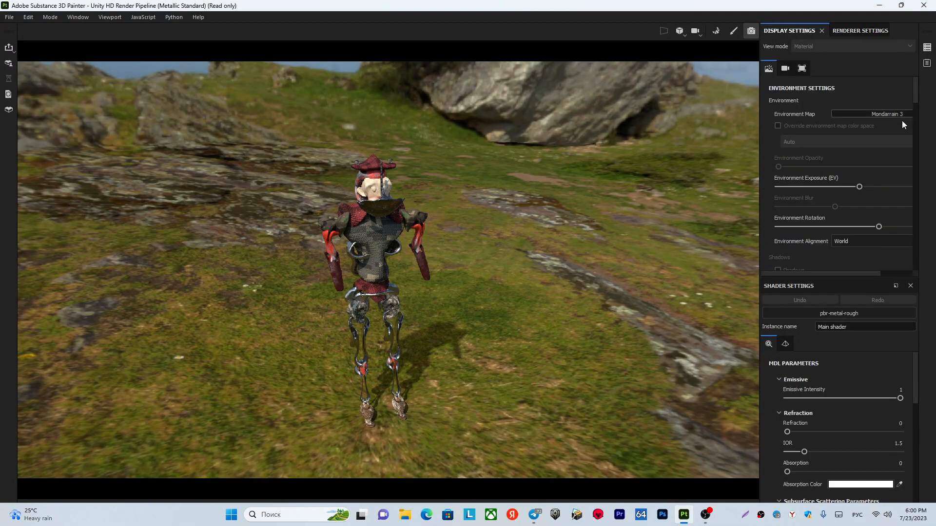
click(892, 115)
click(889, 142)
scroll(421, 294, up, 3)
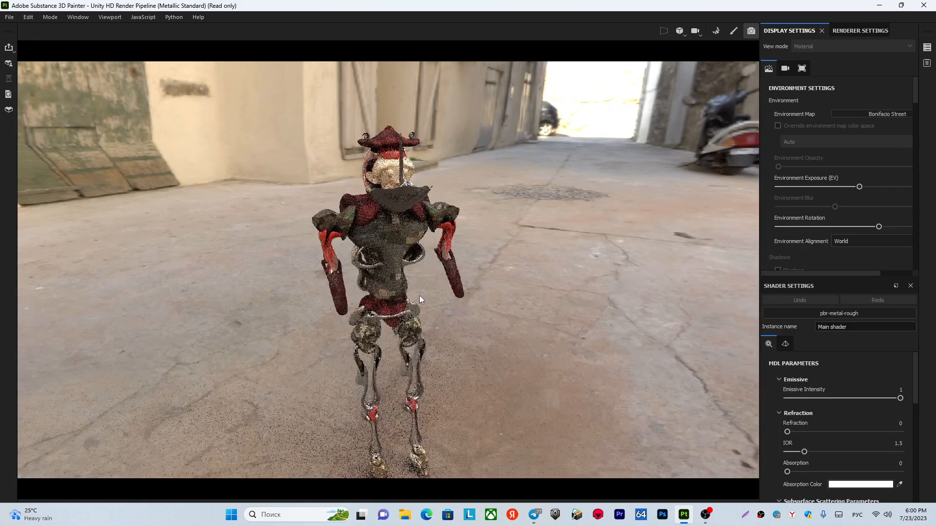
alt+middle_drag(415, 294, 393, 264)
alt+drag(393, 264, 431, 273)
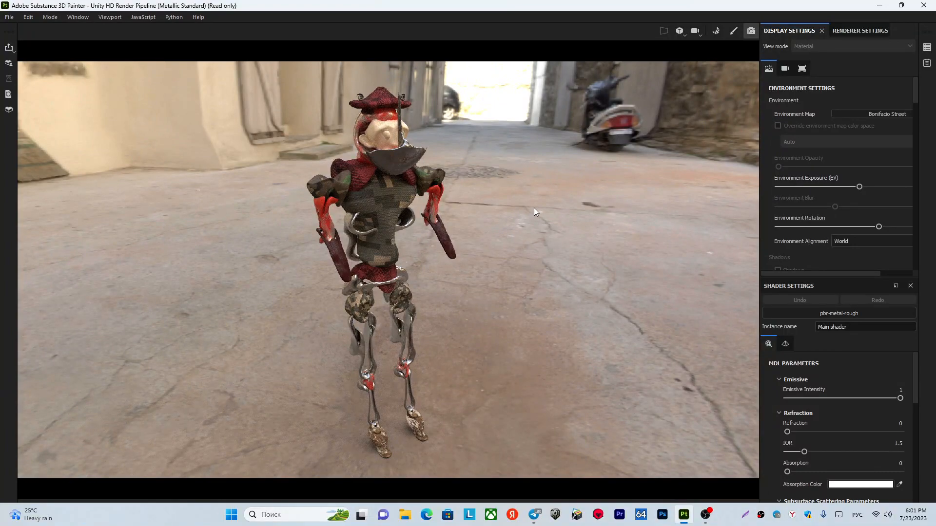
- Save the street Iray render as a JPEG named 5 in the Human folder
click(856, 32)
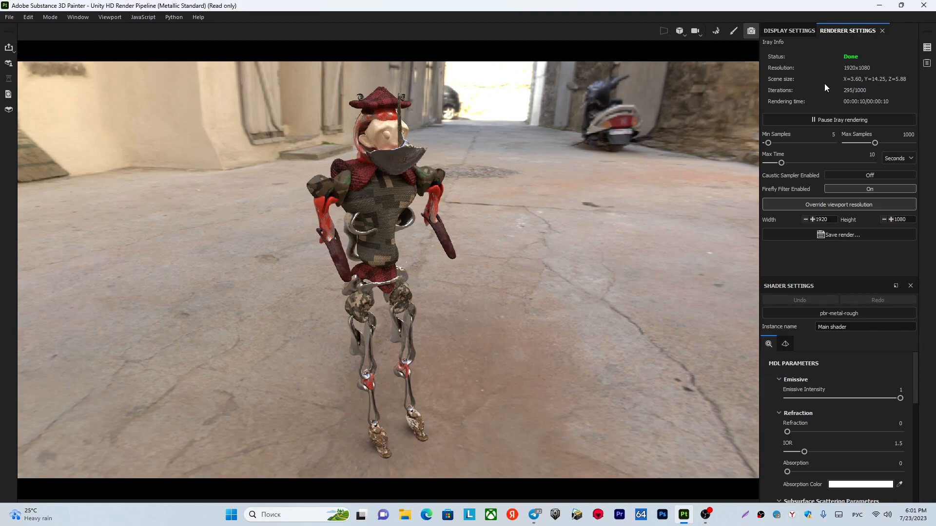
click(841, 236)
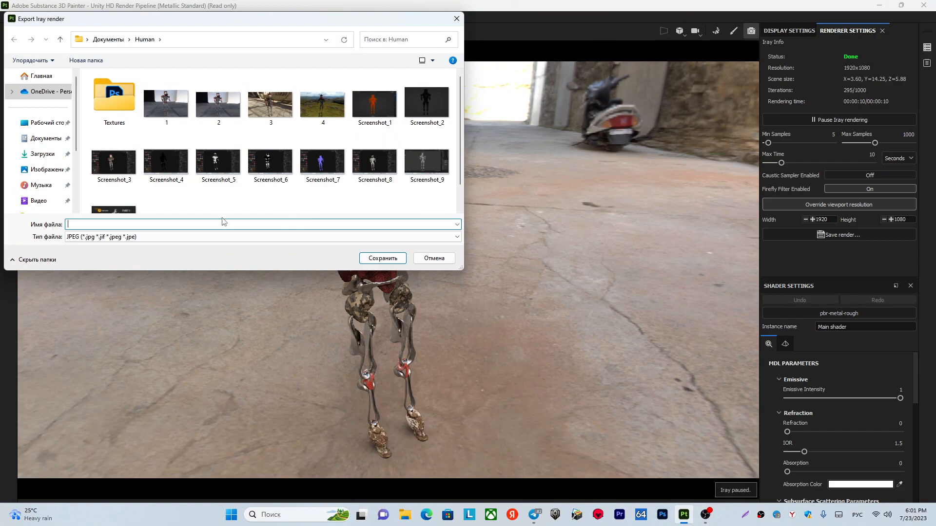
text(5)
click(375, 260)
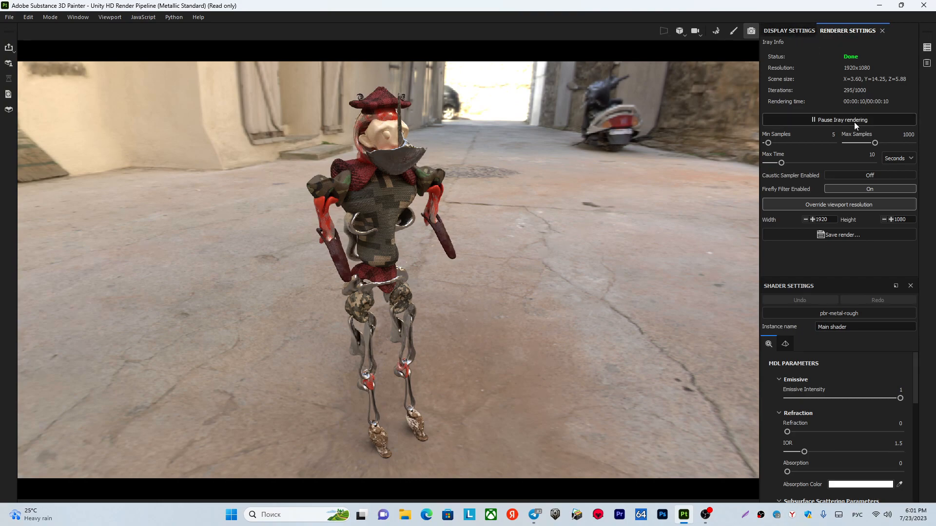
- Try the Cave Entry Forest environment map and rotate it around the character
click(804, 31)
click(893, 116)
click(842, 175)
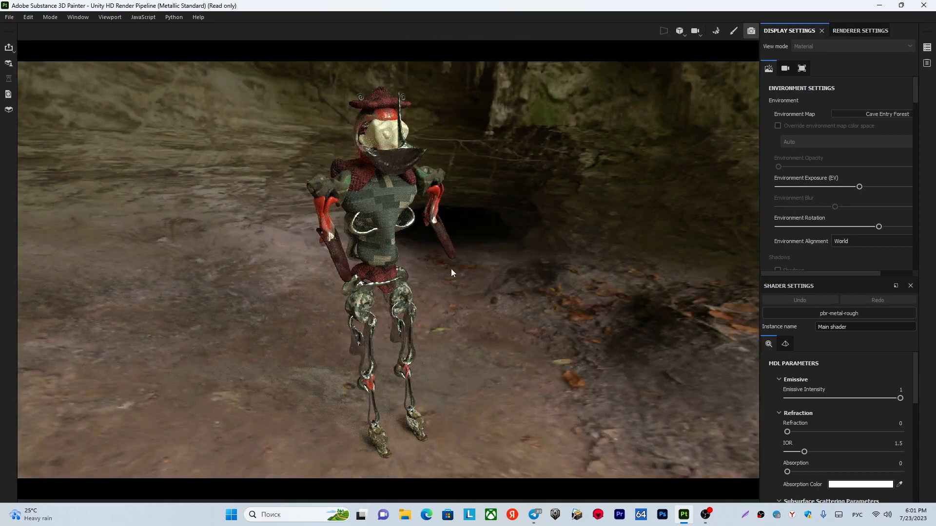
key(shift)
key(shift)
mouse_move(505, 265)
shift+right_down()
mouse_move(471, 263)
mouse_move(510, 264)
shift+right_up()
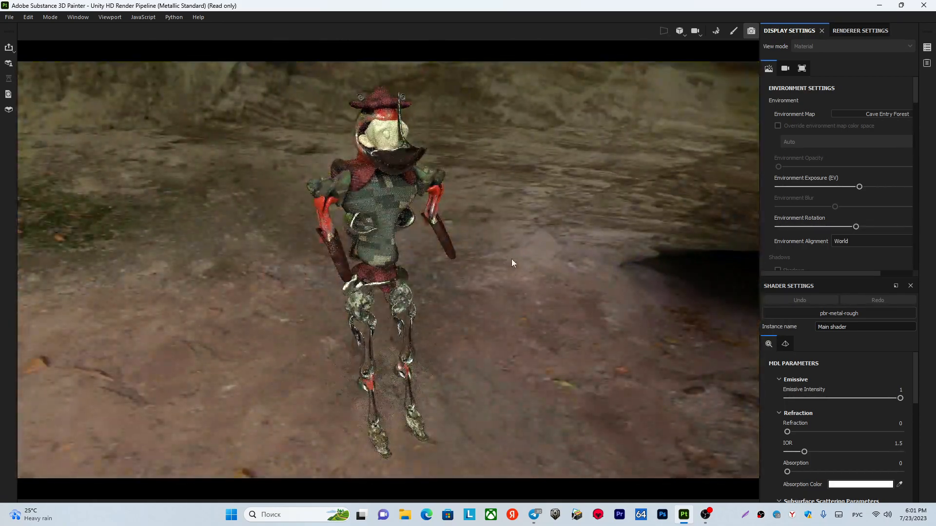
- Set the environment map to Autumn Forest and rotate it so the road runs away behind the character
click(882, 114)
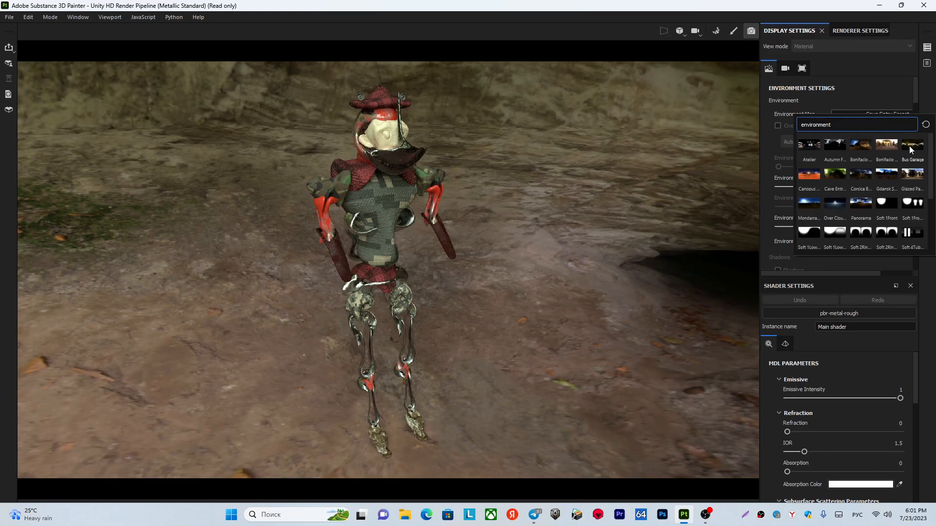
click(835, 145)
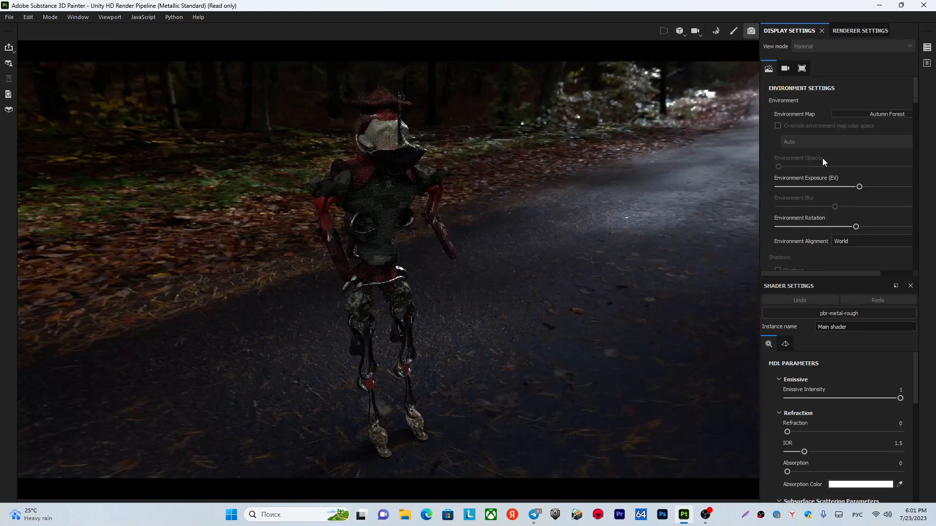
shift+right_drag(458, 200, 517, 193)
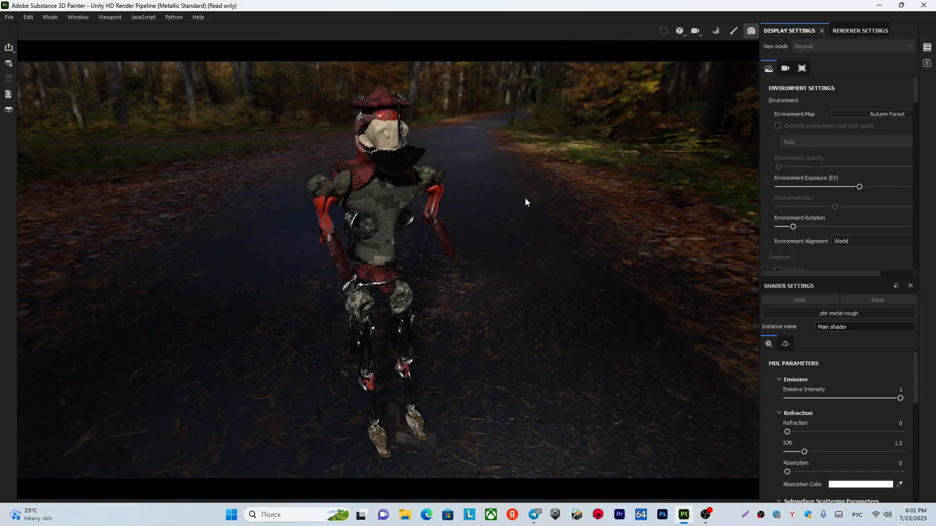
- Raise the environment exposure slightly and rotate the forest so the leaf-covered roadside lies behind the character
mouse_move(901, 400)
mouse_down()
mouse_move(830, 398)
mouse_move(907, 398)
mouse_up()
drag(860, 187, 867, 187)
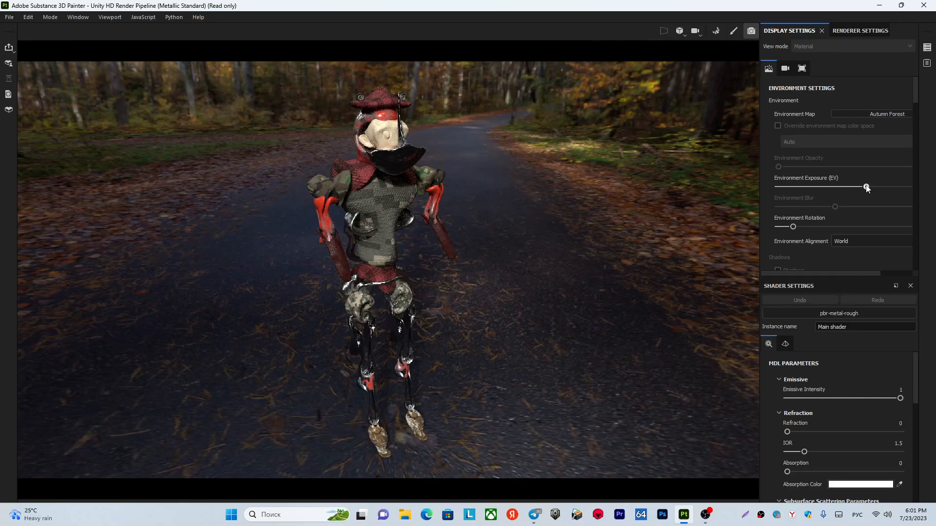
shift+right_drag(479, 216, 495, 217)
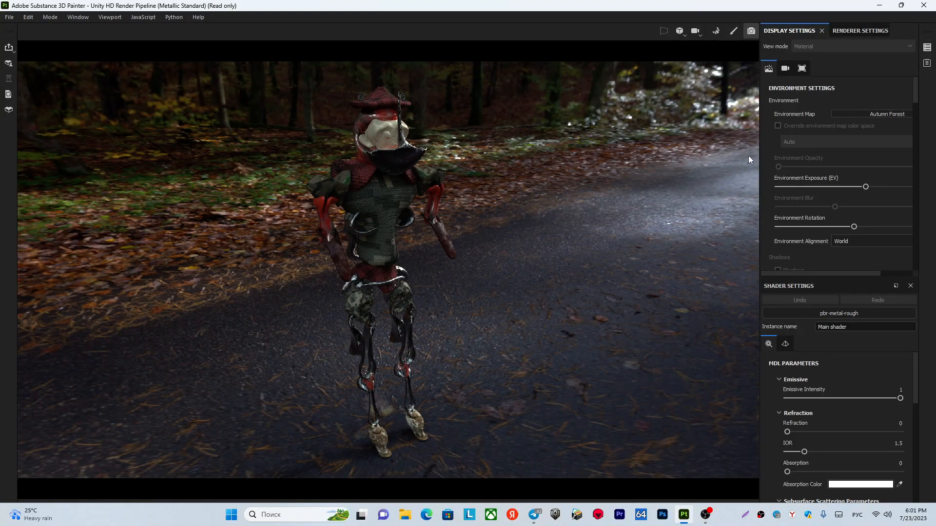
- Save the autumn forest Iray render as a JPEG named 6 in the Human folder
click(853, 32)
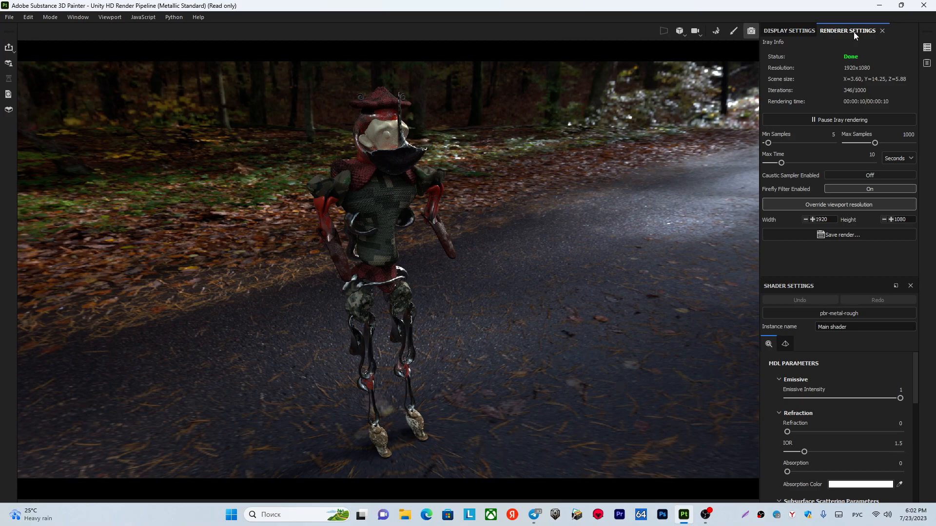
click(842, 235)
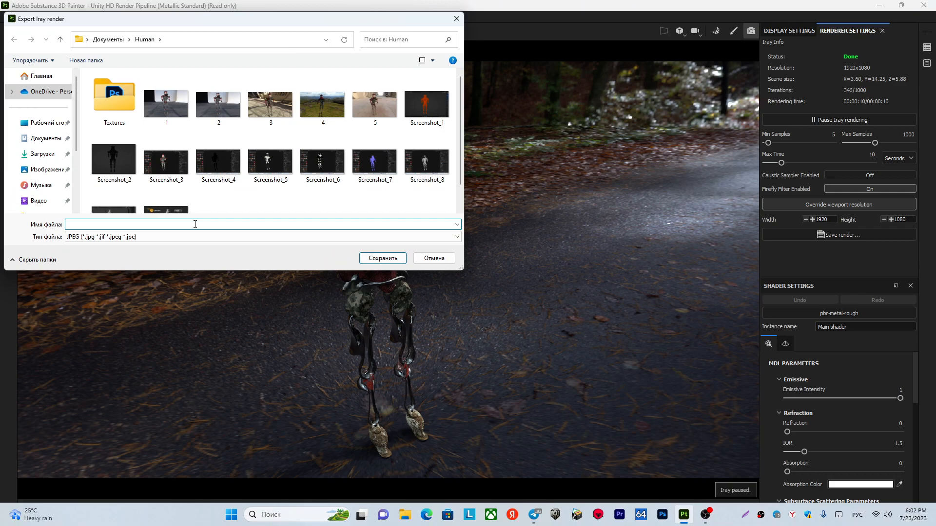
text(6)
click(382, 260)
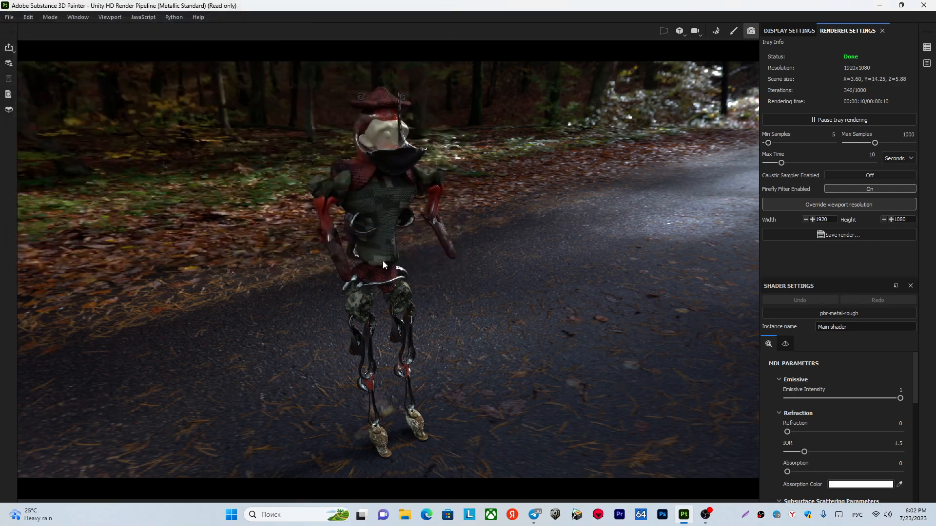
- Frame the character's upper body closely from the opposite side against the forest for another Iray render
alt+drag(396, 244, 438, 190)
scroll(433, 189, up, 5)
alt+middle_drag(394, 107, 412, 225)
alt+drag(412, 225, 464, 290)
alt+middle_drag(424, 285, 397, 282)
alt+drag(397, 282, 389, 259)
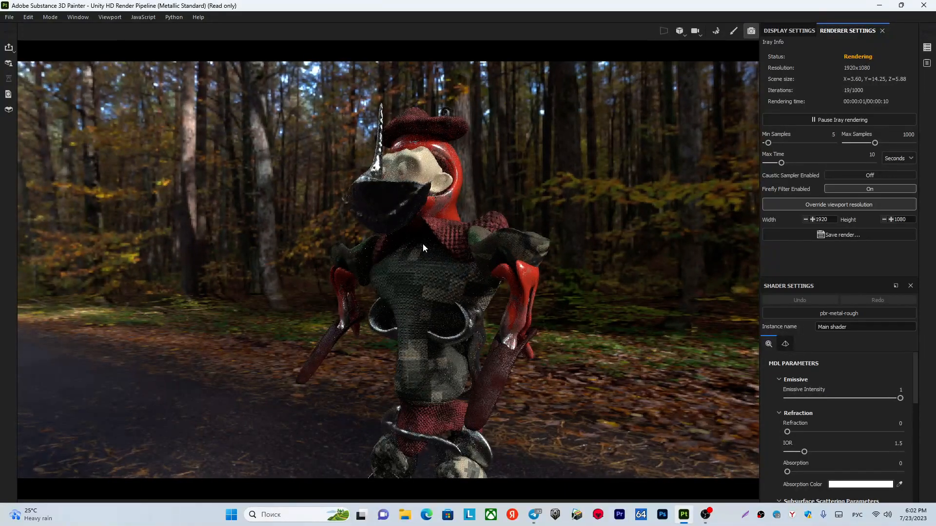
alt+drag(427, 259, 359, 259)
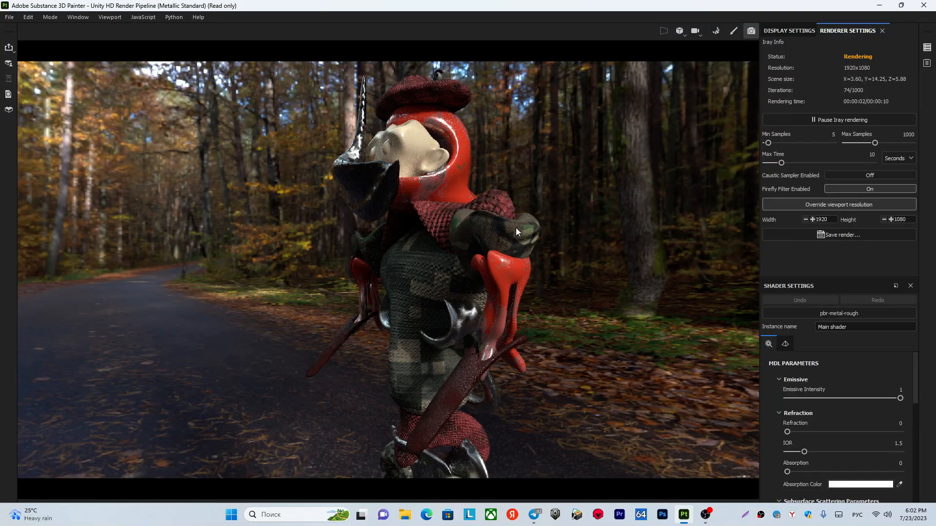
alt+drag(486, 213, 540, 223)
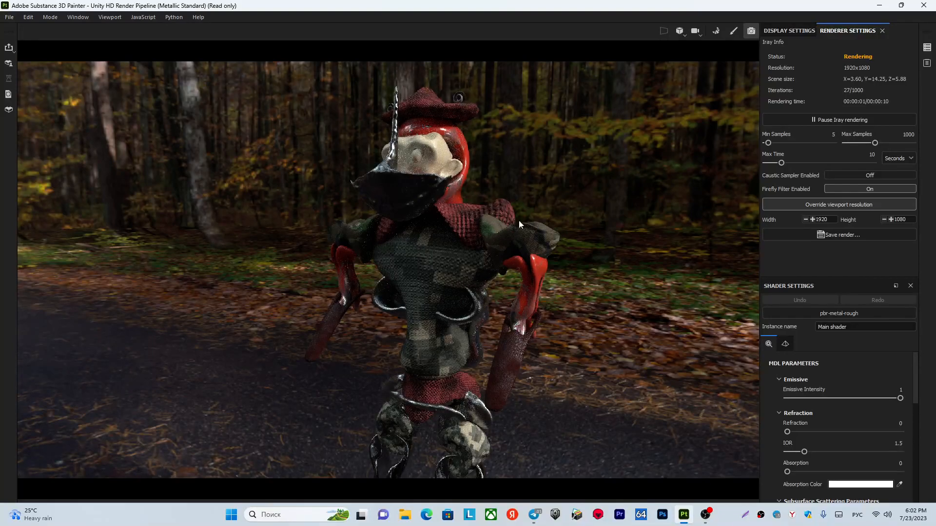